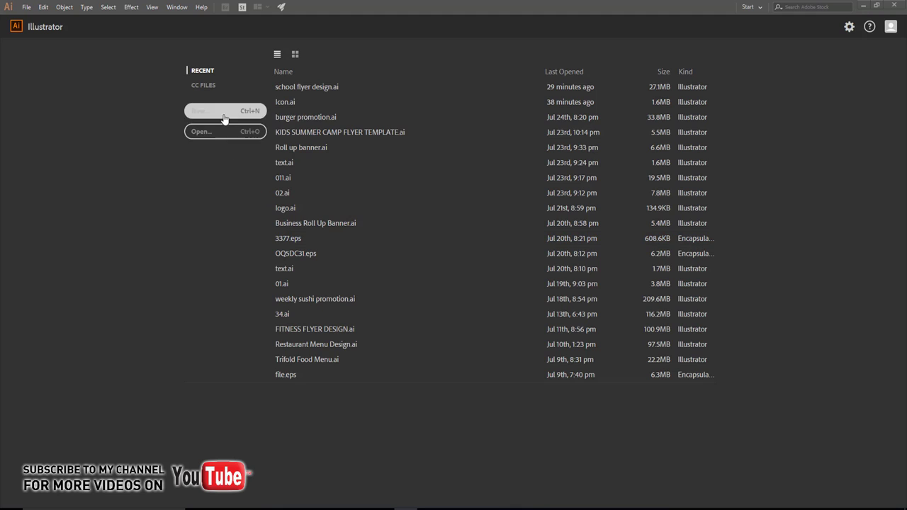
# Create a new document in centimetres, 30 cm wide by 70 cm tall
pyautogui.click(225, 112)
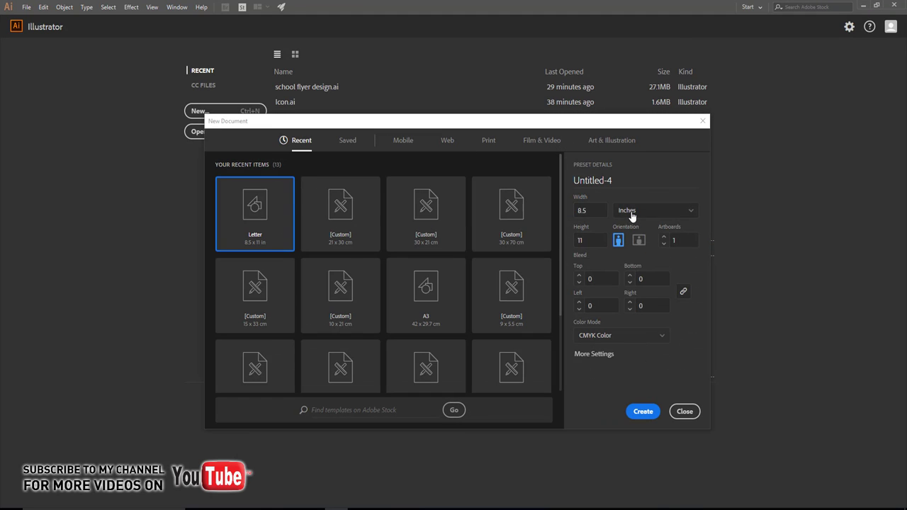
pyautogui.click(633, 215)
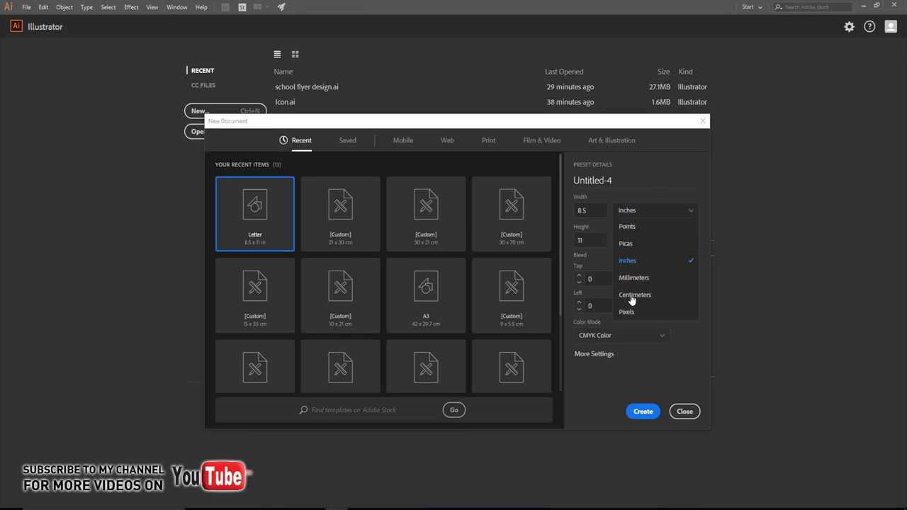
pyautogui.click(631, 295)
pyautogui.click(591, 215)
pyautogui.write('30')
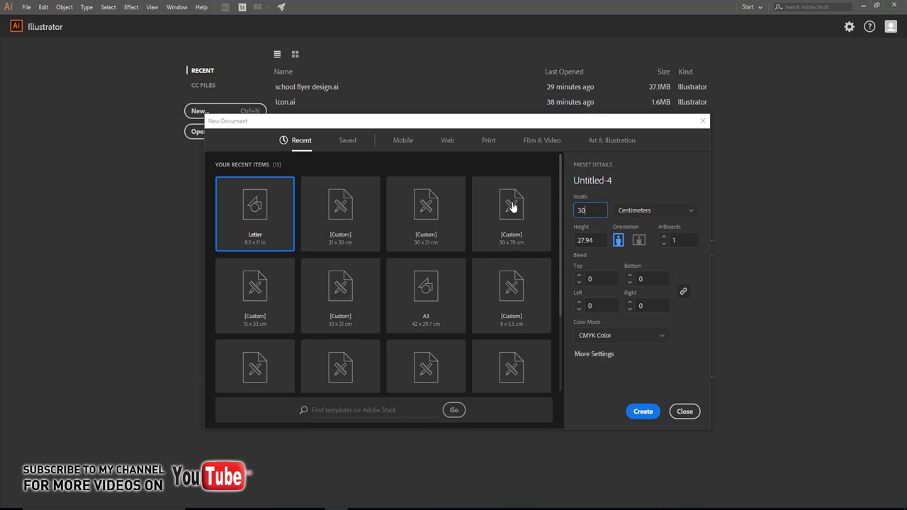
pyautogui.press('Tab')
pyautogui.click(643, 411)
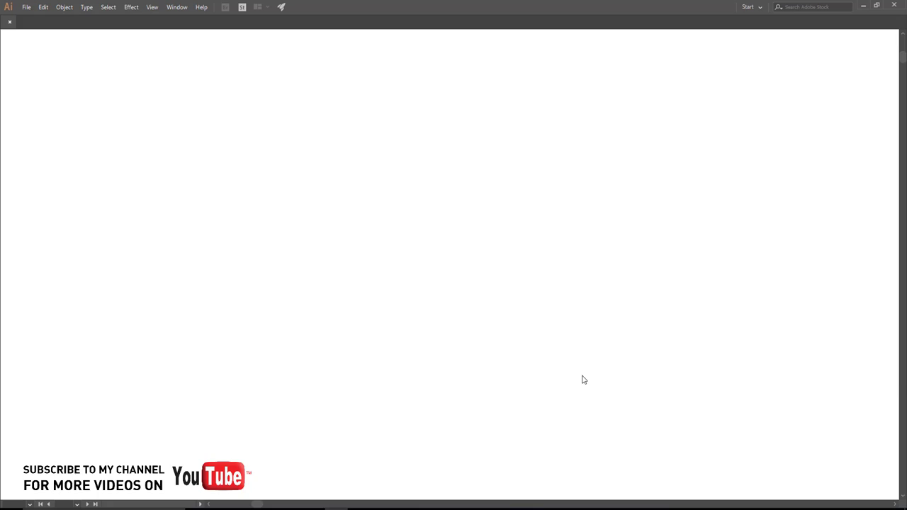
# Draw a large circle near the top of the artboard and fill it red
pyautogui.moveTo(459, 147); pyautogui.dragTo(427, 190)
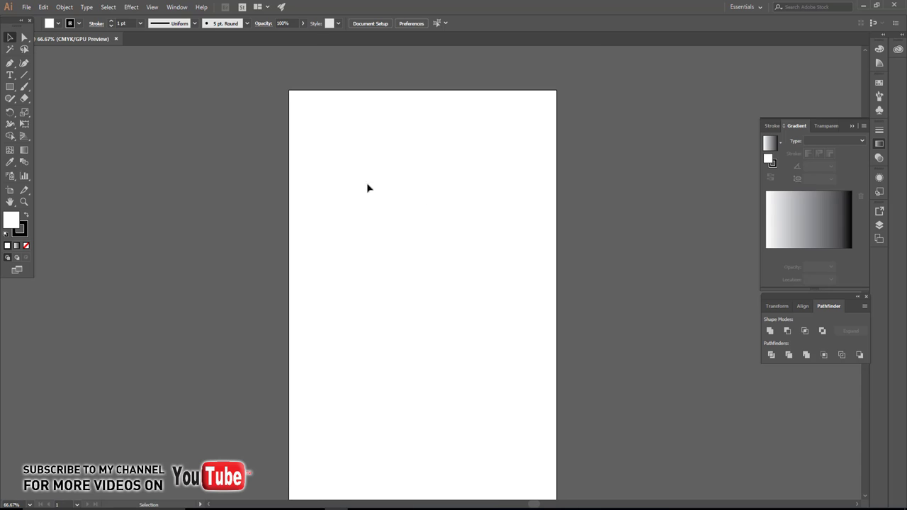
pyautogui.moveTo(10, 87); pyautogui.dragTo(43, 107)
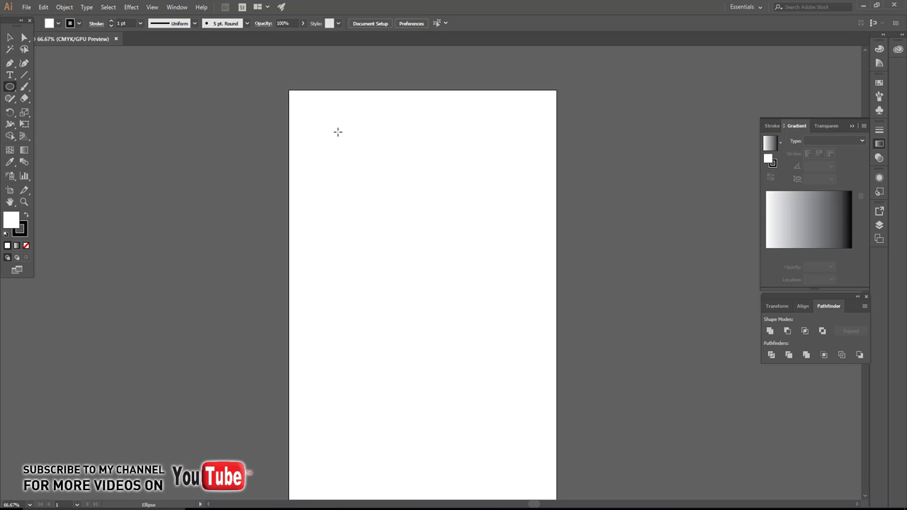
pyautogui.moveTo(432, 120); pyautogui.dragTo(632, 318)
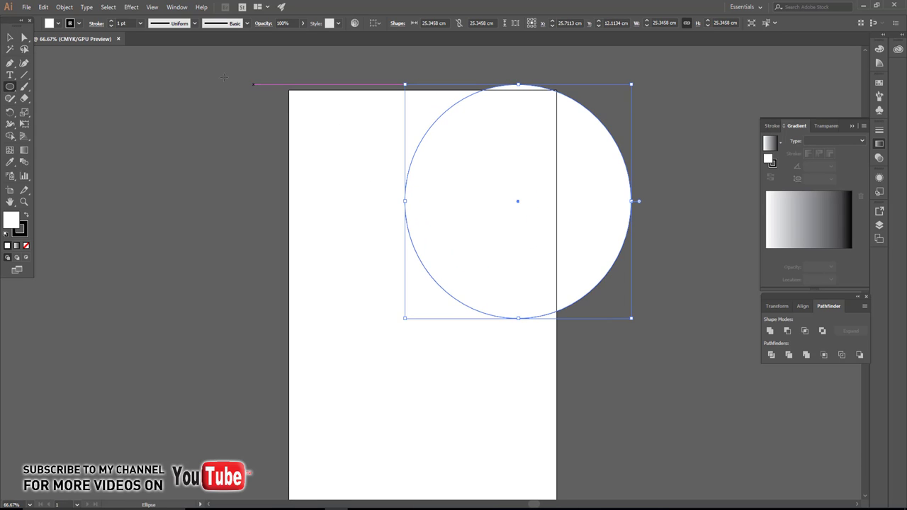
pyautogui.click(10, 37)
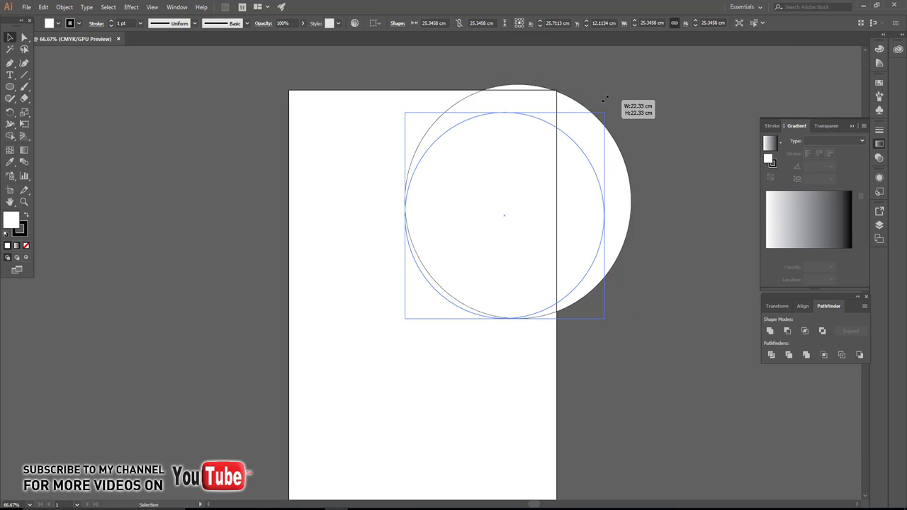
pyautogui.moveTo(632, 85); pyautogui.dragTo(603, 111)
pyautogui.moveTo(533, 161); pyautogui.dragTo(522, 158)
pyautogui.click(58, 23)
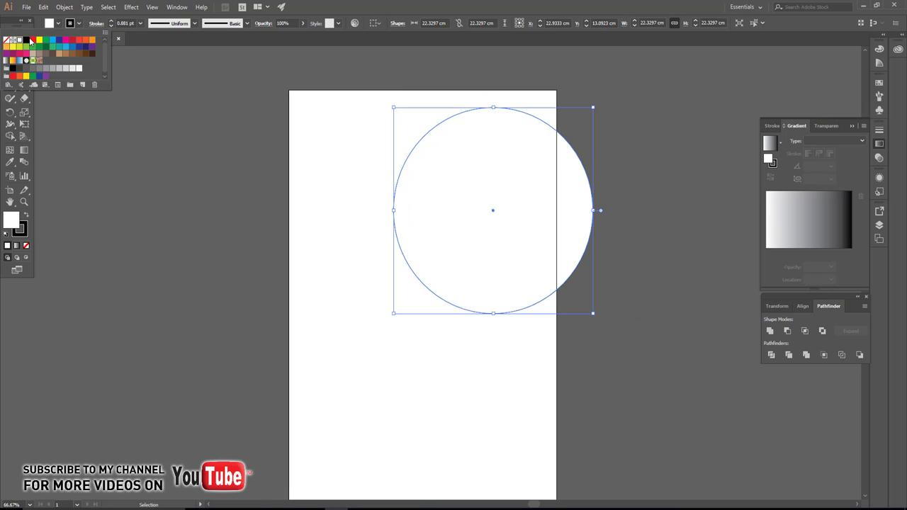
pyautogui.click(30, 41)
pyautogui.click(201, 173)
# Duplicate the red circle, turn the front copy white, and offset it slightly
pyautogui.click(441, 247)
pyautogui.hscroll(1, 454, 255)
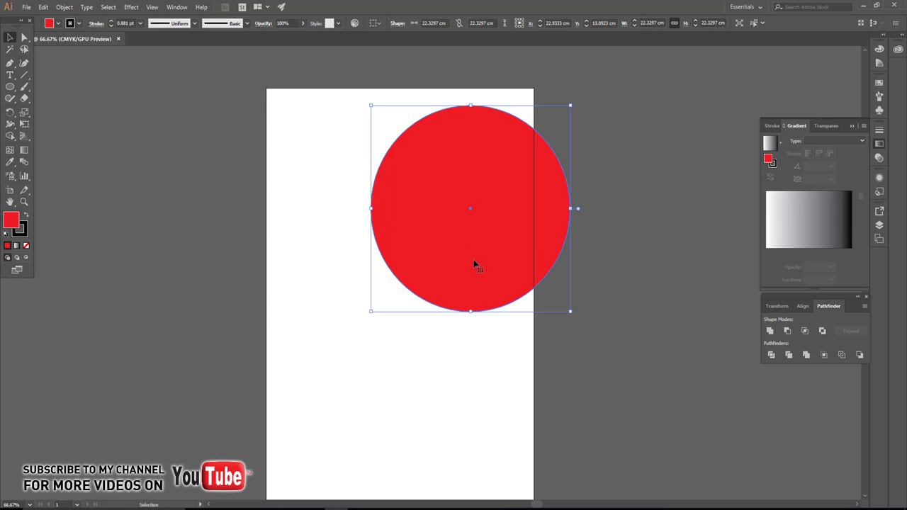
pyautogui.moveTo(475, 264); pyautogui.dragTo(457, 238)
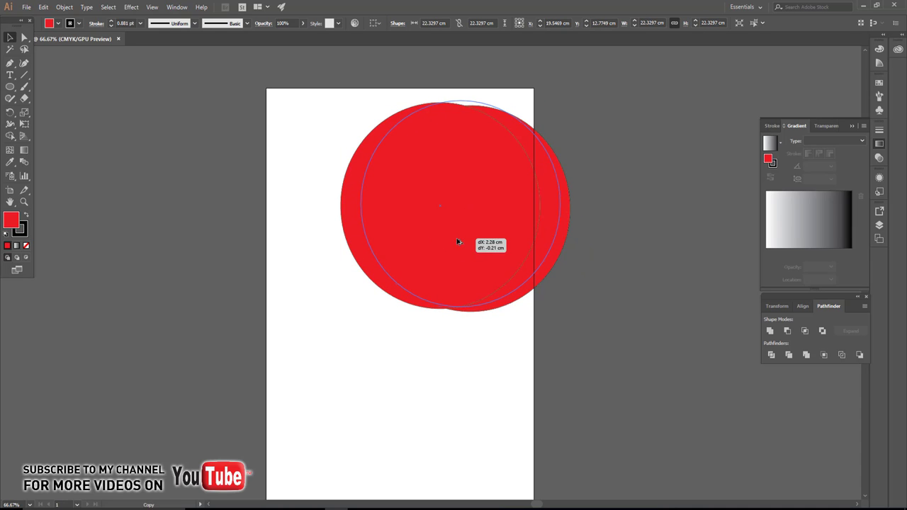
pyautogui.keyDown('shift'); pyautogui.click(354, 228); pyautogui.keyUp('shift')
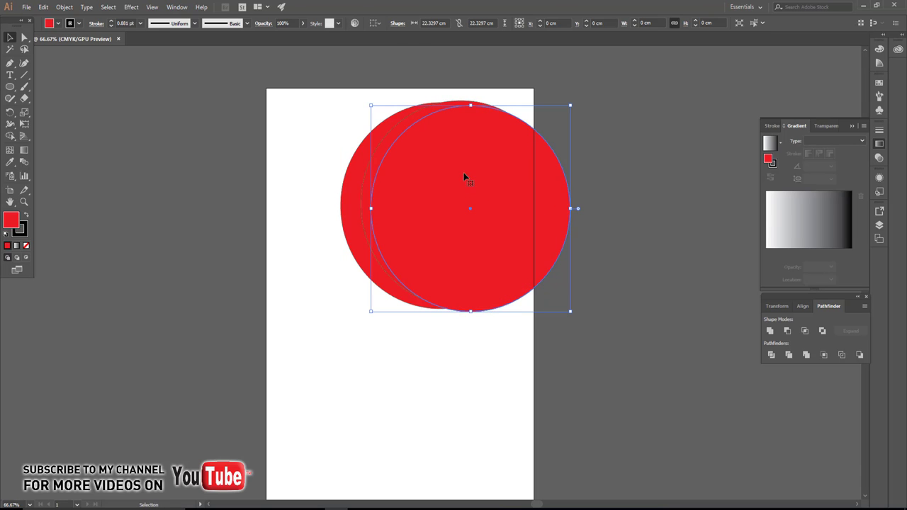
pyautogui.keyDown('shift'); pyautogui.click(344, 203); pyautogui.keyUp('shift')
pyautogui.click(11, 162)
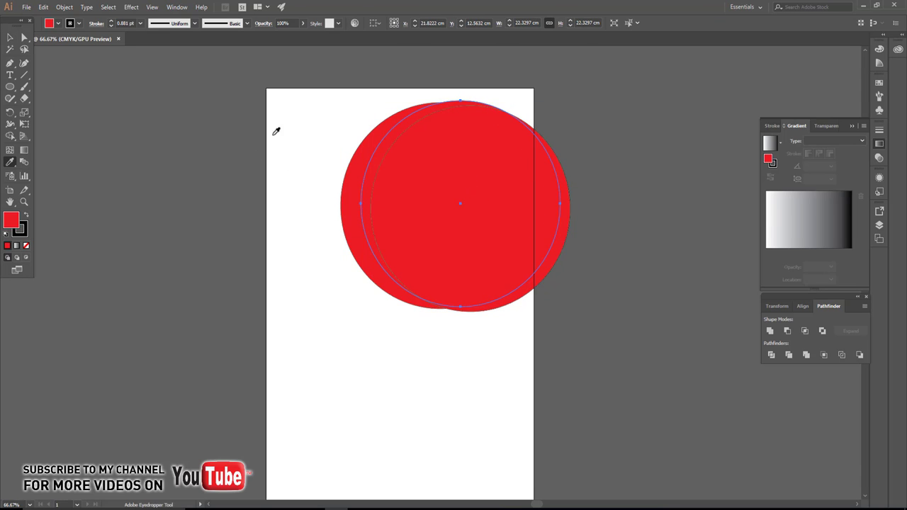
pyautogui.click(277, 132)
pyautogui.click(11, 37)
pyautogui.click(288, 300)
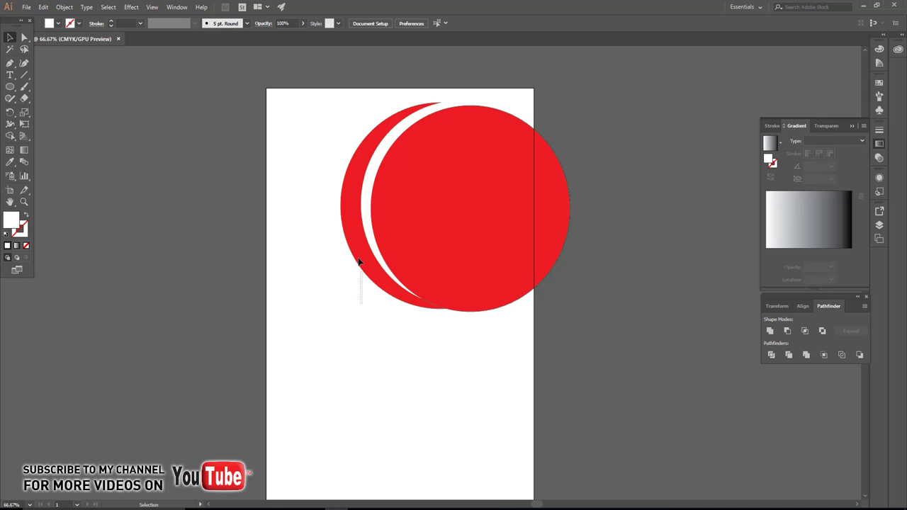
pyautogui.moveTo(367, 216); pyautogui.dragTo(363, 222)
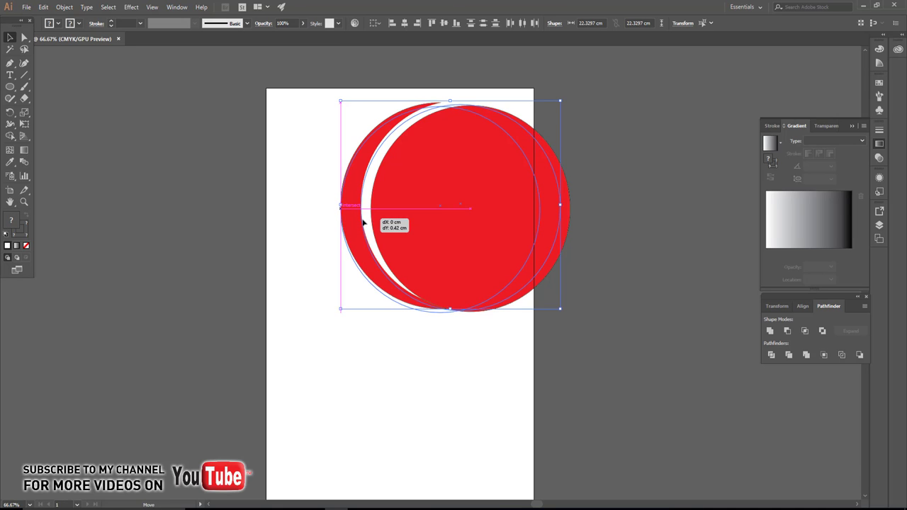
pyautogui.click(402, 344)
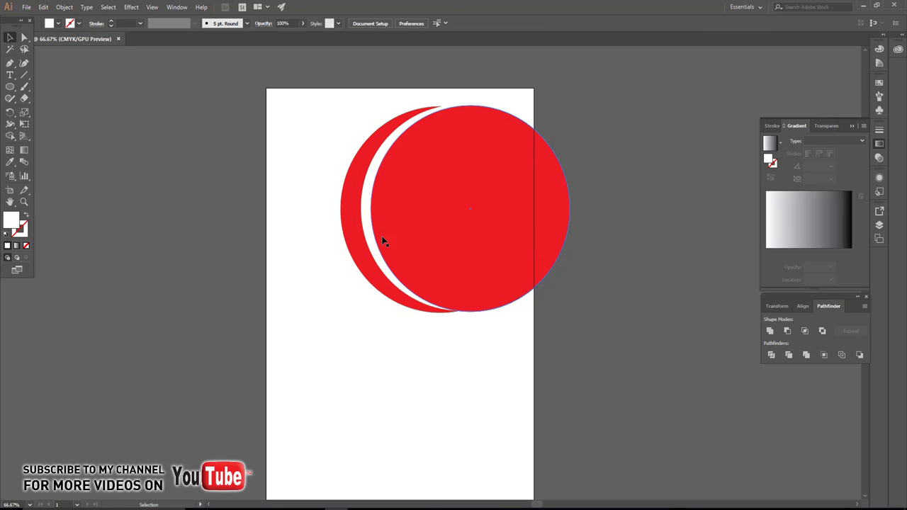
# Subtract the white circle from the red one with Minus Front, then remove all strokes
pyautogui.moveTo(320, 131); pyautogui.dragTo(368, 194)
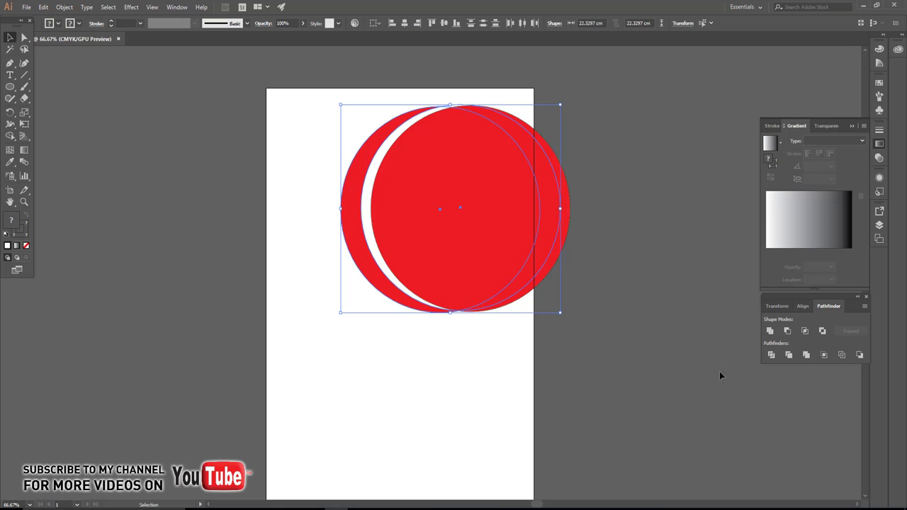
pyautogui.click(787, 331)
pyautogui.click(633, 362)
pyautogui.hotkey('ctrl', 'a')
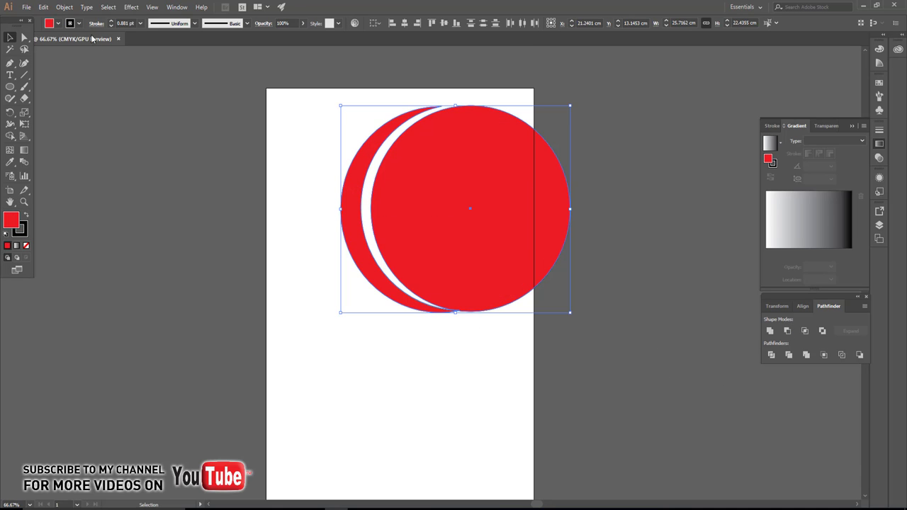
pyautogui.click(75, 25)
pyautogui.click(5, 40)
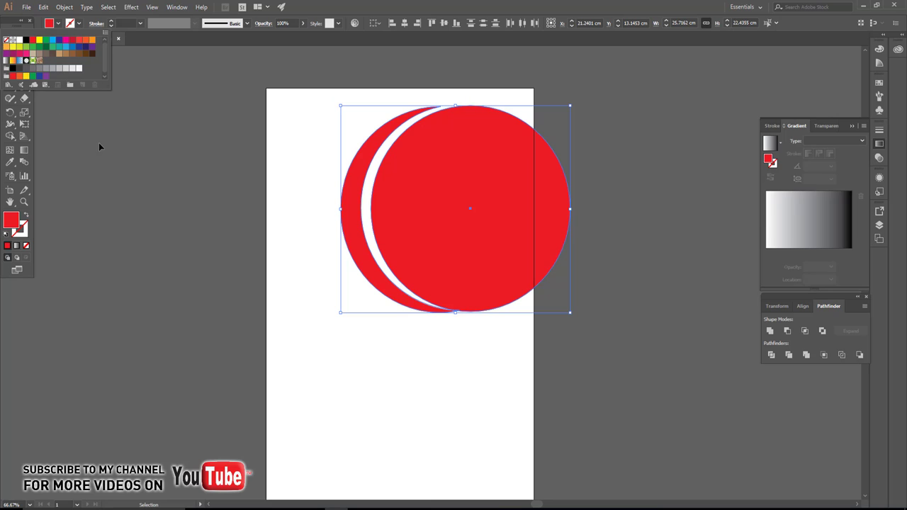
pyautogui.click(132, 133)
pyautogui.click(173, 183)
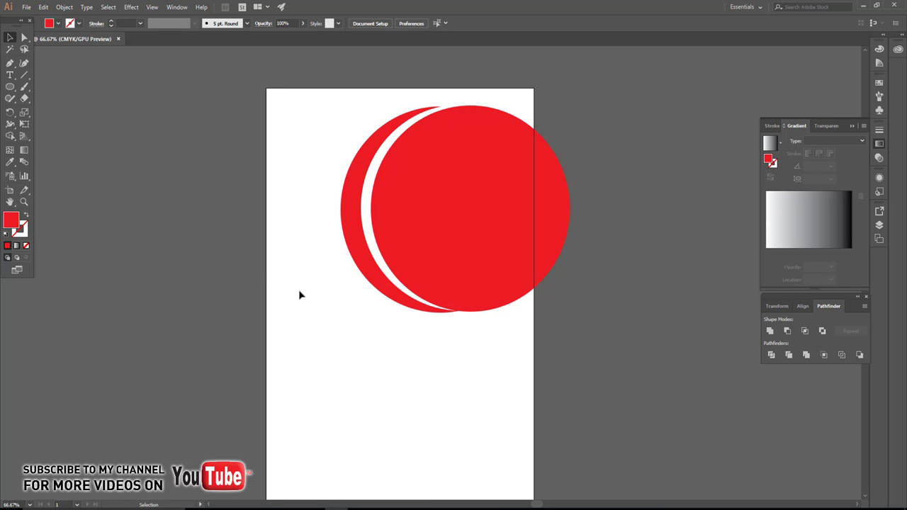
pyautogui.moveTo(299, 294); pyautogui.dragTo(278, 281)
# Cut a white offset copy out of the right red circle using Minus Front
pyautogui.click(436, 273)
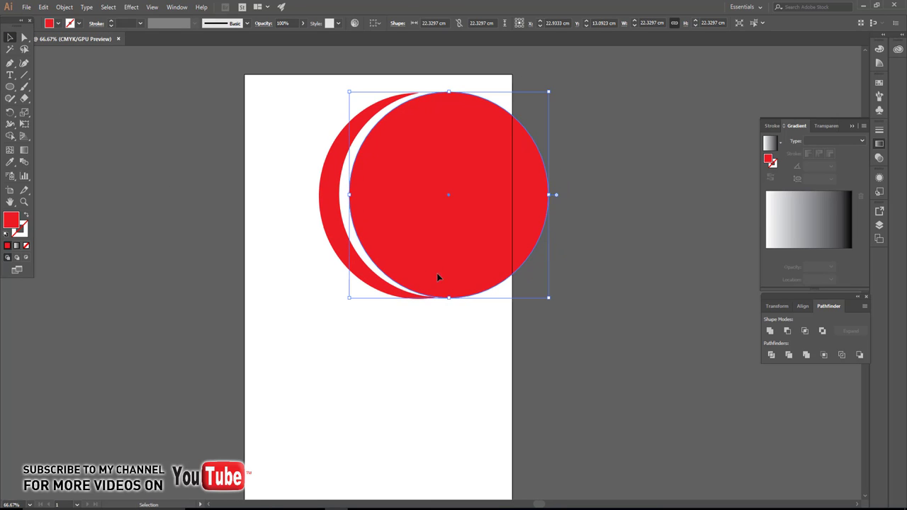
pyautogui.moveTo(437, 273); pyautogui.dragTo(441, 254)
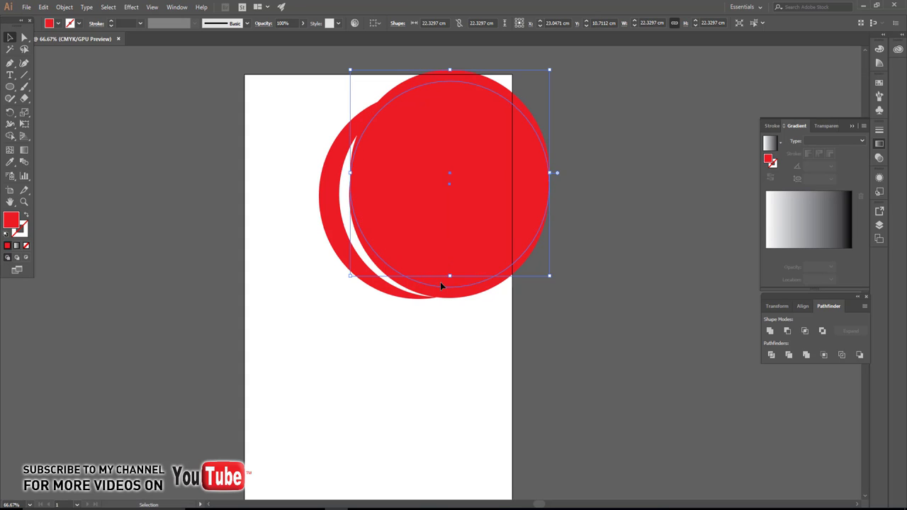
pyautogui.press('i')
pyautogui.click(426, 352)
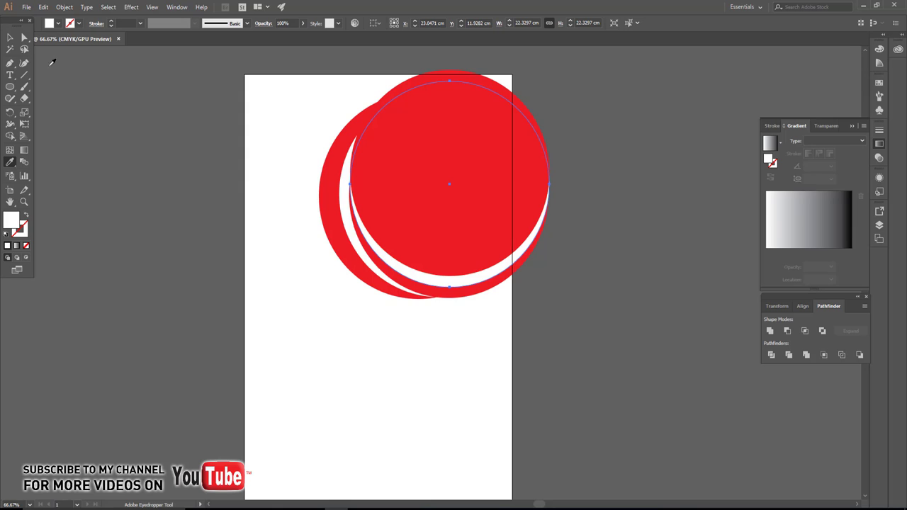
pyautogui.press('v')
pyautogui.moveTo(457, 294)
pyautogui.mouseDown()
pyautogui.moveTo(470, 318)
pyautogui.moveTo(496, 291)
pyautogui.moveTo(487, 289)
pyautogui.moveTo(492, 273)
pyautogui.mouseUp()
pyautogui.click(510, 344)
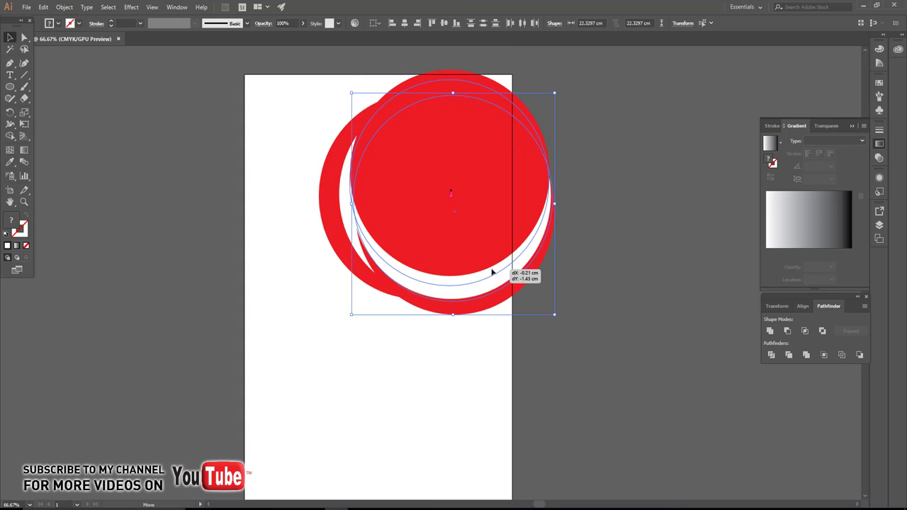
pyautogui.click(787, 331)
pyautogui.click(568, 329)
# Reposition and enlarge the left crescent, and slightly shrink the lower-right crescent
pyautogui.scroll(2, 567, 329)
pyautogui.click(340, 212)
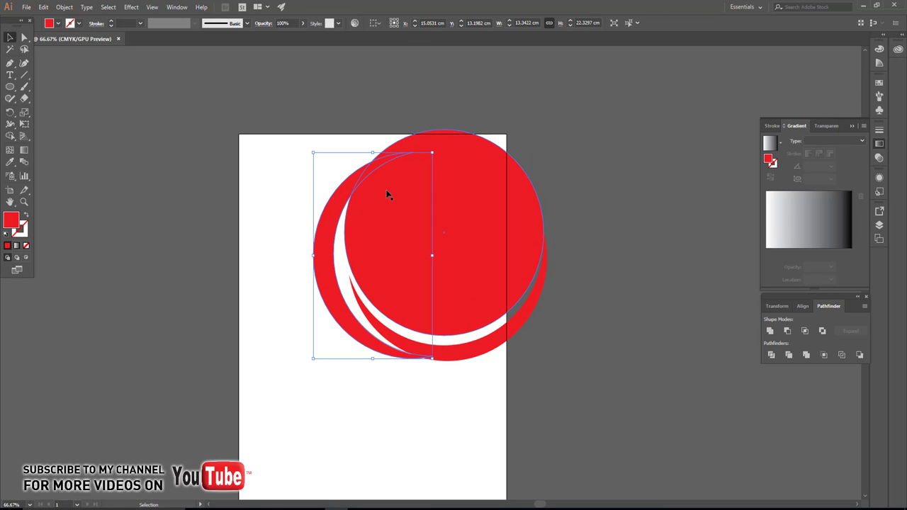
pyautogui.moveTo(350, 199); pyautogui.dragTo(346, 192)
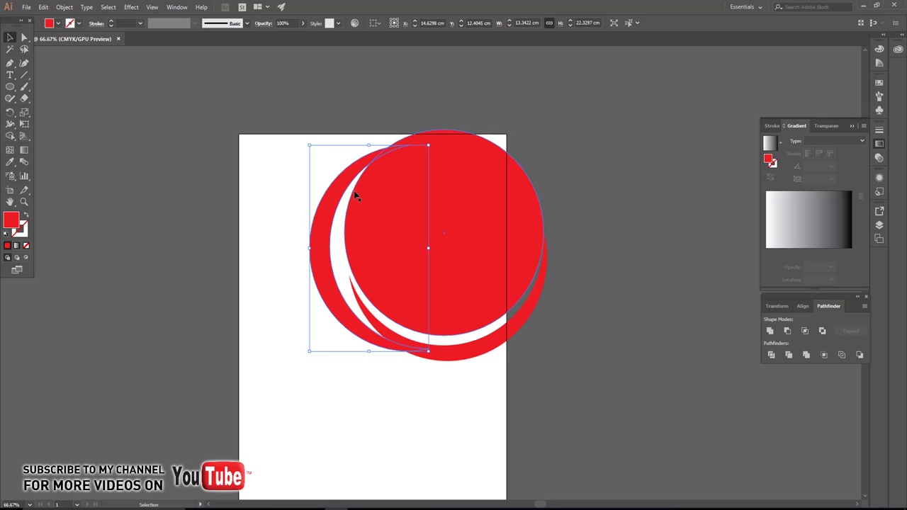
pyautogui.moveTo(309, 146); pyautogui.dragTo(298, 126)
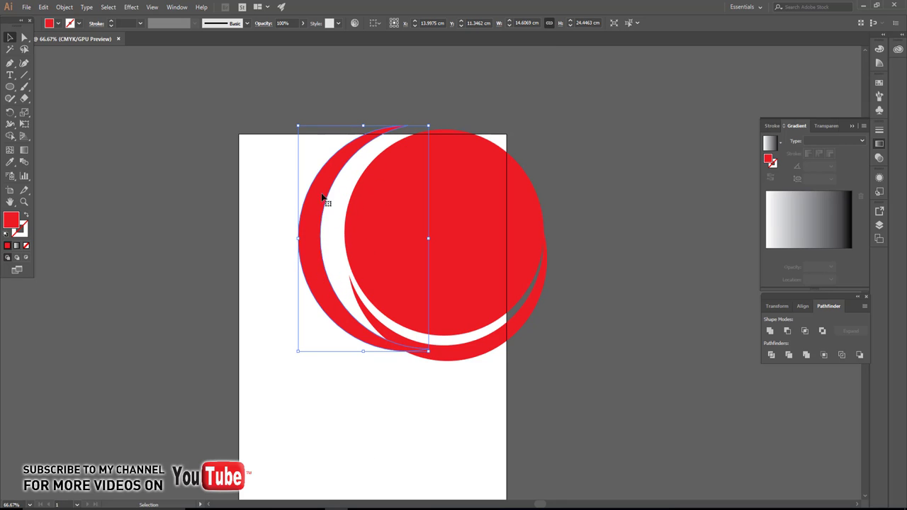
pyautogui.moveTo(322, 265); pyautogui.dragTo(332, 271)
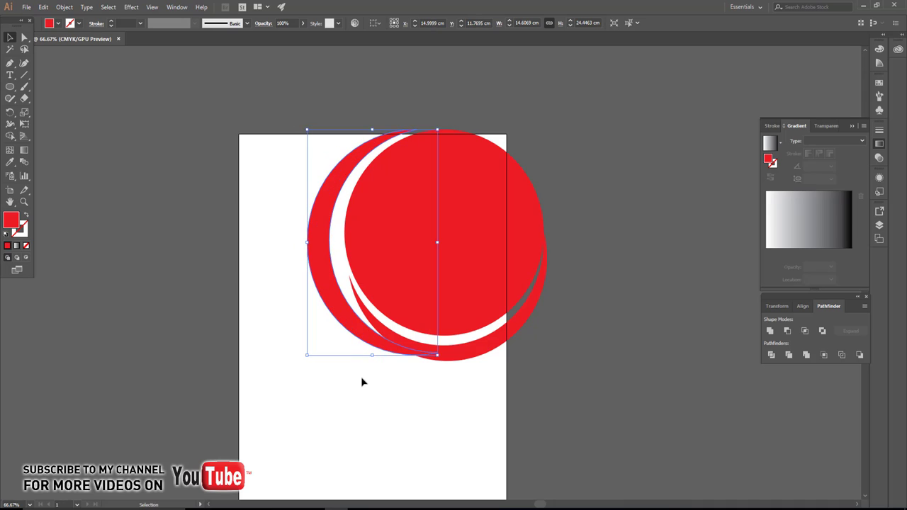
pyautogui.click(443, 362)
pyautogui.moveTo(547, 363); pyautogui.dragTo(543, 357)
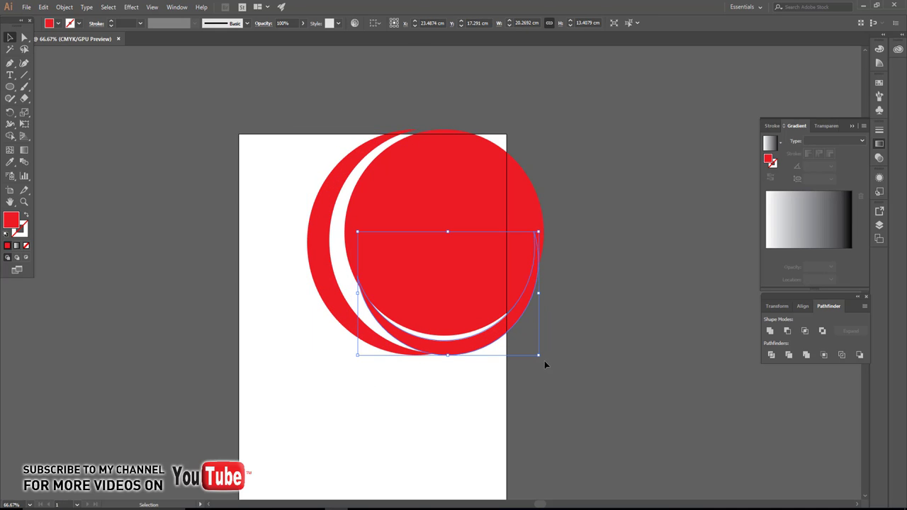
pyautogui.click(506, 369)
pyautogui.scroll(-1, 507, 368)
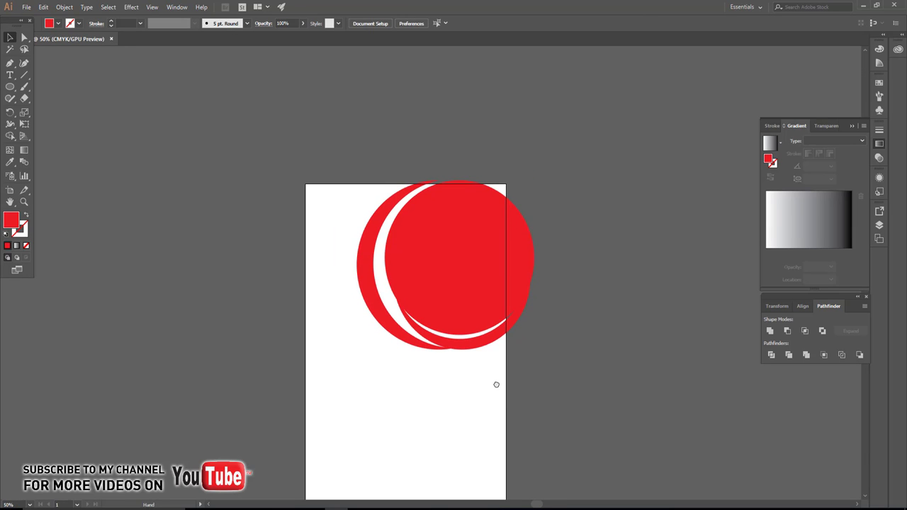
pyautogui.moveTo(496, 383); pyautogui.dragTo(493, 381)
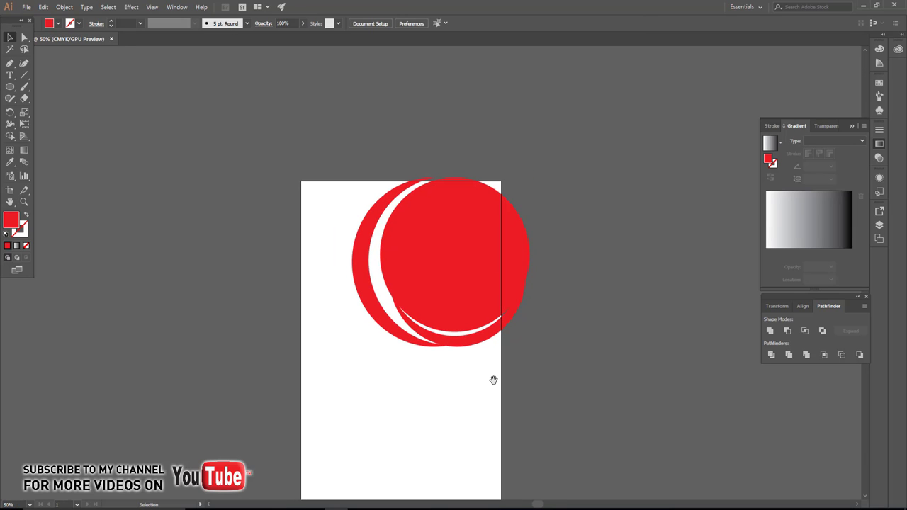
# Delete the lower shape behind the circle and slightly enlarge the front red circle
pyautogui.click(470, 344)
pyautogui.press('Delete')
pyautogui.click(446, 323)
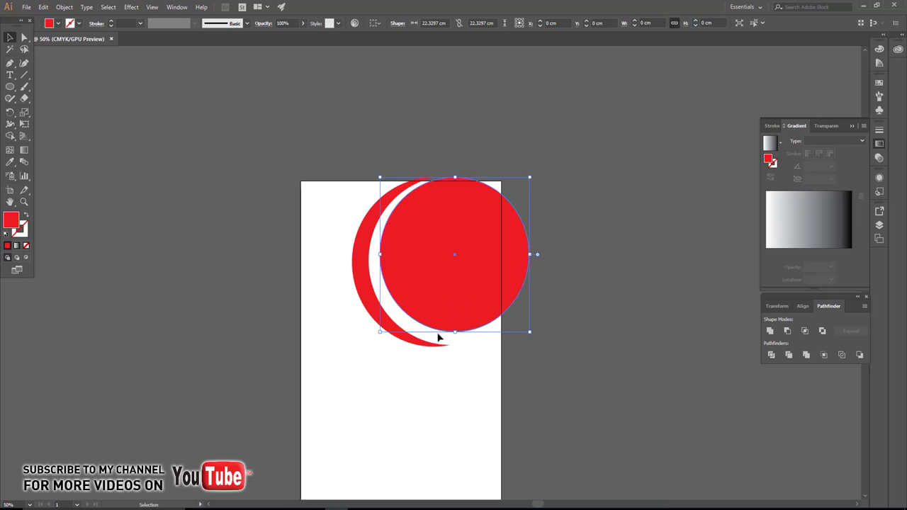
pyautogui.moveTo(381, 334); pyautogui.dragTo(376, 340)
pyautogui.click(428, 378)
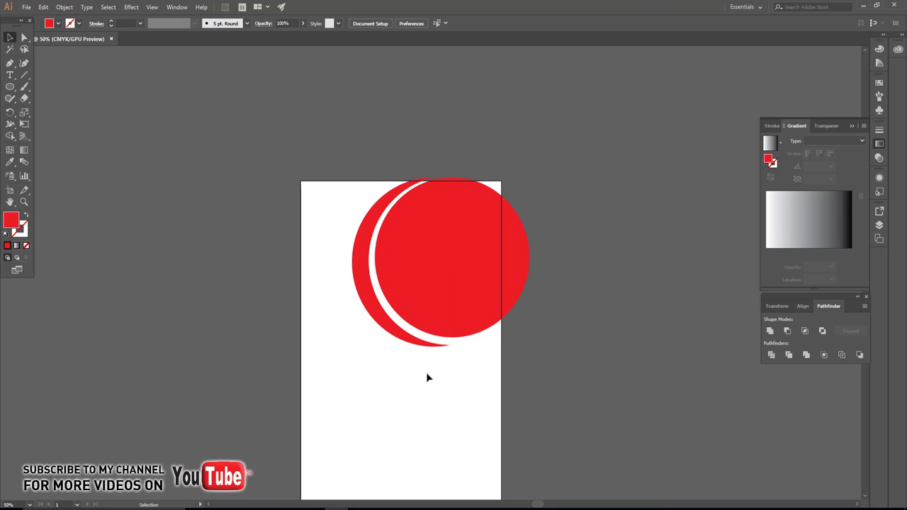
# Place the marathon runners photo and scale it up over the red circle
pyautogui.click(26, 7)
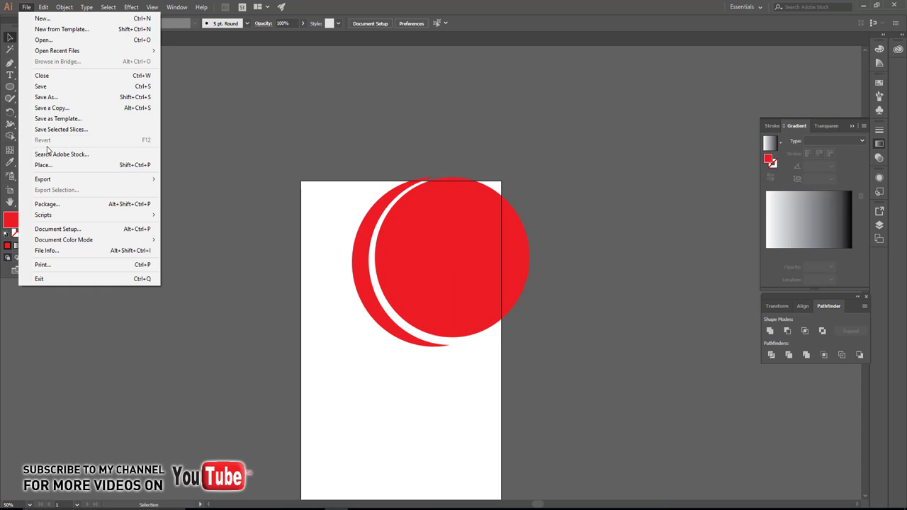
pyautogui.click(75, 165)
pyautogui.click(162, 81)
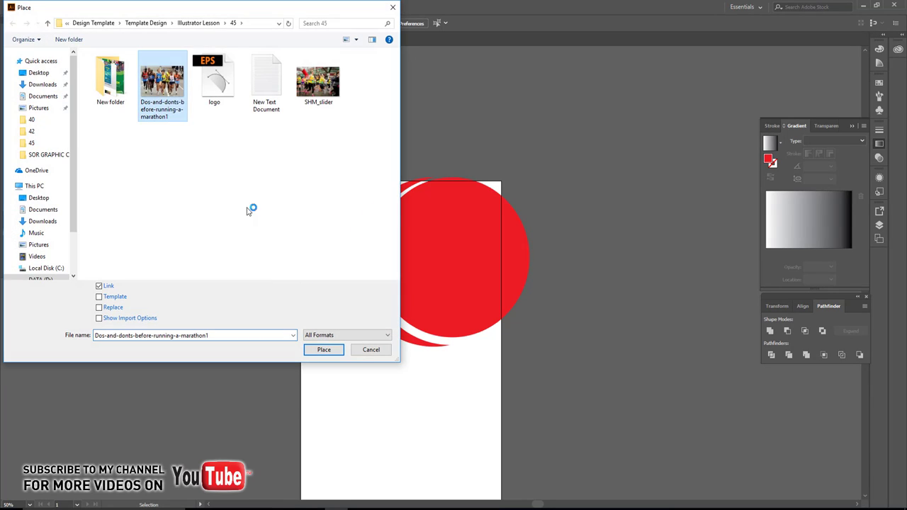
pyautogui.click(324, 349)
pyautogui.click(410, 251)
pyautogui.moveTo(410, 251); pyautogui.dragTo(328, 189)
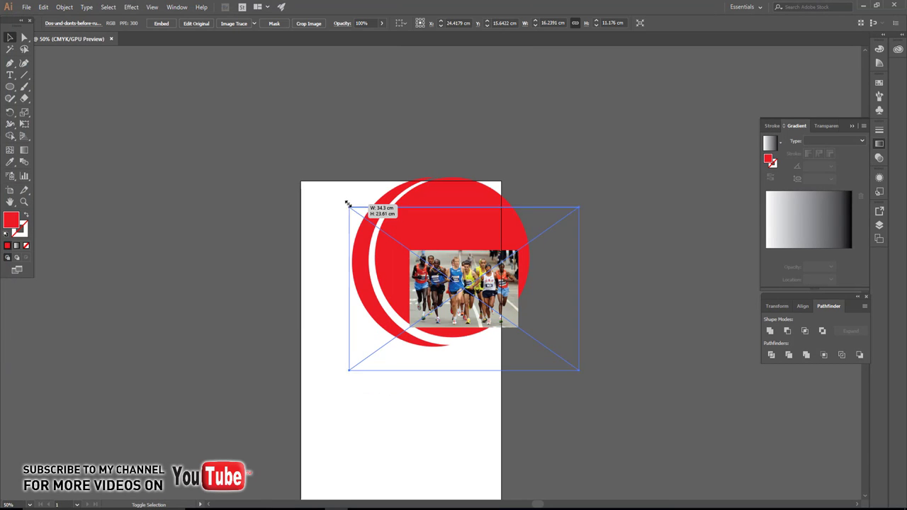
pyautogui.moveTo(434, 259); pyautogui.dragTo(433, 236)
# Send the photo behind the circle and clip it to the circle with a clipping mask
pyautogui.rightClick(436, 225)
pyautogui.moveTo(463, 306)
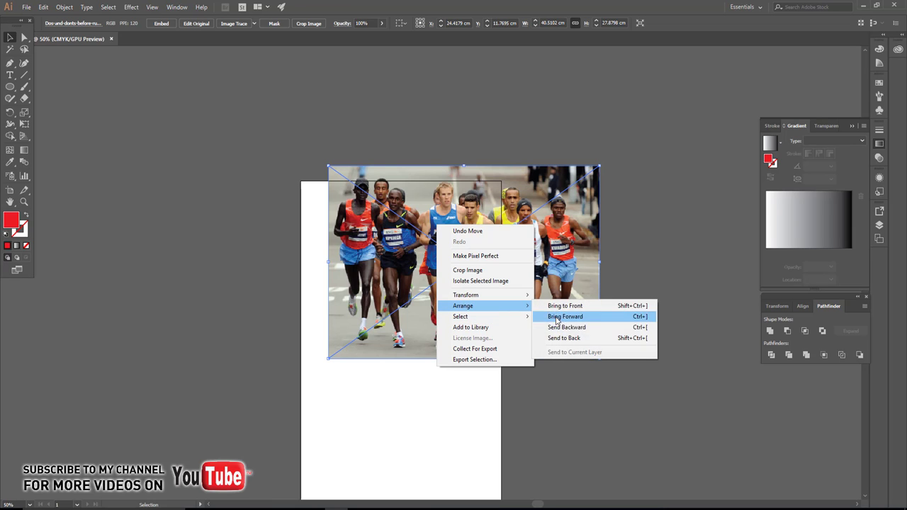
pyautogui.click(564, 338)
pyautogui.click(461, 300)
pyautogui.keyDown('shift'); pyautogui.click(546, 305); pyautogui.keyUp('shift')
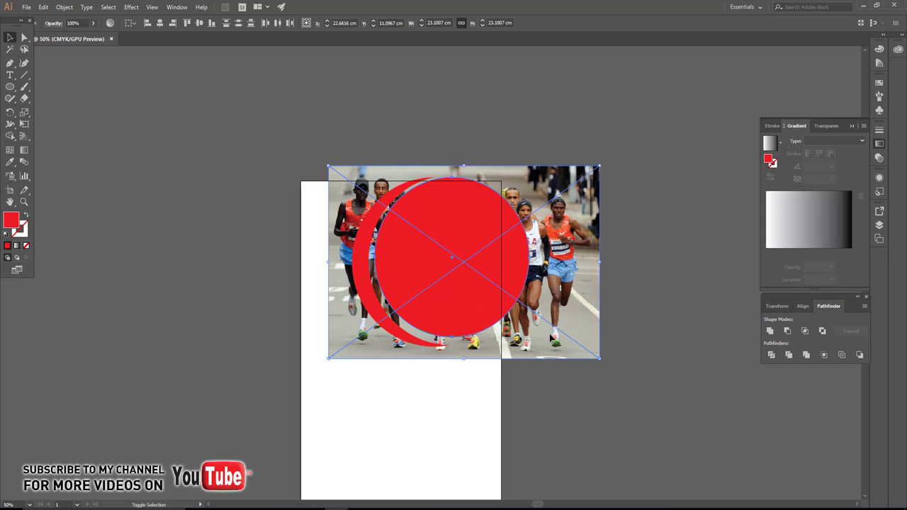
pyautogui.rightClick(473, 271)
pyautogui.click(502, 343)
pyautogui.scroll(1, 477, 287)
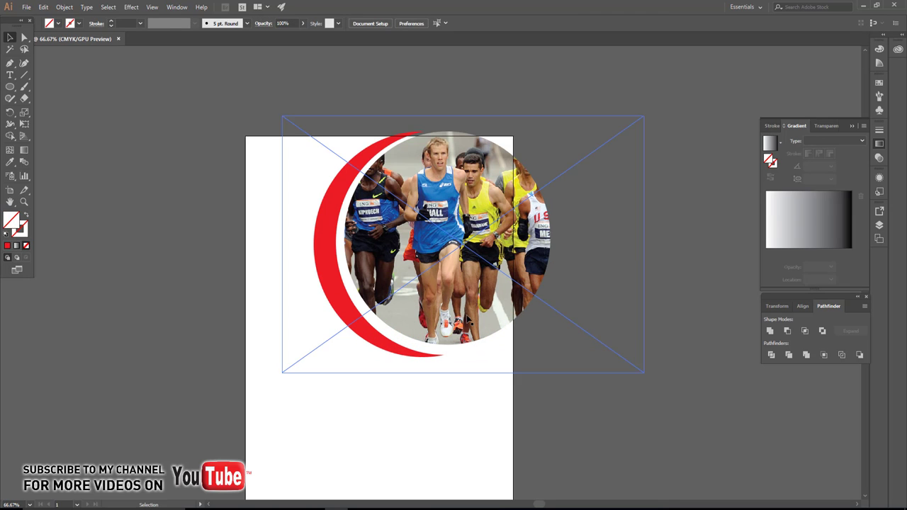
pyautogui.click(537, 417)
pyautogui.moveTo(478, 401); pyautogui.dragTo(477, 370)
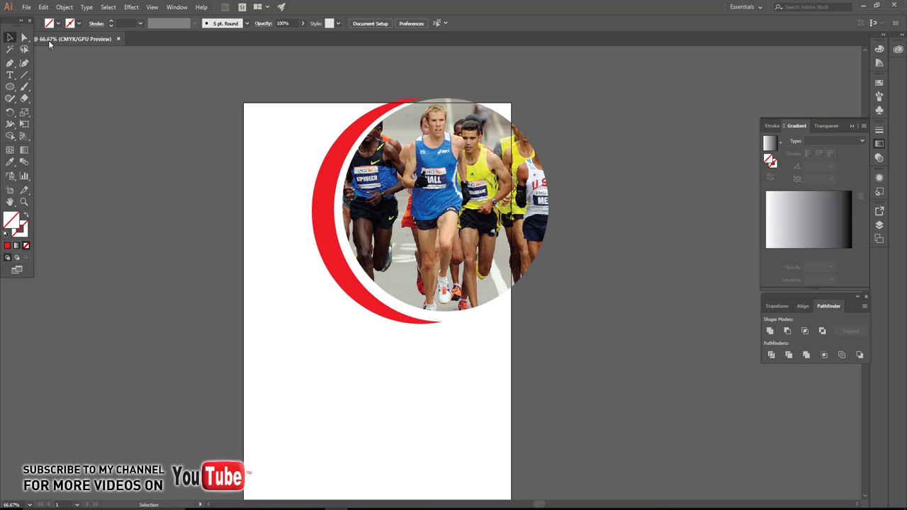
pyautogui.click(26, 7)
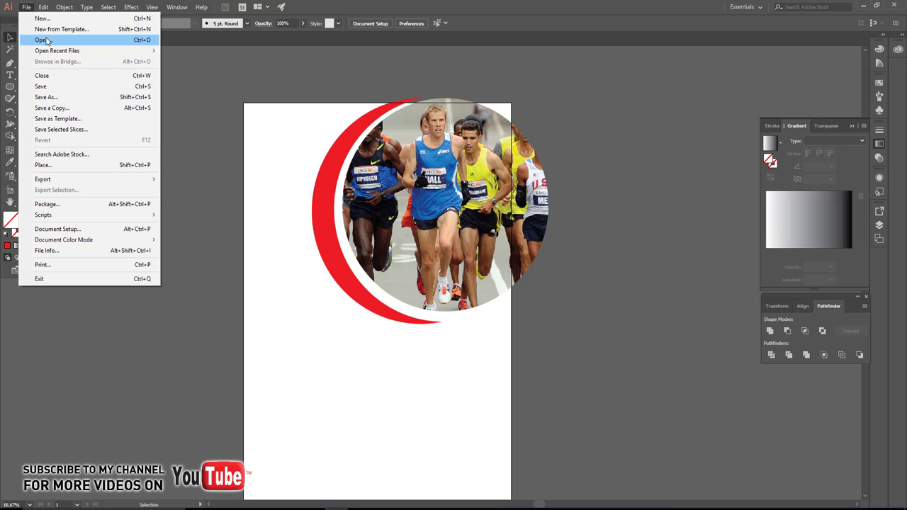
# Bring the running figure from logo.eps into the flyer, resized at the top-left corner
pyautogui.click(47, 40)
pyautogui.click(207, 80)
pyautogui.click(318, 305)
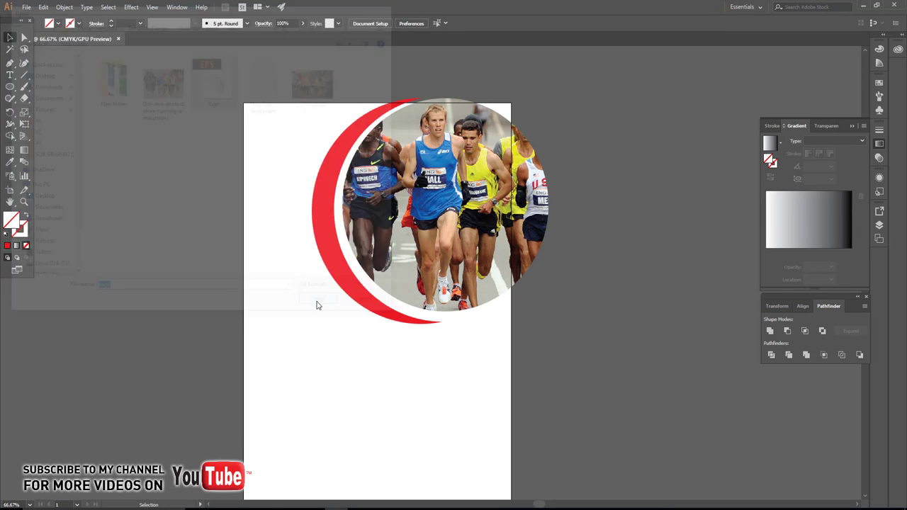
pyautogui.moveTo(299, 194)
pyautogui.mouseDown()
pyautogui.moveTo(97, 37)
pyautogui.moveTo(319, 177)
pyautogui.mouseUp()
pyautogui.moveTo(351, 253); pyautogui.dragTo(333, 312)
pyautogui.hotkey('ctrl', '+')
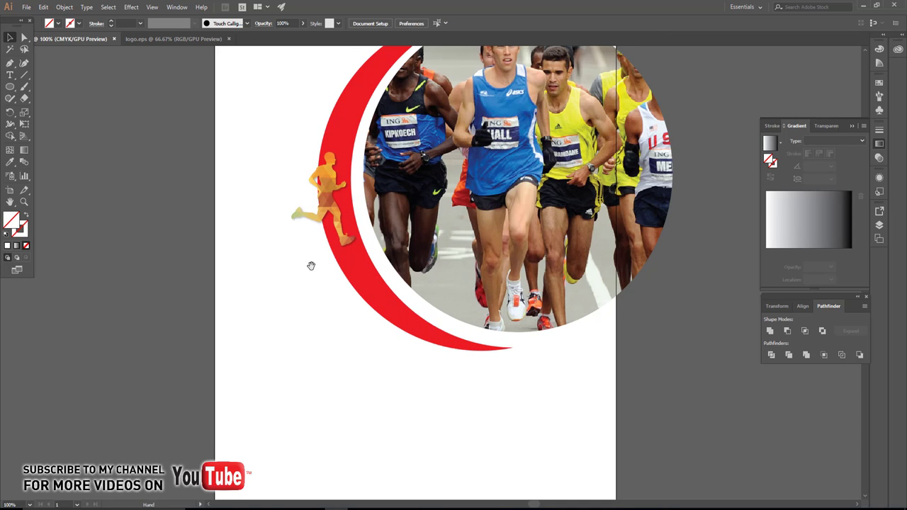
pyautogui.scroll(3, 310, 263)
pyautogui.moveTo(376, 280); pyautogui.dragTo(314, 165)
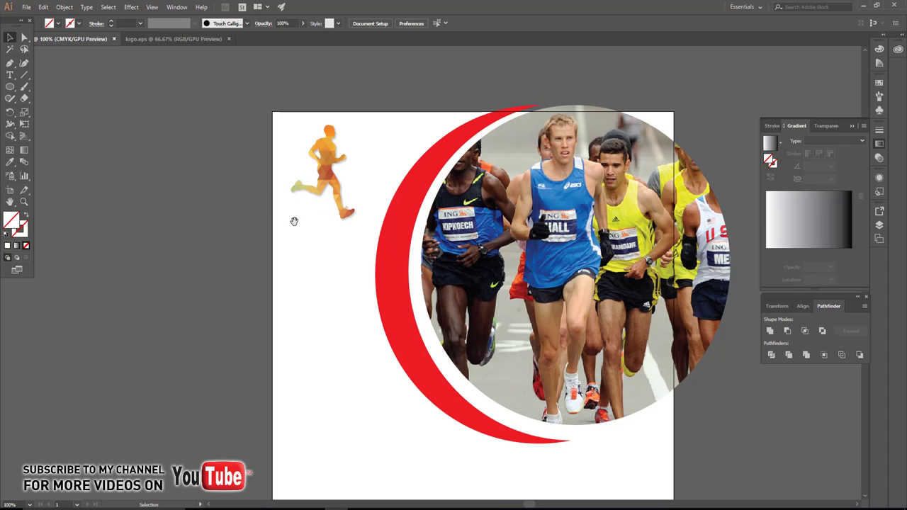
# Add the text 'your logo here' beneath the running figure
pyautogui.press('t')
pyautogui.click(291, 256)
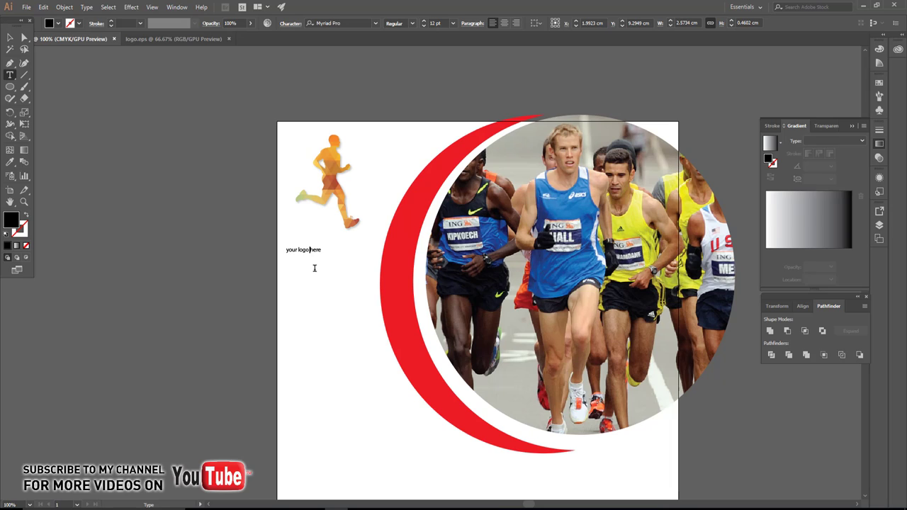
pyautogui.hotkey('ctrl', 'a')
# Centre the caption in Bebas Neue Regular, enlarge it, tighten leading and fill it beige
pyautogui.click(504, 22)
pyautogui.click(353, 22)
pyautogui.write('be')
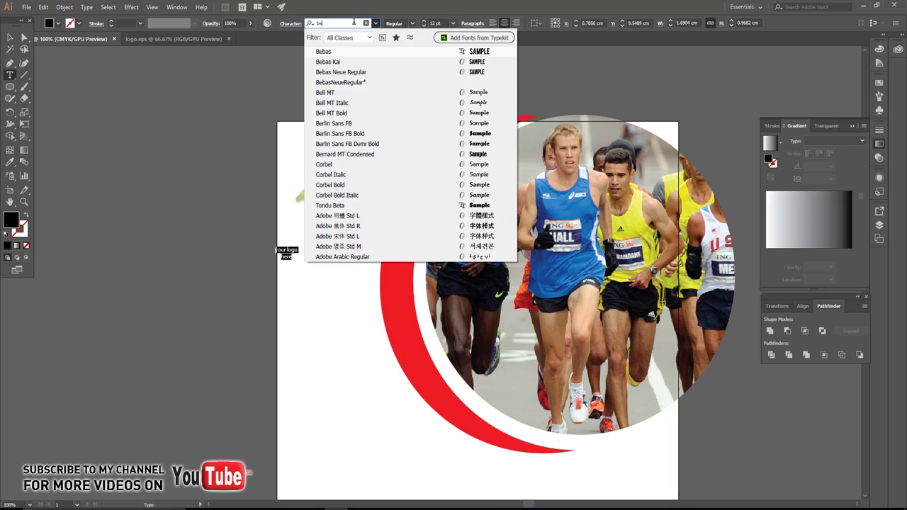
pyautogui.write('b')
pyautogui.click(358, 73)
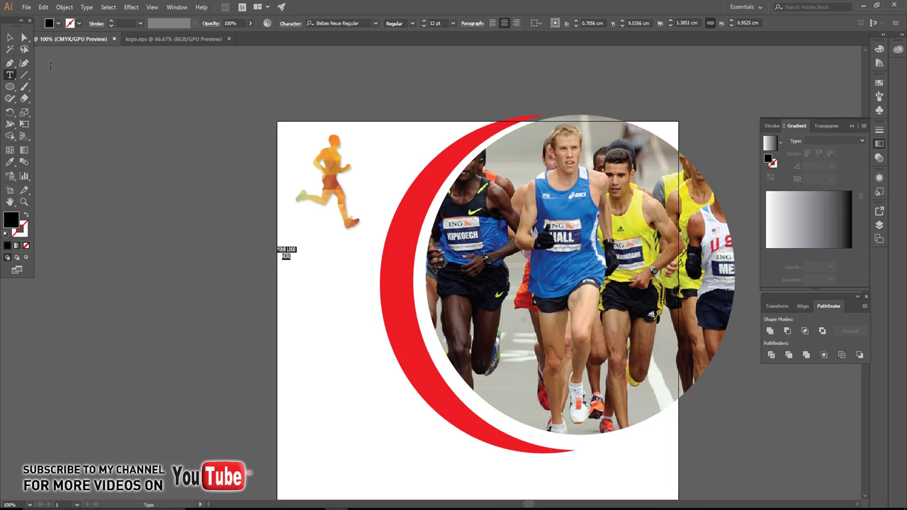
pyautogui.click(10, 39)
pyautogui.moveTo(298, 261); pyautogui.dragTo(370, 151)
pyautogui.scroll(3, 301, 251)
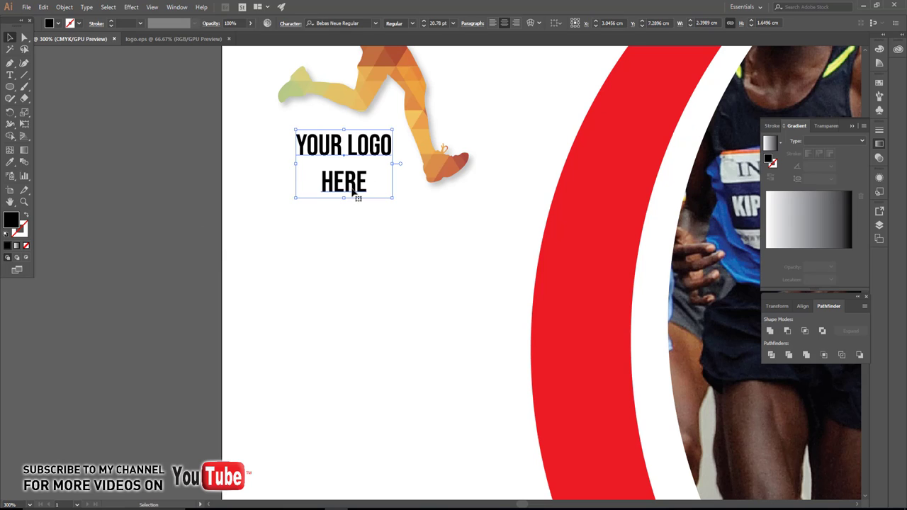
pyautogui.hotkey('alt', 'Up')
pyautogui.hotkey('alt', 'Up')
pyautogui.hotkey('alt', 'Up')
pyautogui.click(58, 24)
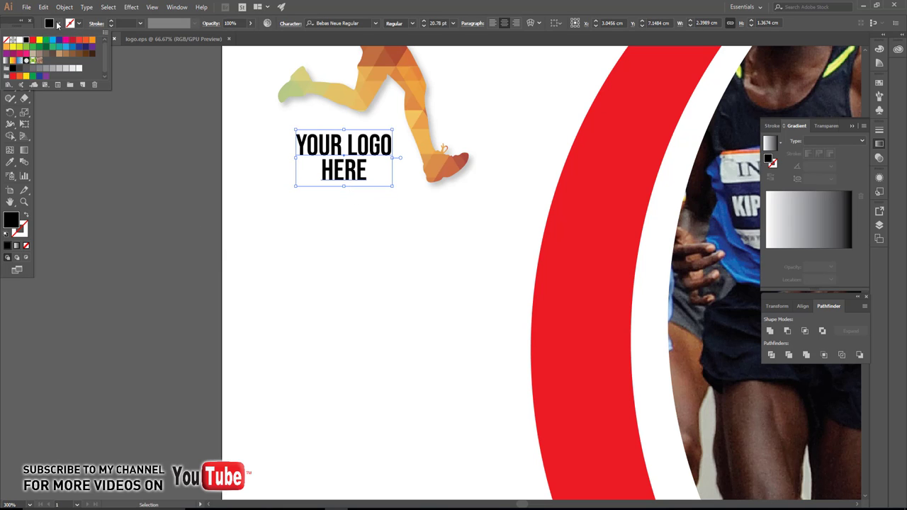
pyautogui.click(33, 57)
pyautogui.click(270, 261)
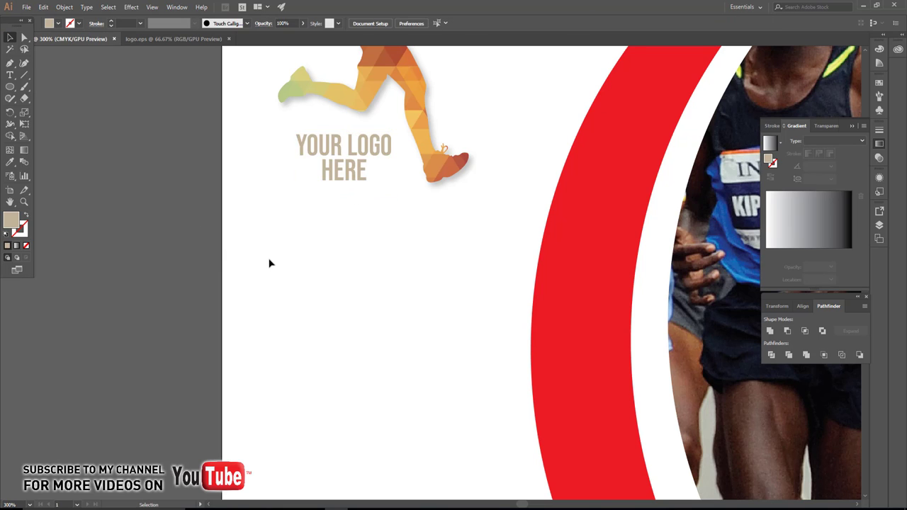
pyautogui.hotkey('ctrl', '-')
pyautogui.hotkey('ctrl', '-')
pyautogui.hotkey('ctrl', '-')
# Draw a 30 × 70 cm green rectangle at the page corner and send it to the back
pyautogui.moveTo(297, 246); pyautogui.dragTo(272, 242)
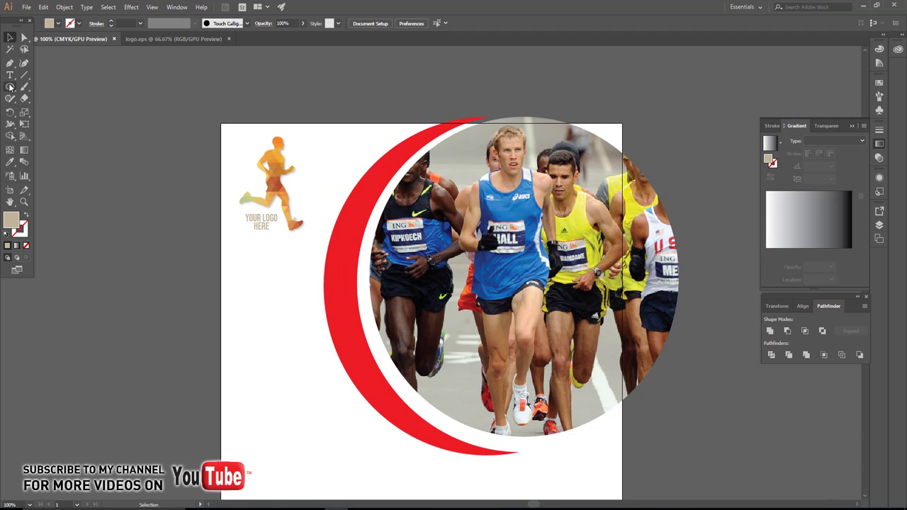
pyautogui.moveTo(10, 87); pyautogui.dragTo(44, 86)
pyautogui.click(225, 123)
pyautogui.write('30')
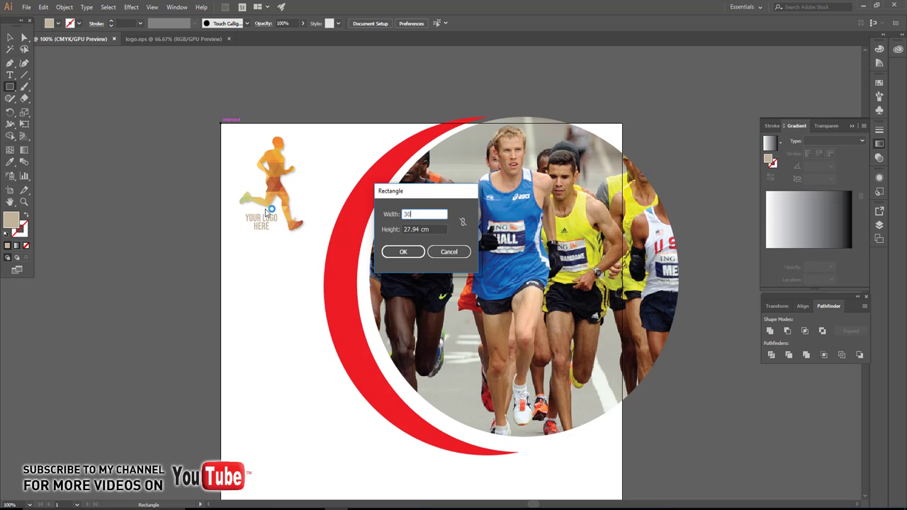
pyautogui.press('Tab')
pyautogui.write('70')
pyautogui.press('Return')
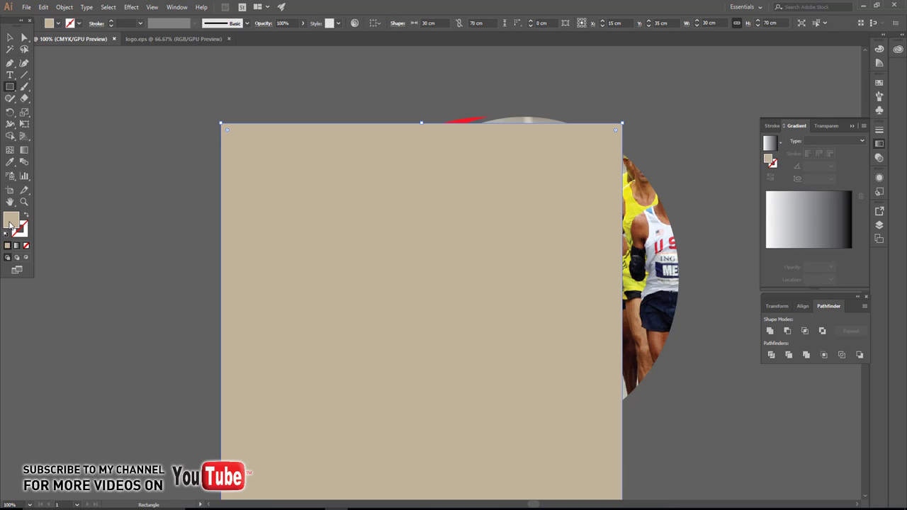
pyautogui.doubleClick(9, 224)
pyautogui.write('78b24')
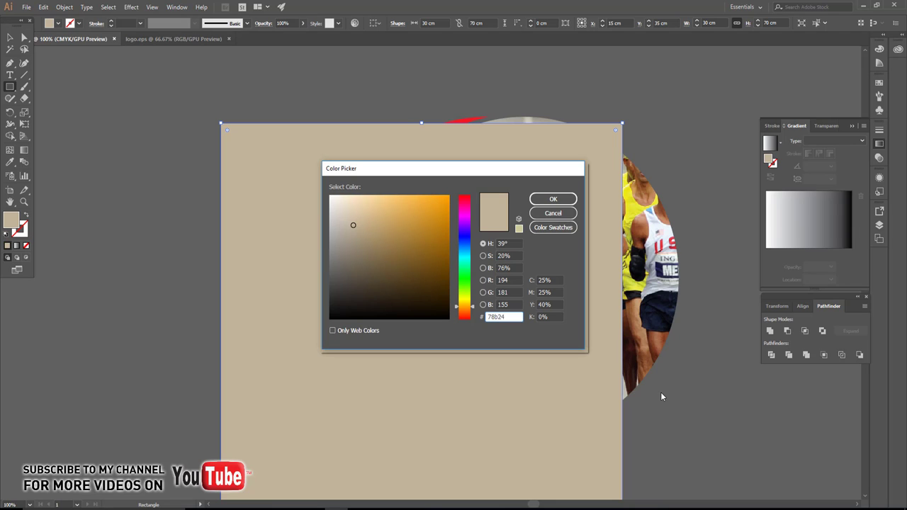
pyautogui.write('c')
pyautogui.press('Return')
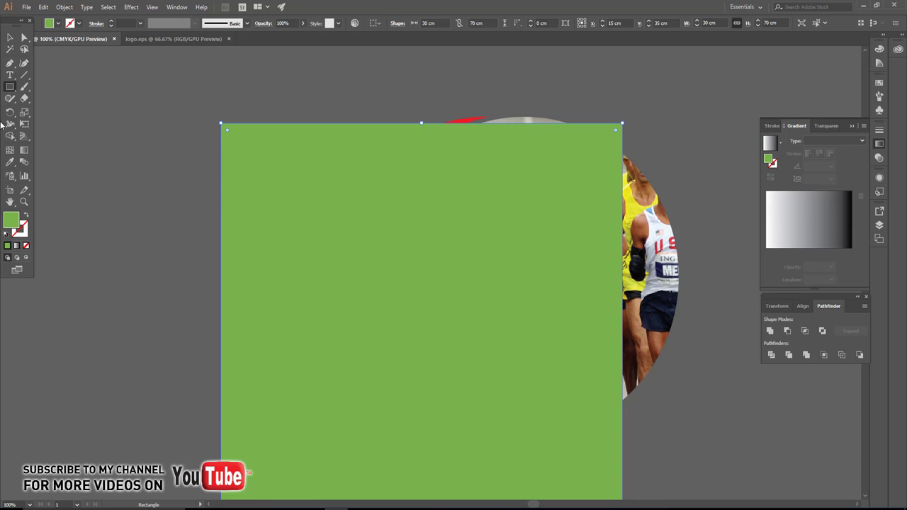
pyautogui.click(10, 36)
pyautogui.hotkey('ctrl', 'shift', '[')
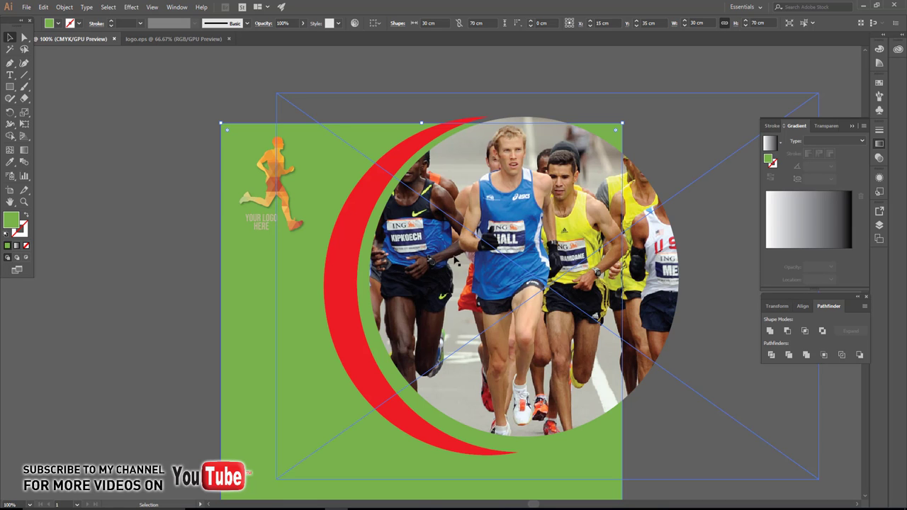
# Change the red crescent's fill to a light green swatch
pyautogui.click(328, 238)
pyautogui.click(58, 23)
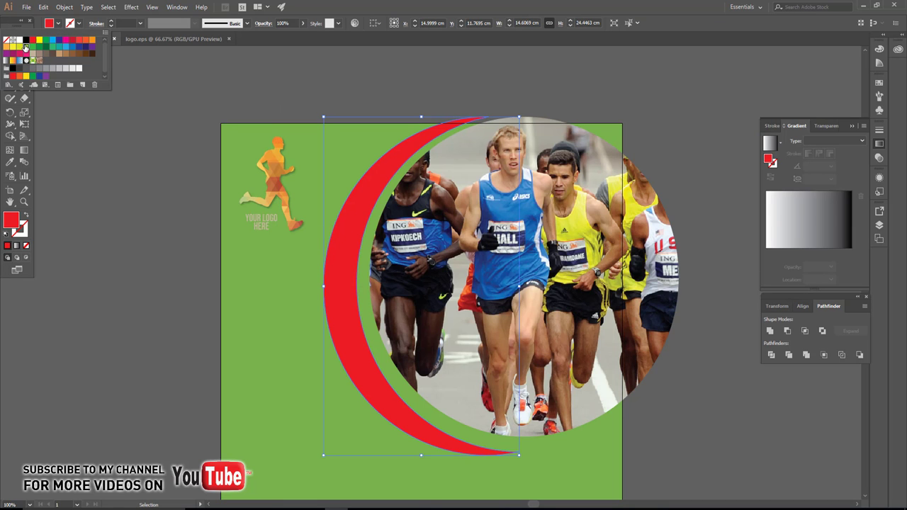
pyautogui.click(25, 48)
pyautogui.click(32, 47)
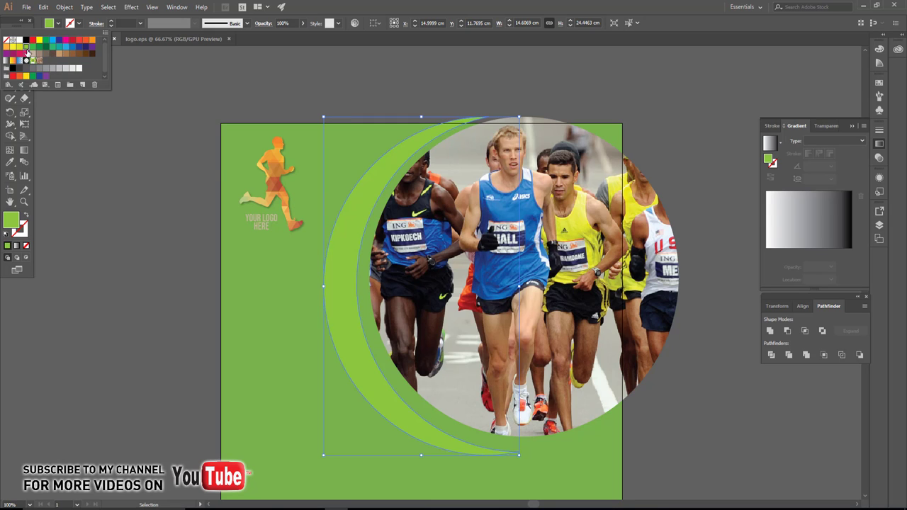
pyautogui.click(127, 224)
pyautogui.scroll(-5, 328, 142)
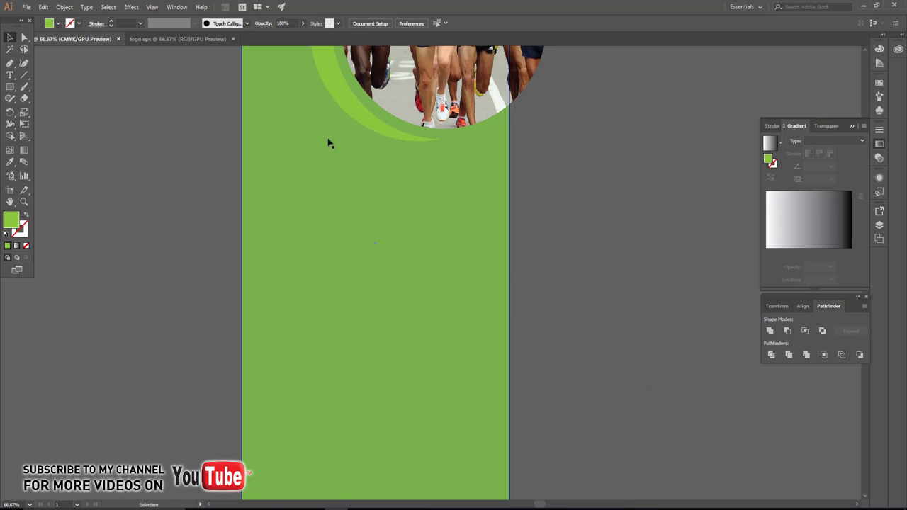
pyautogui.moveTo(581, 171); pyautogui.dragTo(555, 395)
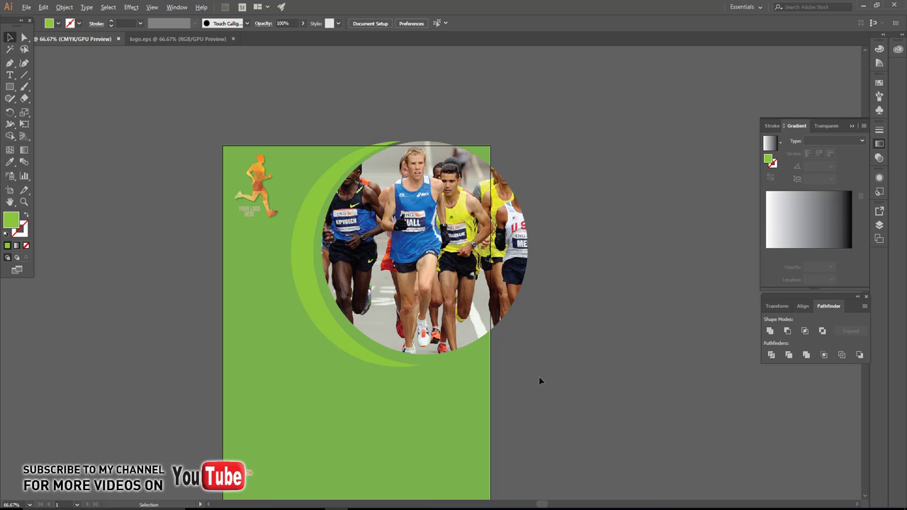
pyautogui.hotkey('ctrl', '1')
pyautogui.press('a')
pyautogui.click(393, 279)
# Paste a copy of the circular runner photo in front, try releasing its clipping mask, then undo
pyautogui.press('v')
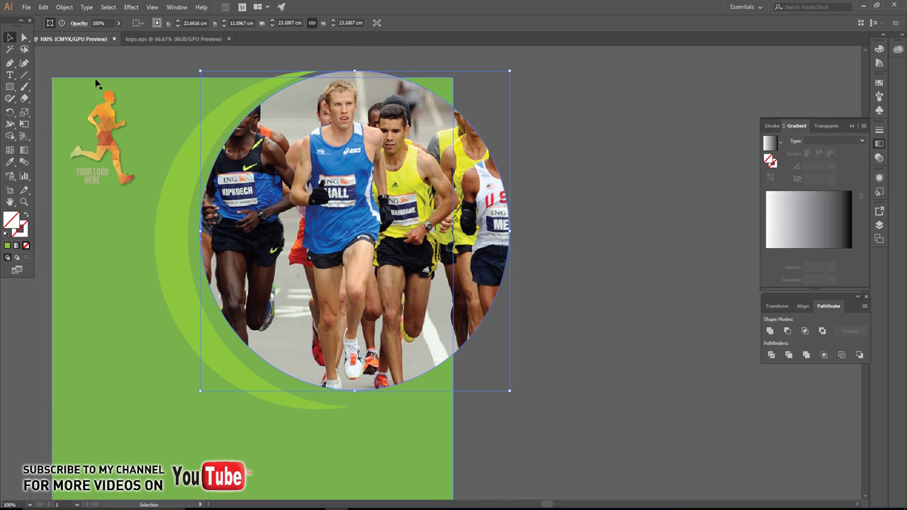
pyautogui.click(44, 7)
pyautogui.click(58, 54)
pyautogui.click(43, 7)
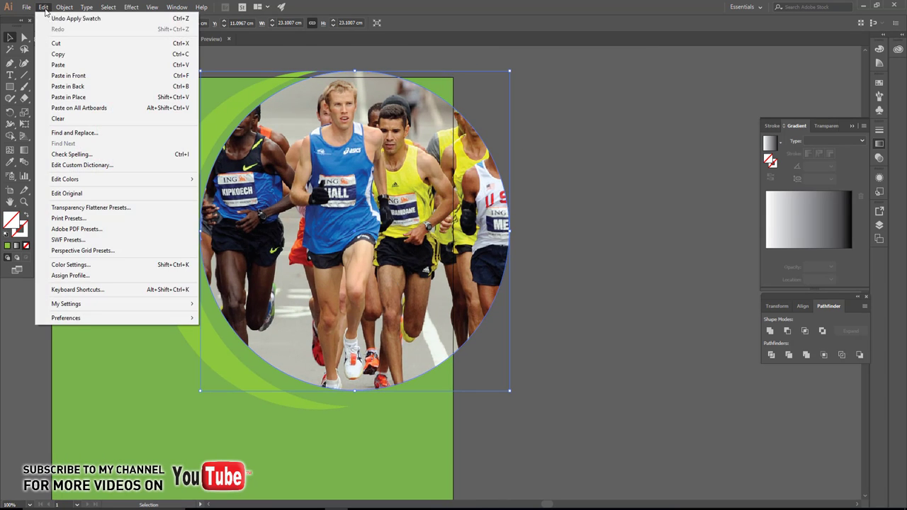
pyautogui.click(60, 76)
pyautogui.rightClick(266, 149)
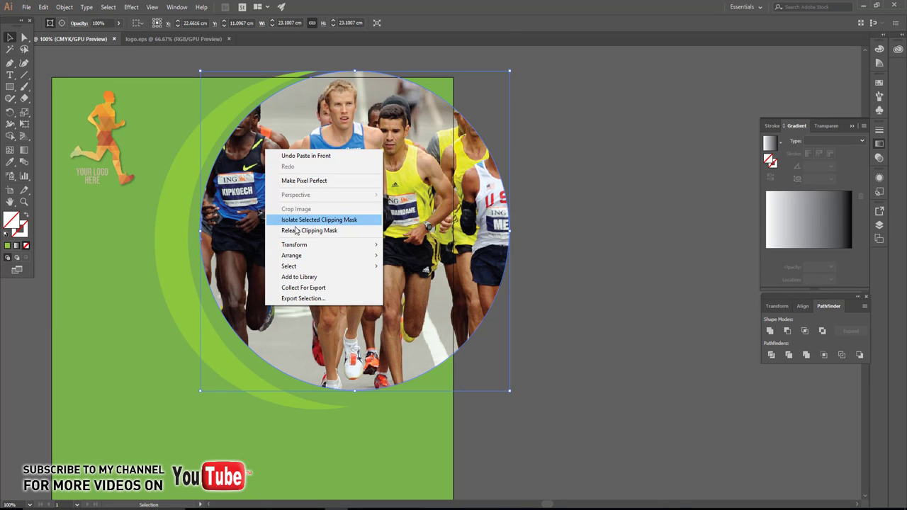
pyautogui.click(291, 231)
pyautogui.click(703, 211)
pyautogui.hotkey('ctrl', 'z')
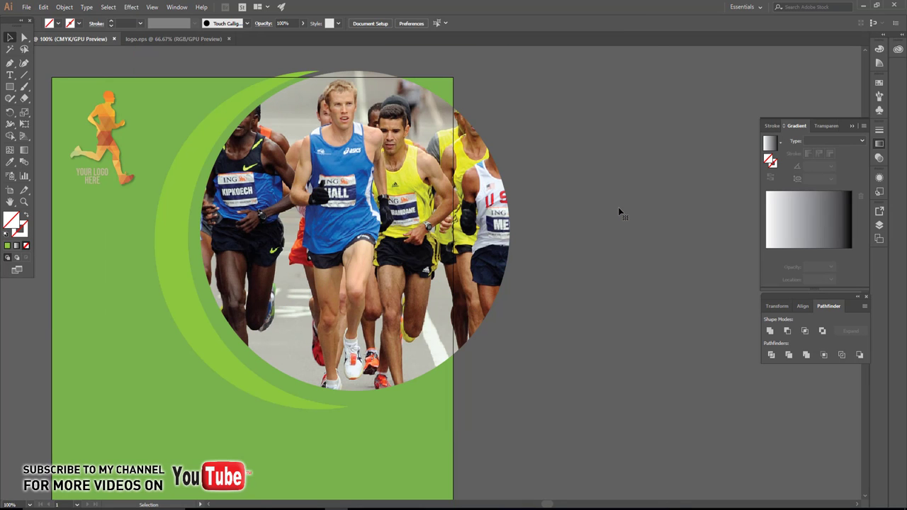
# Give the circle-clipped runner photo a white 7 pt outline stroke
pyautogui.click(334, 128)
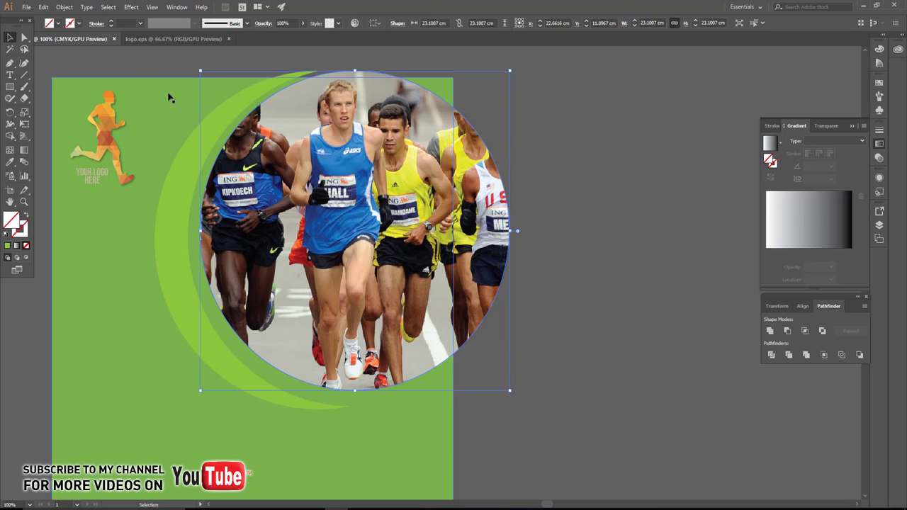
pyautogui.click(112, 22)
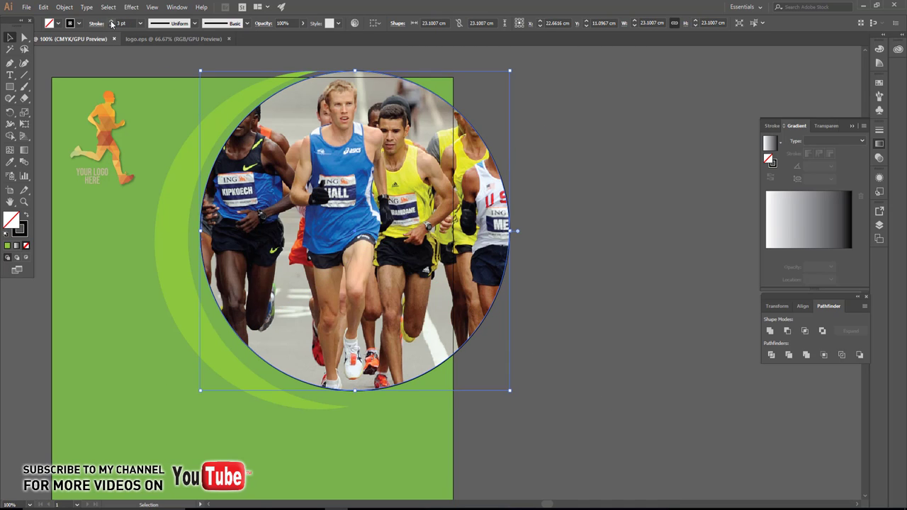
pyautogui.click(79, 22)
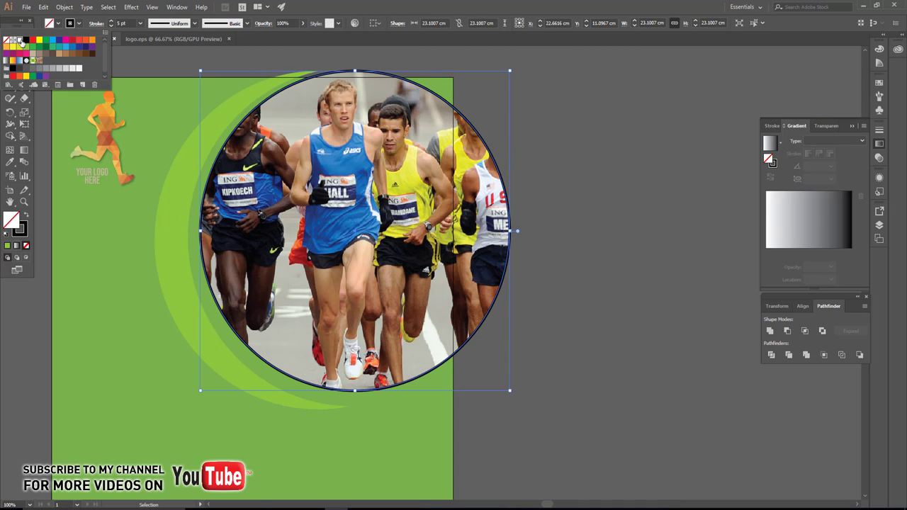
pyautogui.click(21, 41)
pyautogui.click(110, 21)
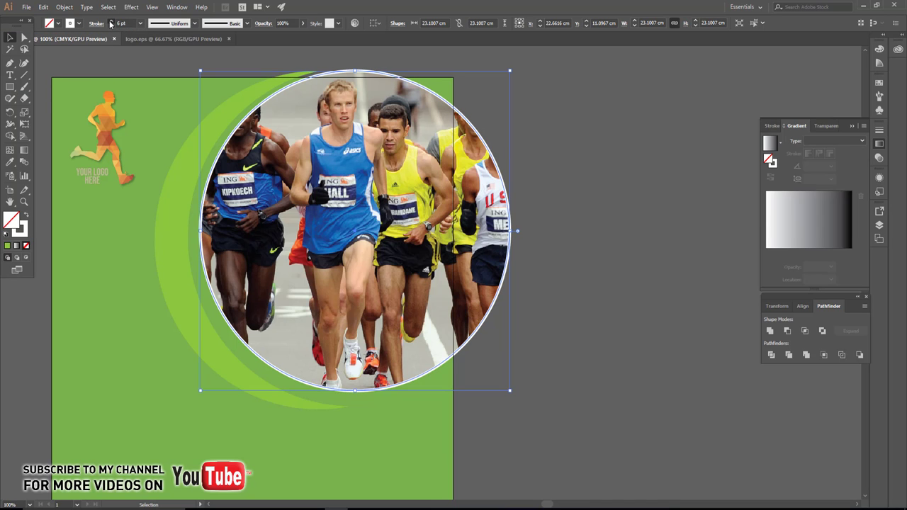
pyautogui.click(553, 305)
pyautogui.scroll(-1, 555, 375)
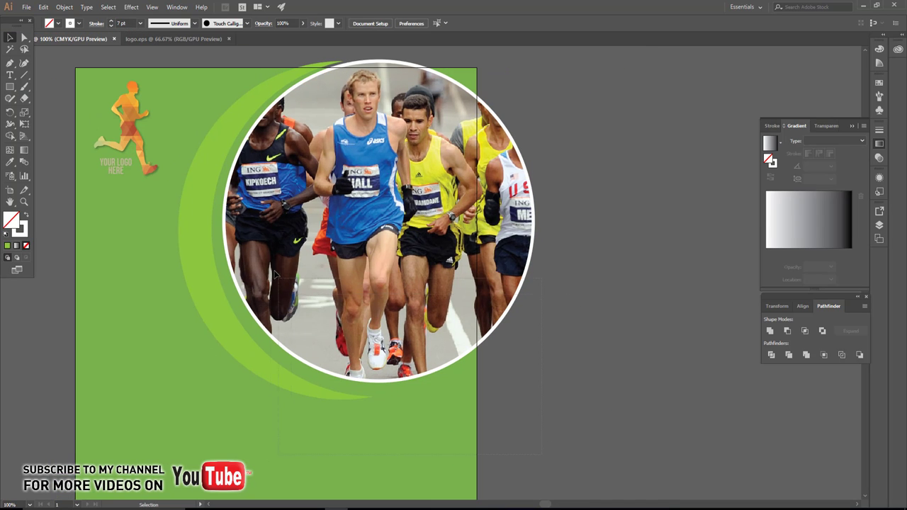
# Group the outlined circle photo with the green crescent behind it
pyautogui.click(305, 388)
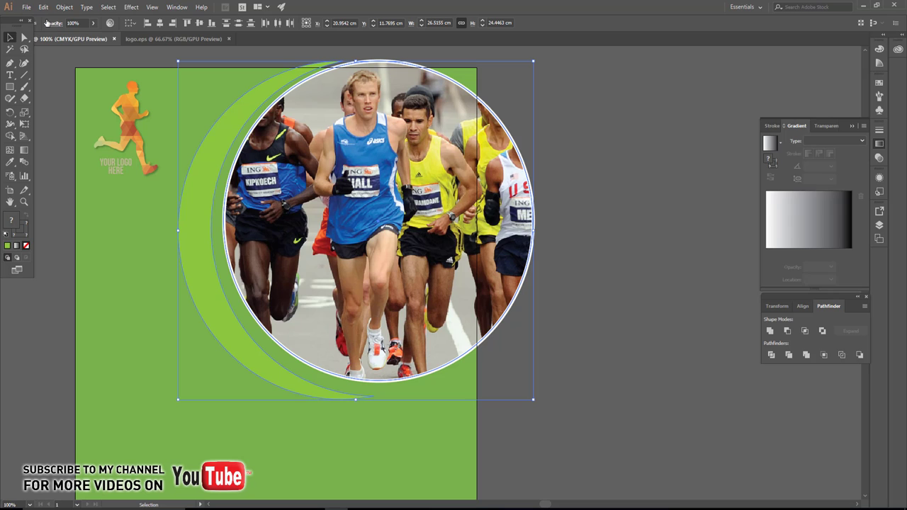
pyautogui.click(64, 7)
pyautogui.click(74, 41)
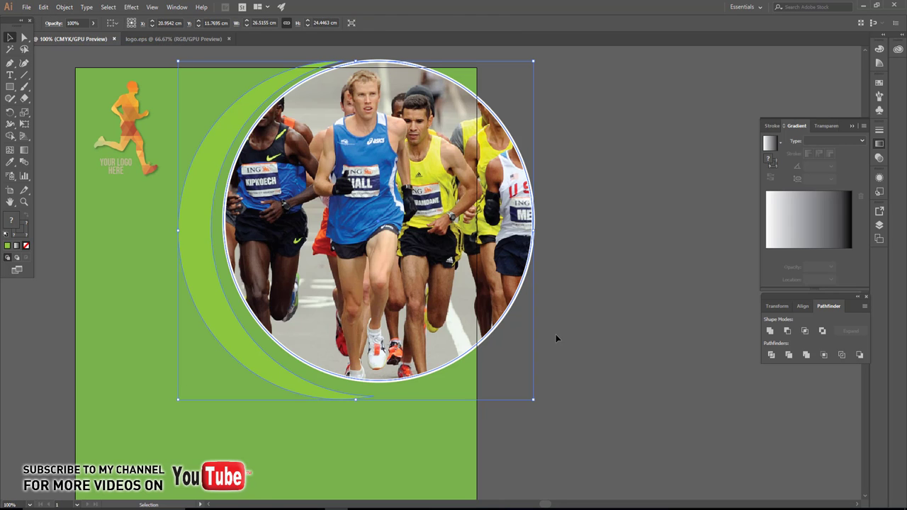
pyautogui.scroll(-1, 557, 339)
pyautogui.scroll(-3, 354, 283)
pyautogui.click(58, 141)
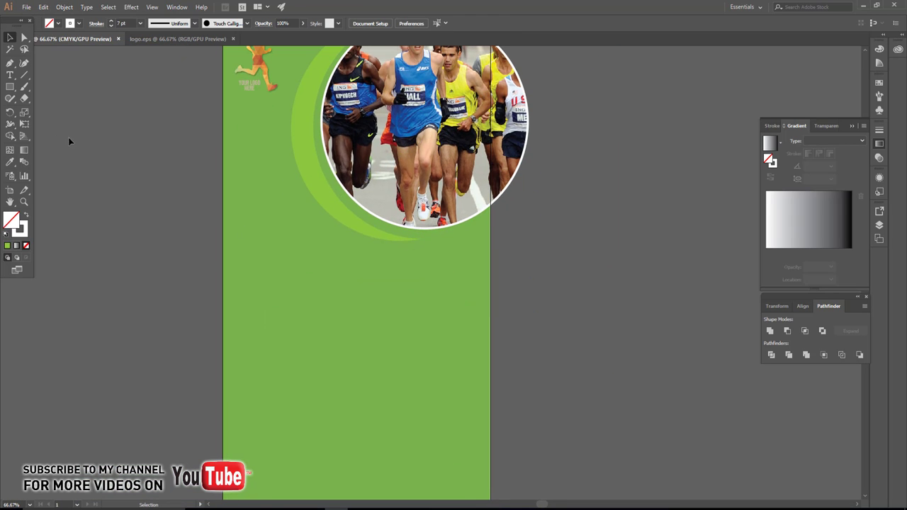
# Draw a rectangle below the circle photo and round its corners to about 2.09 cm
pyautogui.click(9, 86)
pyautogui.moveTo(246, 190)
pyautogui.mouseDown()
pyautogui.moveTo(451, 317)
pyautogui.moveTo(441, 320)
pyautogui.mouseUp()
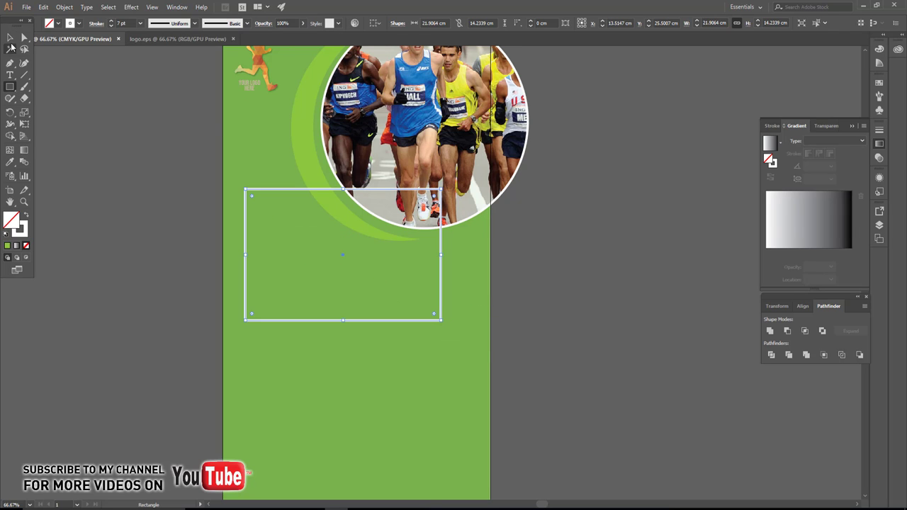
pyautogui.click(10, 39)
pyautogui.moveTo(252, 199); pyautogui.dragTo(264, 208)
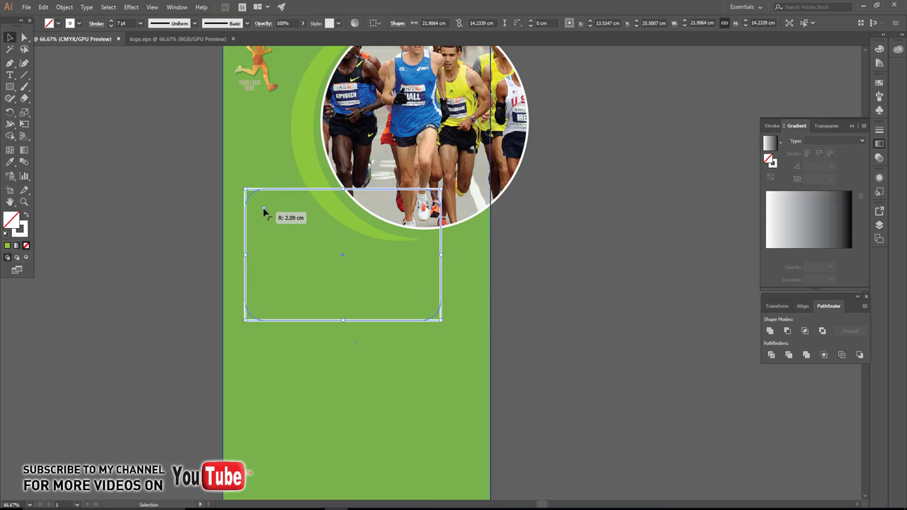
# Shear the rounded rectangle 15° horizontally into a slanted box
pyautogui.rightClick(273, 222)
pyautogui.moveTo(312, 375)
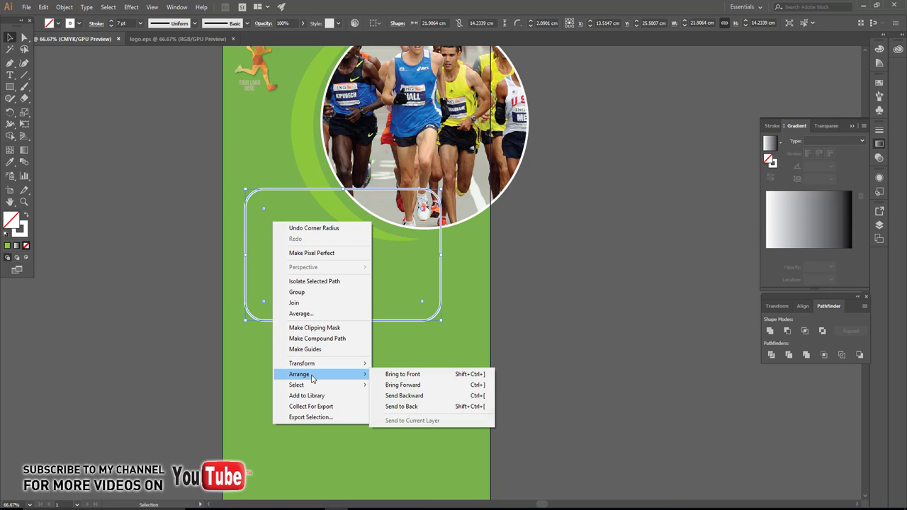
pyautogui.click(394, 424)
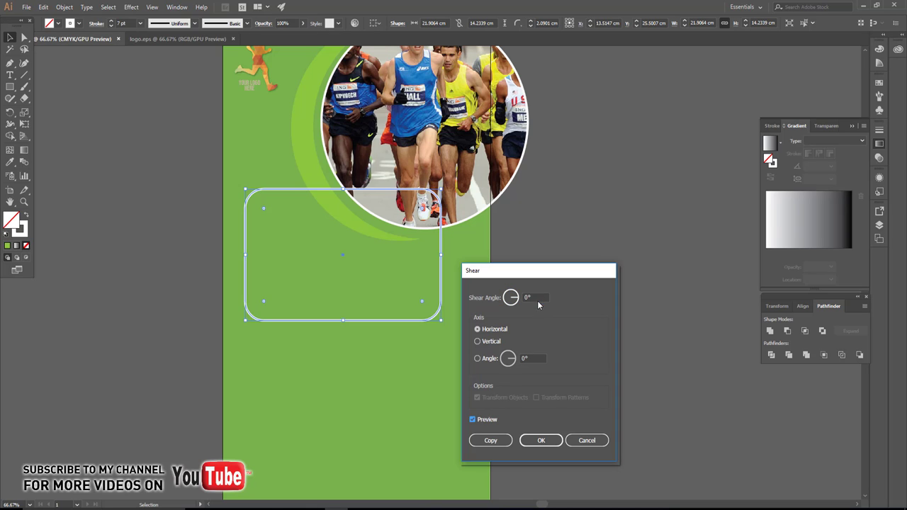
pyautogui.press('Up')
pyautogui.press('Up')
pyautogui.press('Up')
pyautogui.press('Up')
pyautogui.press('Up')
pyautogui.press('Up')
pyautogui.press('Up')
pyautogui.press('Up')
pyautogui.press('Up')
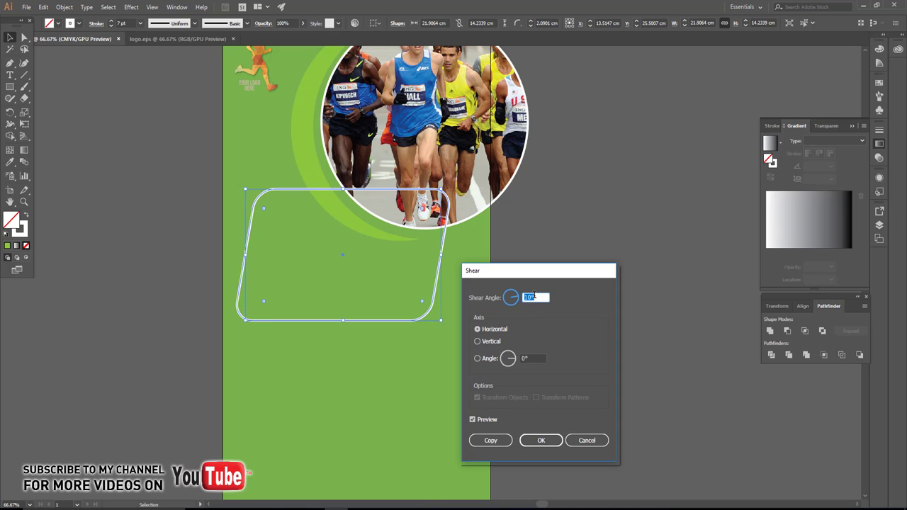
pyautogui.press('Up')
pyautogui.press('Up')
pyautogui.press('Up')
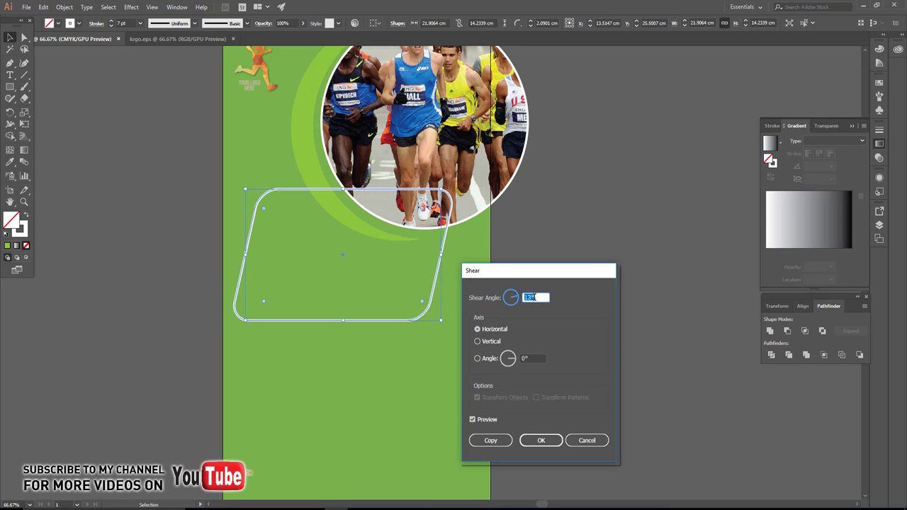
pyautogui.click(541, 440)
pyautogui.click(200, 210)
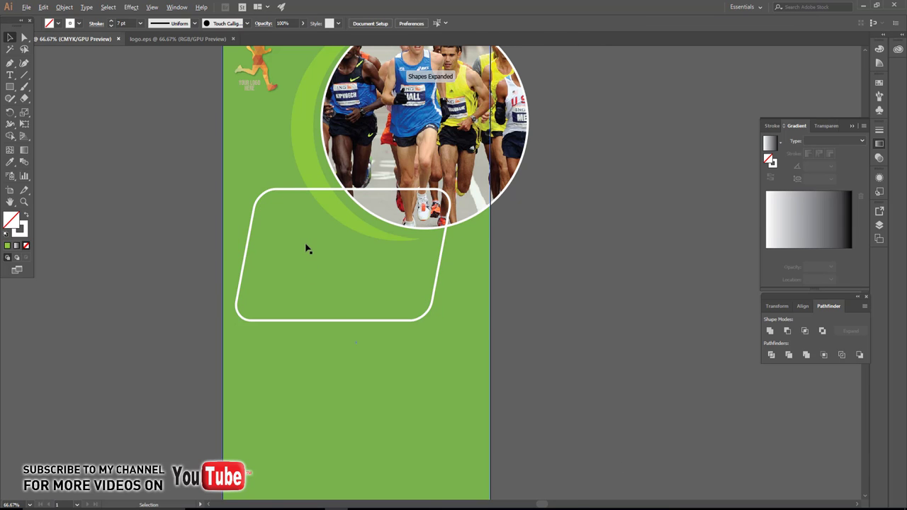
pyautogui.scroll(1, 307, 248)
# Paste a copy behind the sheared frame and shrink it inside the original
pyautogui.click(401, 356)
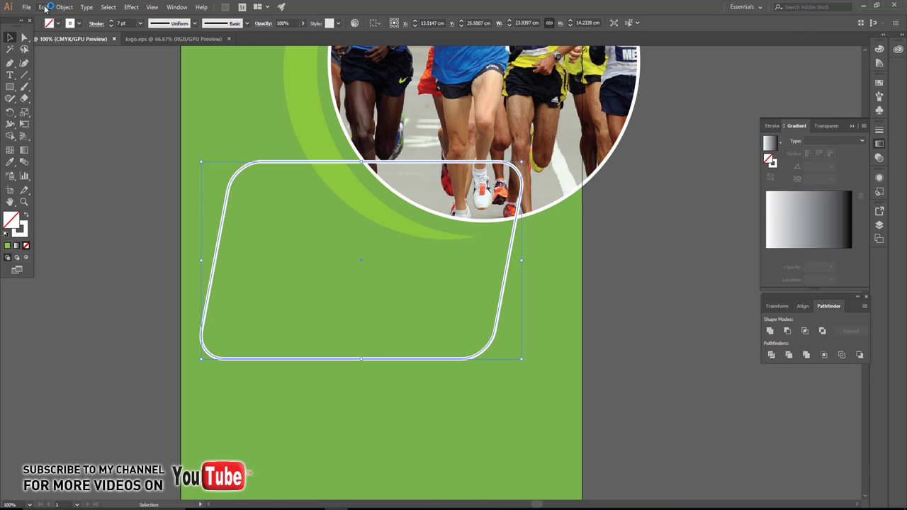
pyautogui.click(44, 8)
pyautogui.click(58, 55)
pyautogui.click(44, 7)
pyautogui.click(60, 86)
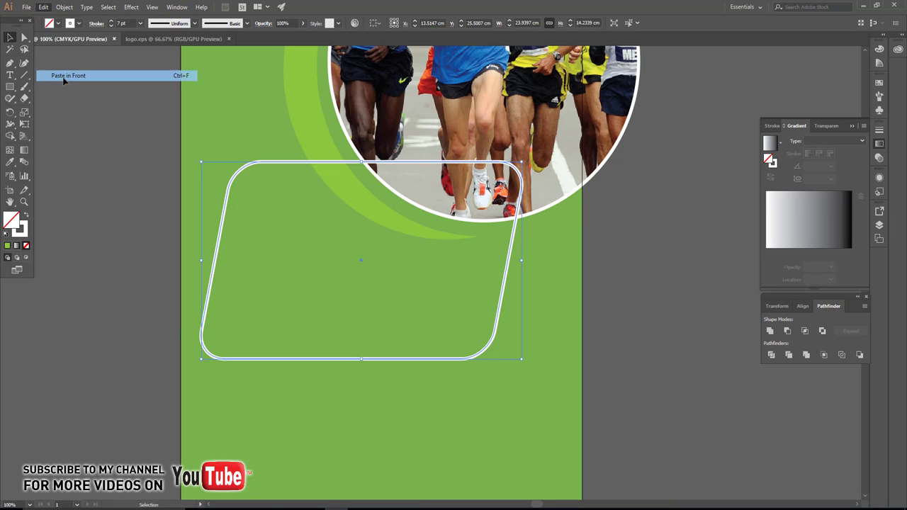
pyautogui.moveTo(523, 362); pyautogui.dragTo(502, 348)
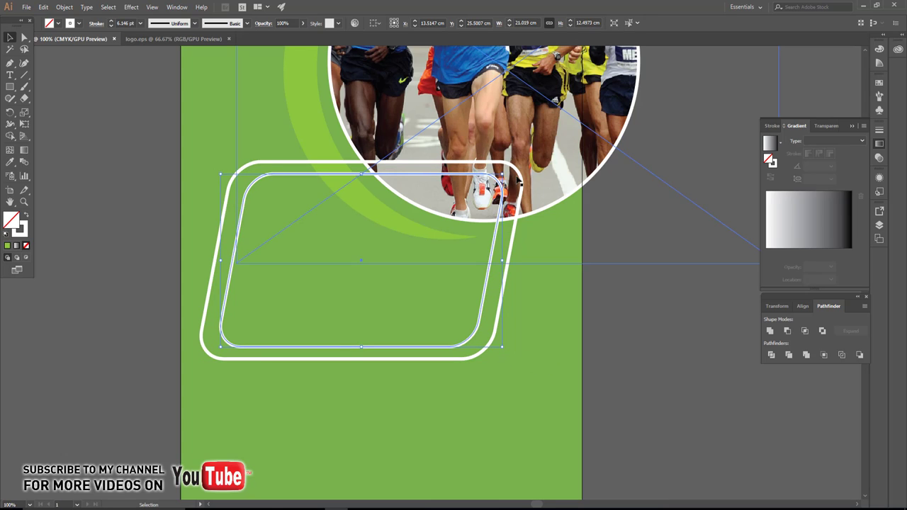
# Fill the slanted frames with the yellow-to-red gradient swatch
pyautogui.click(513, 226)
pyautogui.click(57, 24)
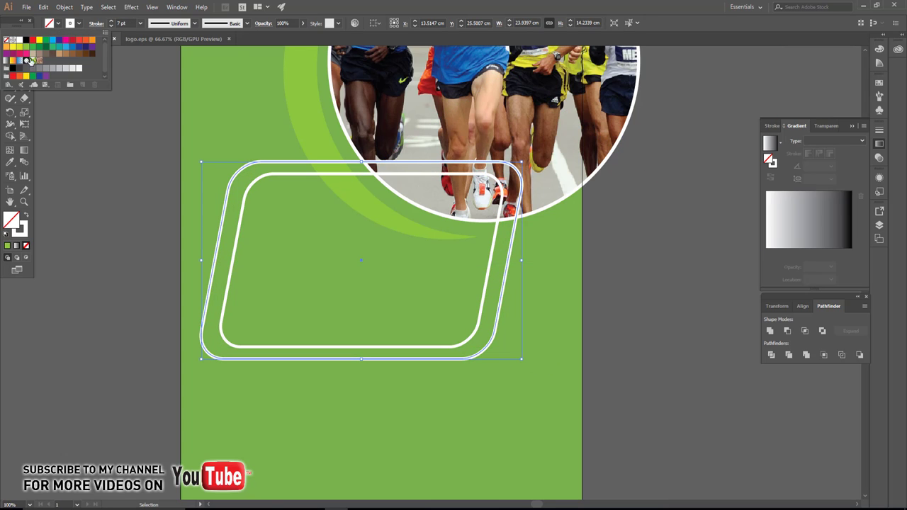
pyautogui.click(15, 62)
pyautogui.click(75, 201)
pyautogui.click(47, 99)
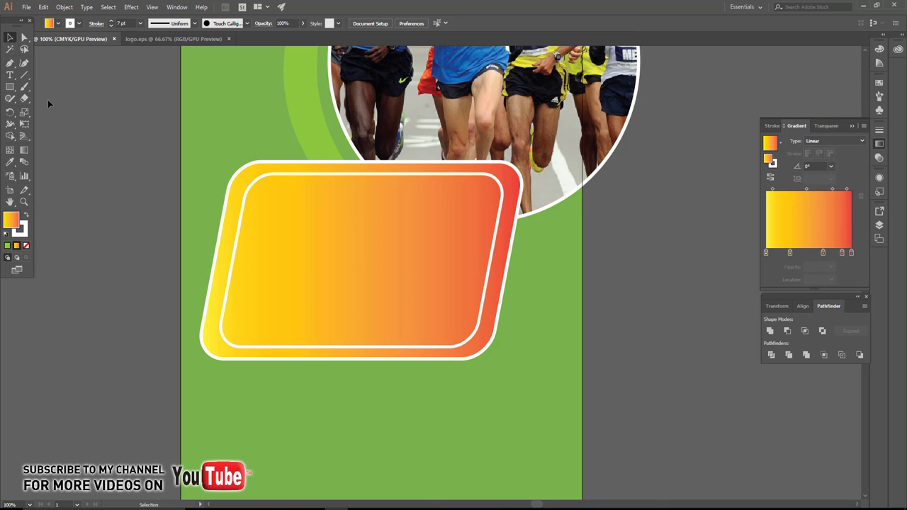
pyautogui.click(26, 7)
# Place the SHM_slider photo and size it over the slanted frame
pyautogui.click(46, 164)
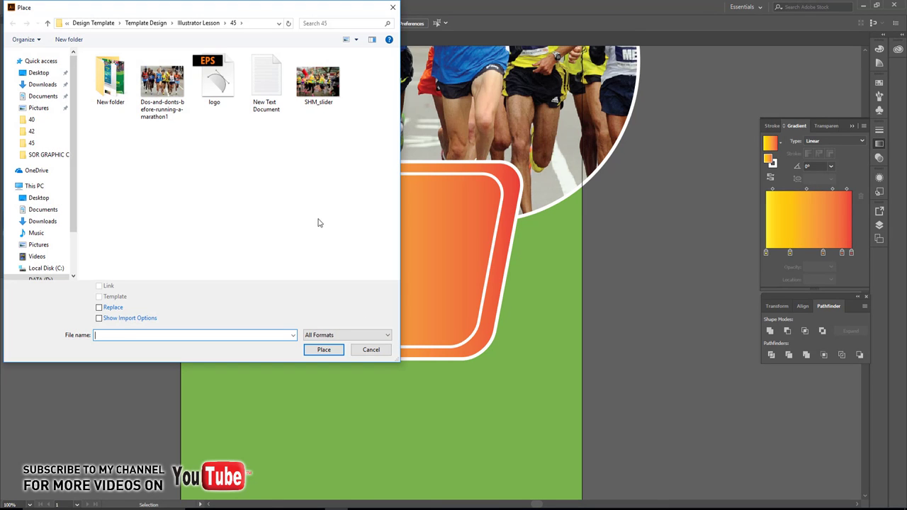
pyautogui.click(321, 89)
pyautogui.click(324, 350)
pyautogui.click(323, 248)
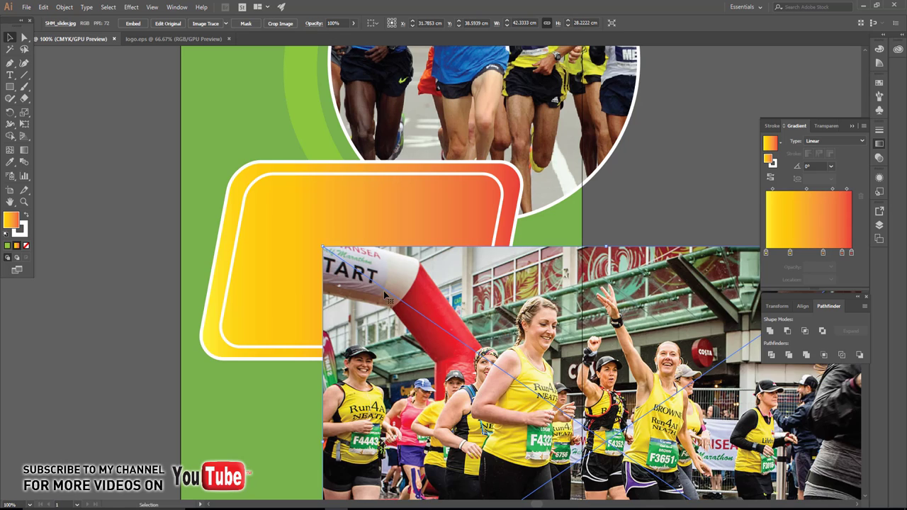
pyautogui.moveTo(226, 169); pyautogui.dragTo(512, 373)
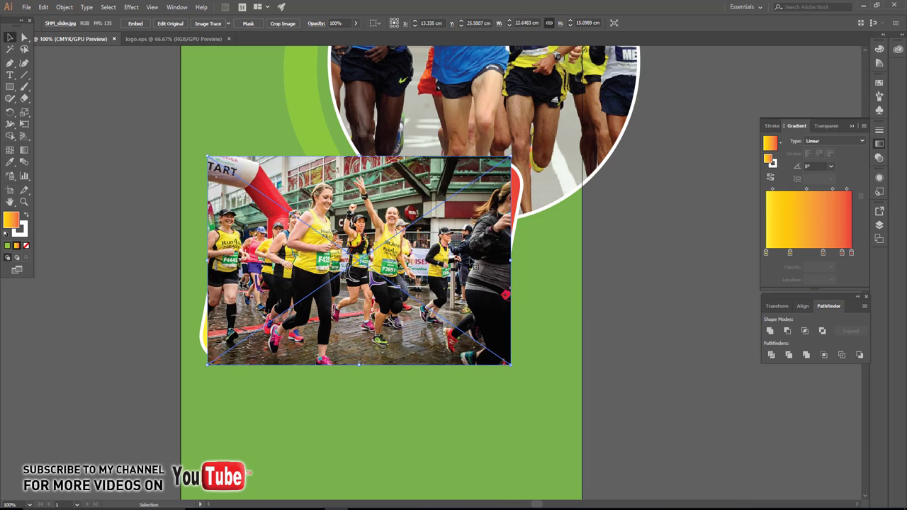
# Send the photo to back, clip it inside the inner slanted shape, and move the gradient frame off-page
pyautogui.rightClick(469, 258)
pyautogui.moveTo(495, 337)
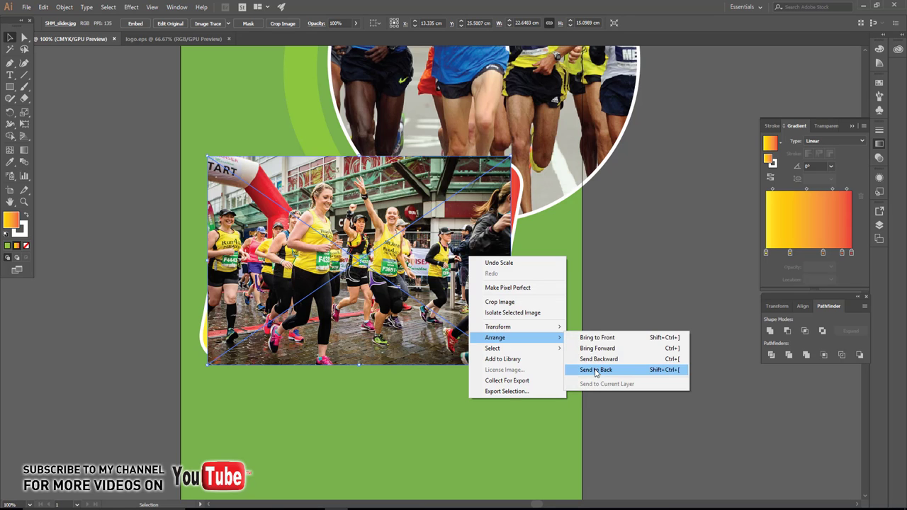
pyautogui.click(599, 369)
pyautogui.rightClick(455, 260)
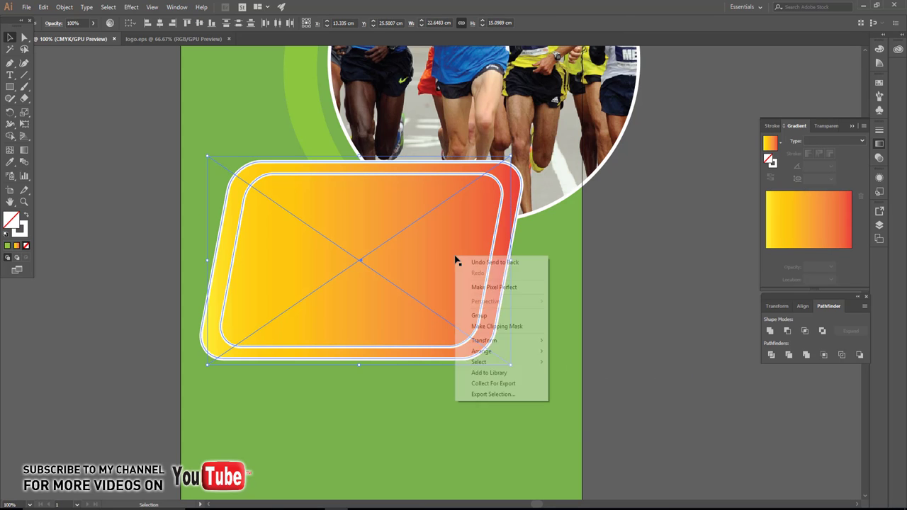
pyautogui.click(489, 326)
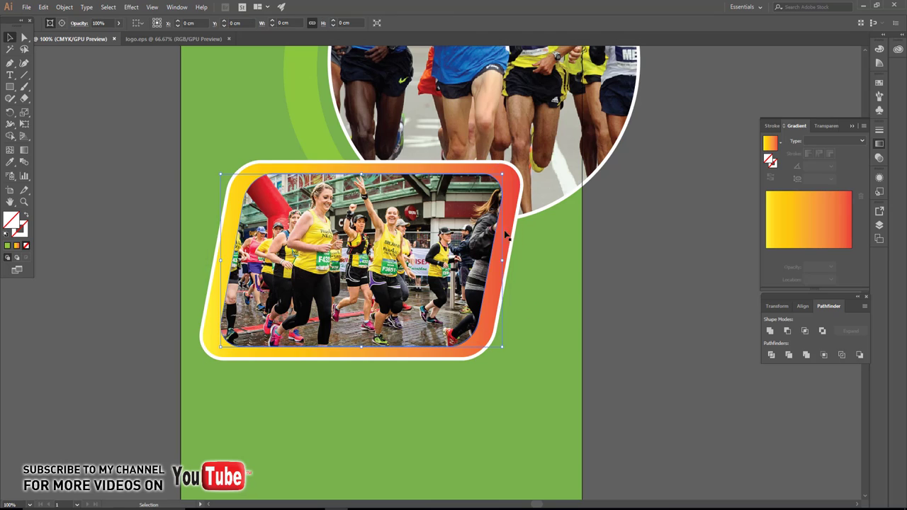
pyautogui.moveTo(516, 228); pyautogui.dragTo(138, 260)
pyautogui.hscroll(-2, 283, 284)
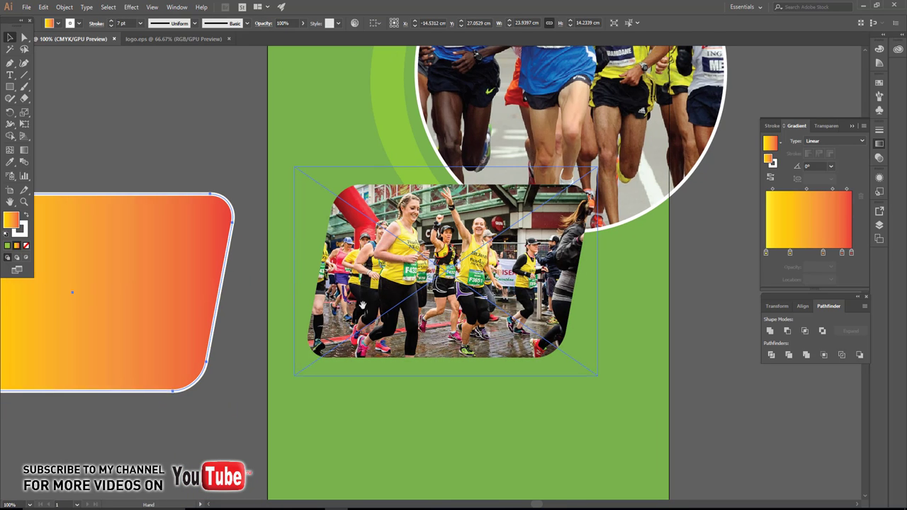
pyautogui.click(403, 296)
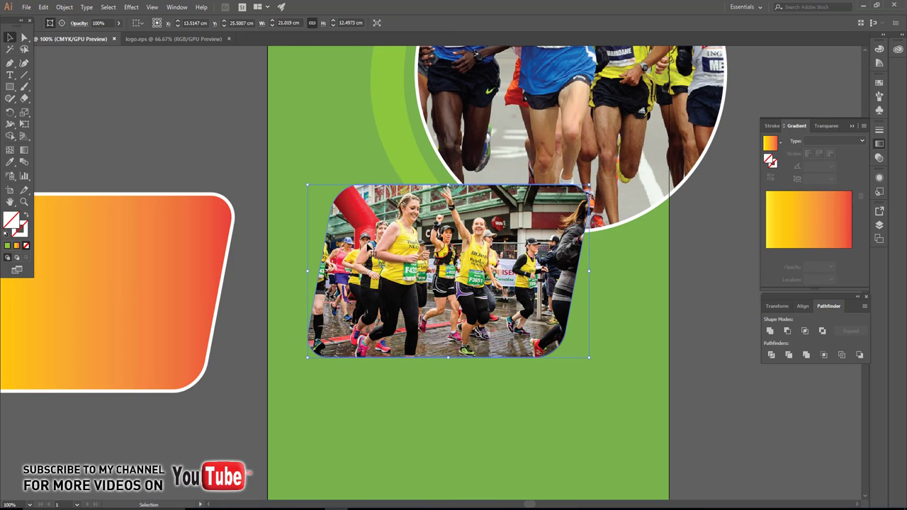
# Duplicate the runners photo, release its mask, delete the image, and eyedrop the yellow-red gradient onto the path
pyautogui.moveTo(426, 319); pyautogui.dragTo(440, 262)
pyautogui.moveTo(453, 218); pyautogui.dragTo(340, 383)
pyautogui.rightClick(336, 376)
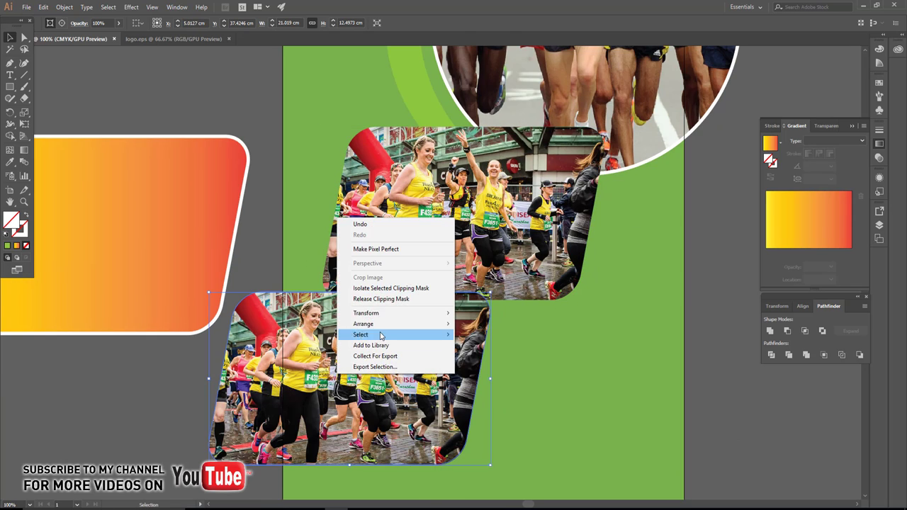
pyautogui.click(380, 298)
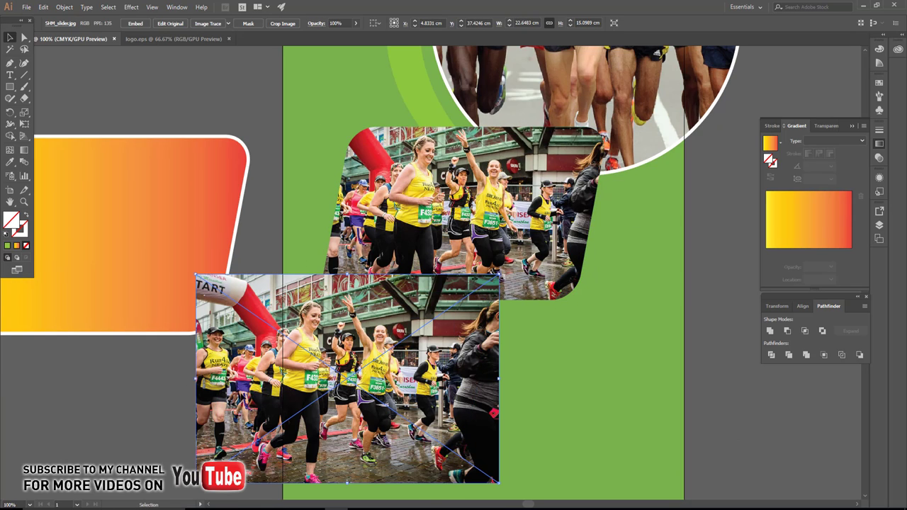
pyautogui.press('Delete')
pyautogui.click(210, 375)
pyautogui.press('i')
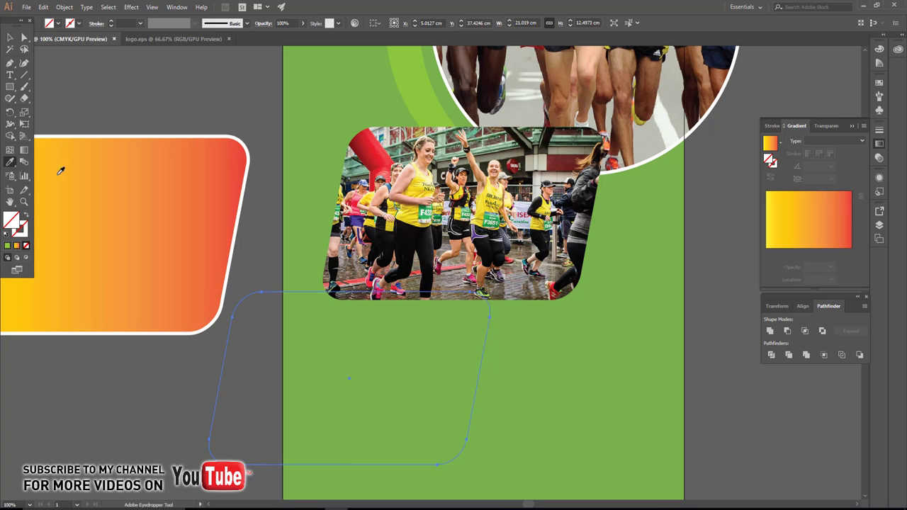
pyautogui.click(60, 171)
pyautogui.click(9, 37)
# Offset the gradient path by 0.8 cm and move the larger shape to the right
pyautogui.click(64, 7)
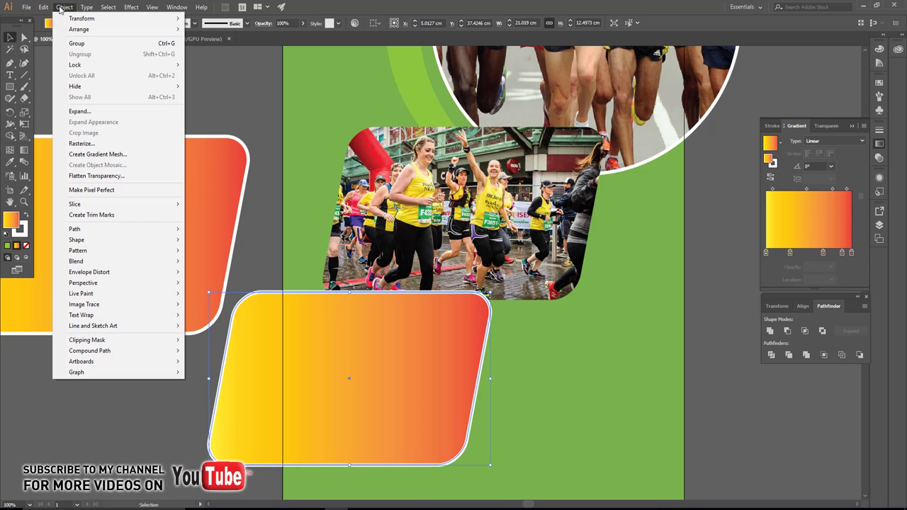
pyautogui.moveTo(75, 229)
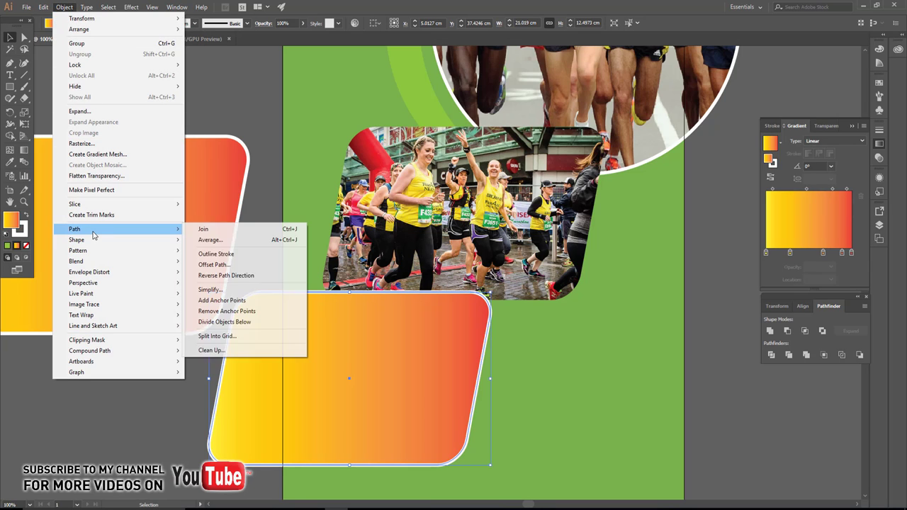
pyautogui.click(213, 264)
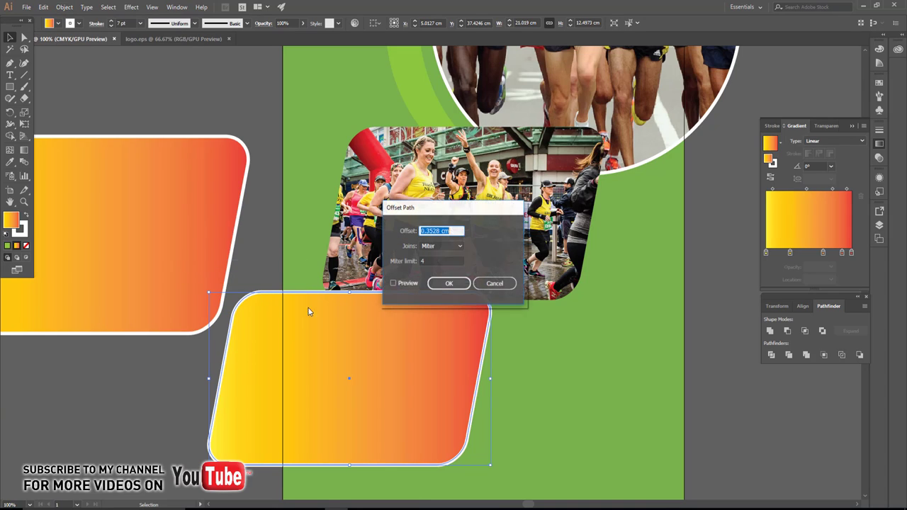
pyautogui.click(402, 283)
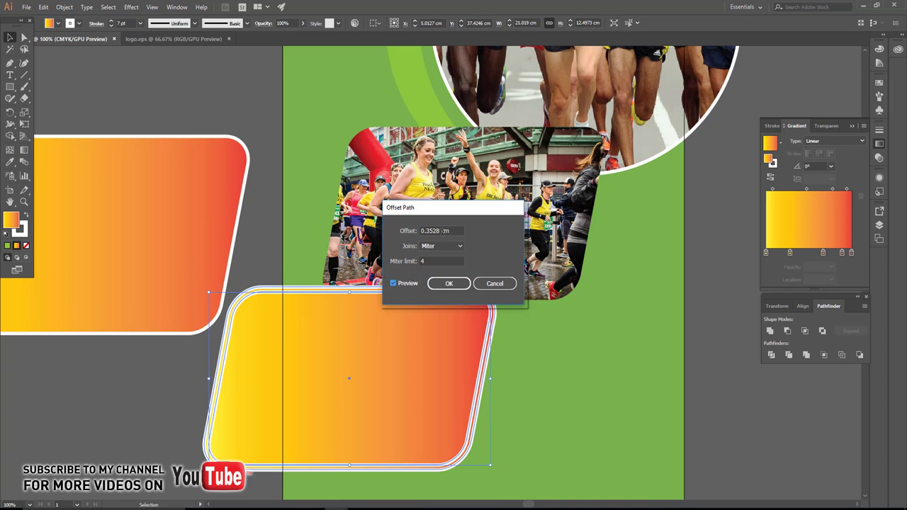
pyautogui.scroll(2, 440, 231)
pyautogui.scroll(1, 440, 231)
pyautogui.scroll(1, 439, 231)
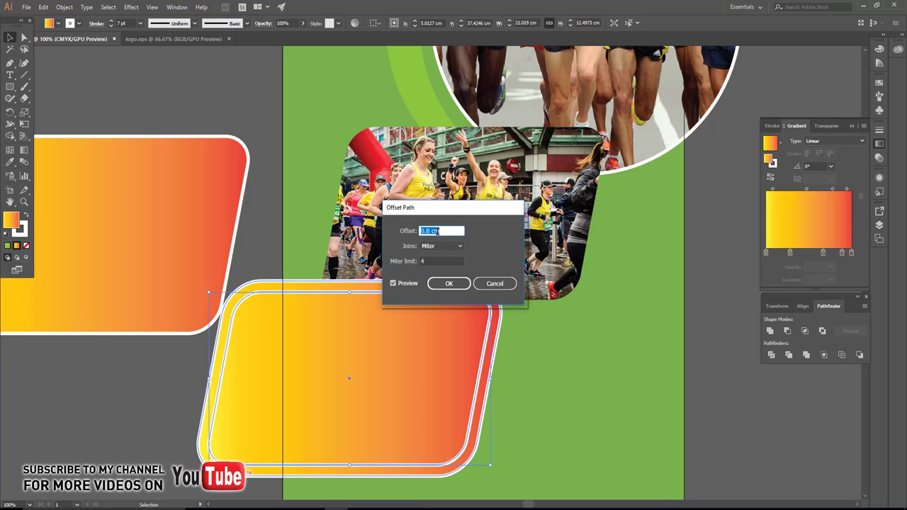
pyautogui.scroll(2, 437, 231)
pyautogui.click(448, 282)
pyautogui.moveTo(257, 284); pyautogui.dragTo(432, 301)
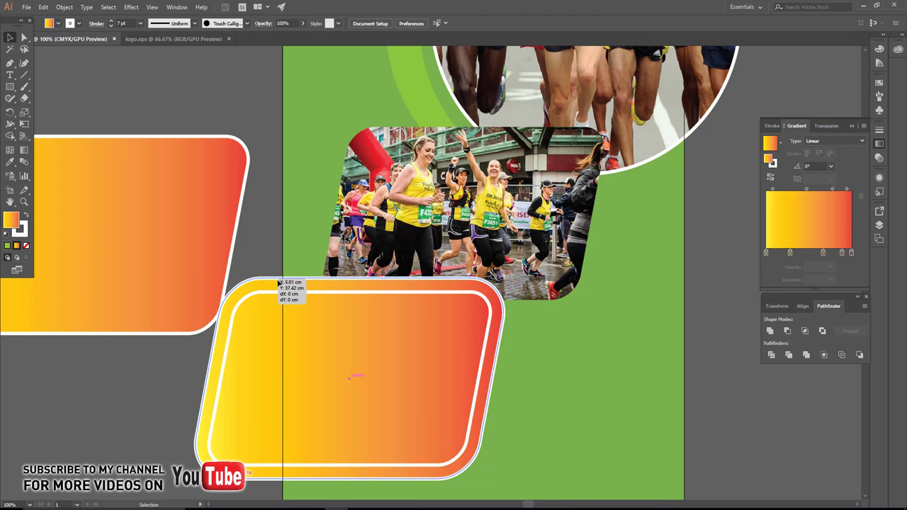
pyautogui.click(355, 340)
# Delete the smaller gradient shape, centre the photo on the larger one, and move the shape up below the circle
pyautogui.press('Delete')
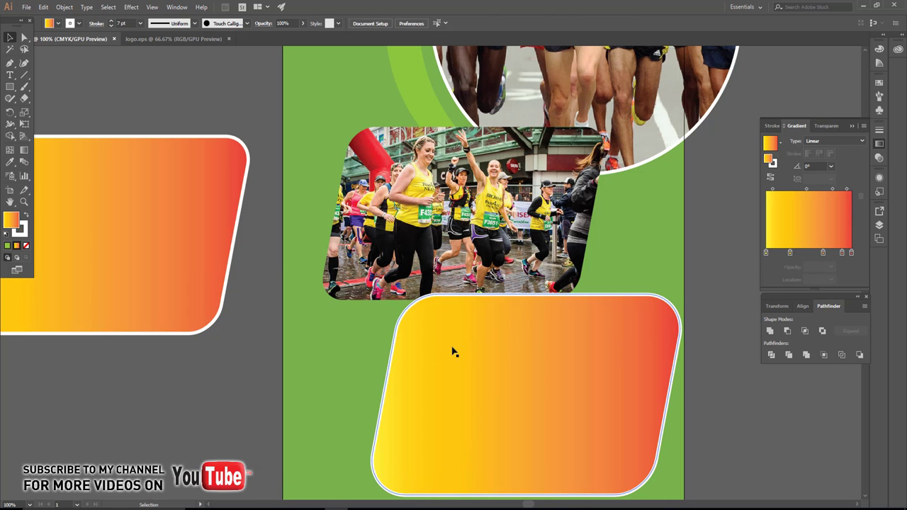
pyautogui.click(406, 256)
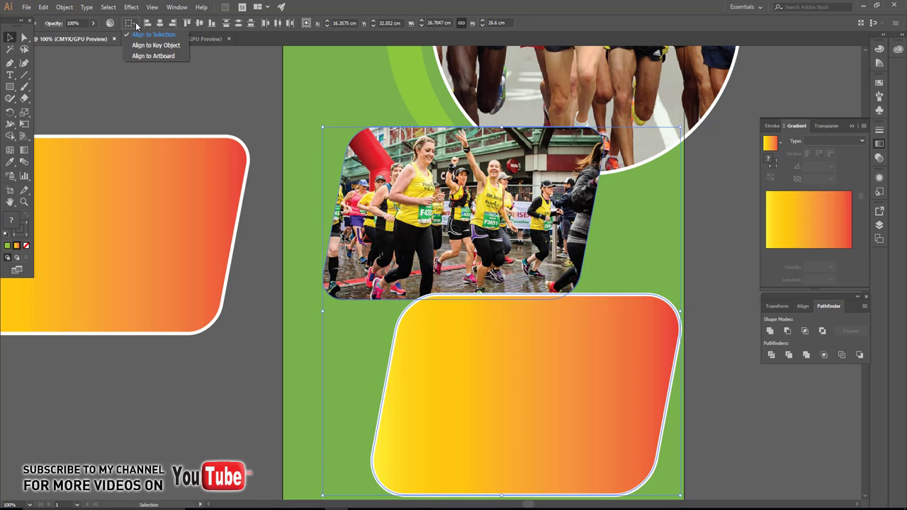
pyautogui.click(158, 25)
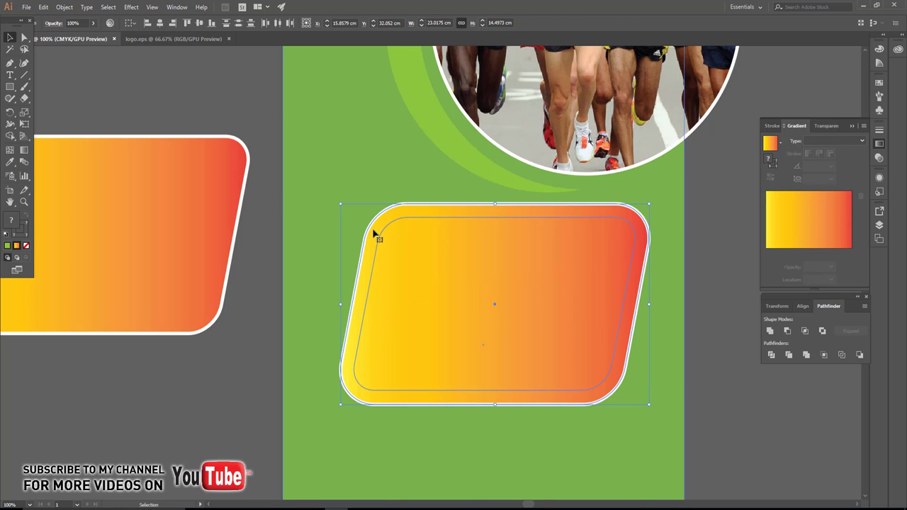
pyautogui.moveTo(375, 233); pyautogui.dragTo(324, 159)
pyautogui.click(300, 191)
# Paste the runners photo inside the gradient shape and set the frame's stroke to None
pyautogui.click(308, 243)
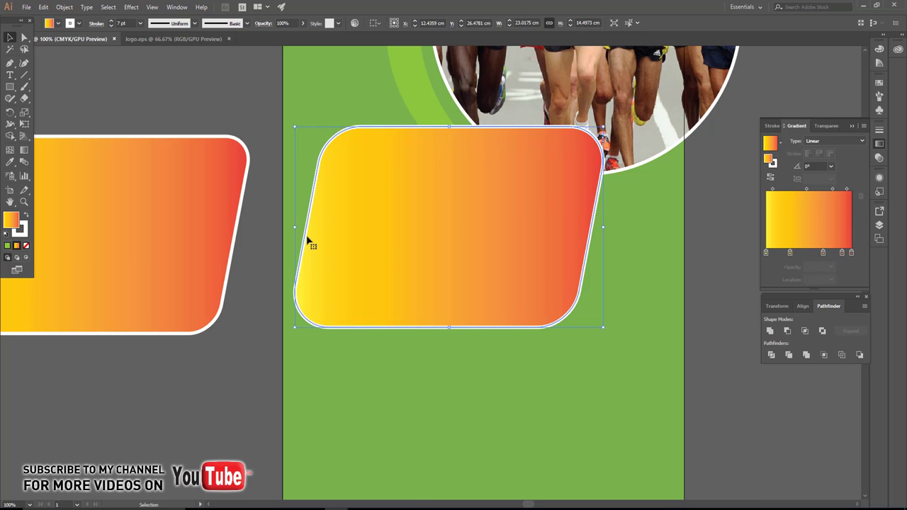
pyautogui.hotkey('ctrl', 'f')
pyautogui.press('v')
pyautogui.click(233, 345)
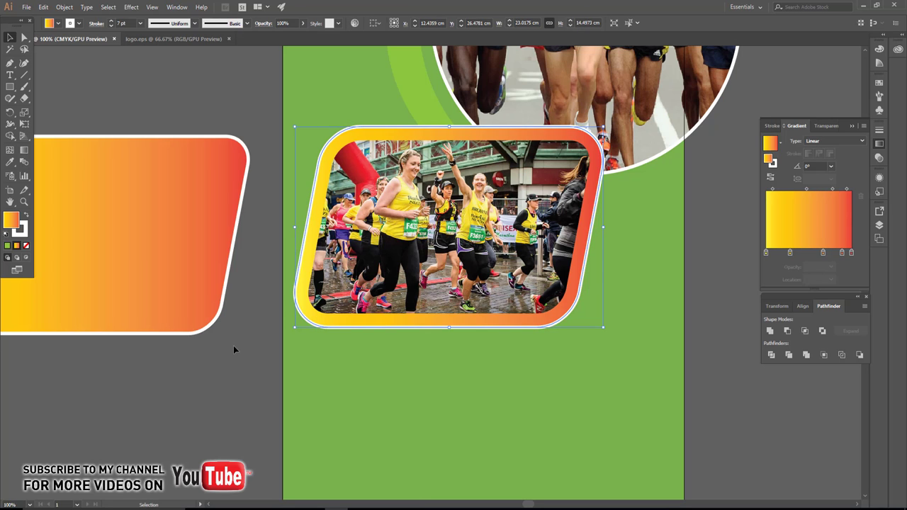
pyautogui.click(319, 323)
pyautogui.click(8, 43)
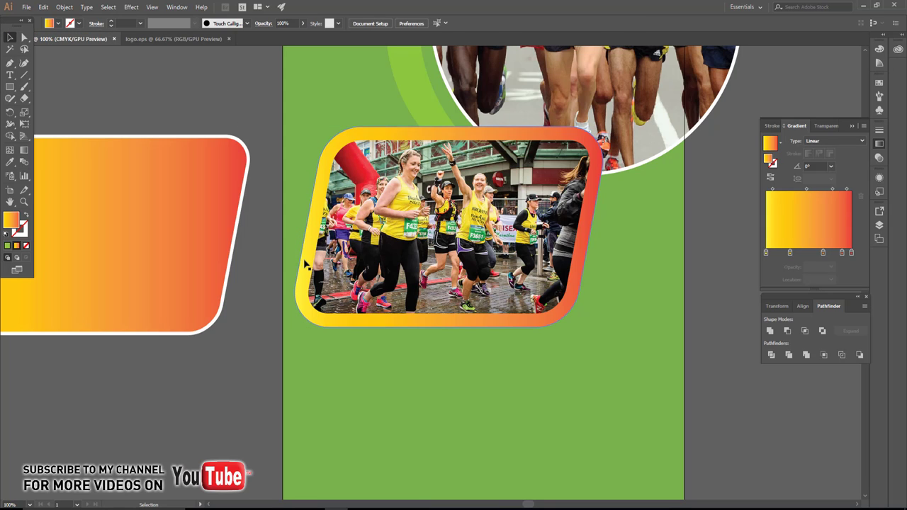
# Remove the orange and red gradient stops and make the right-end stop a light yellow-green
pyautogui.click(59, 23)
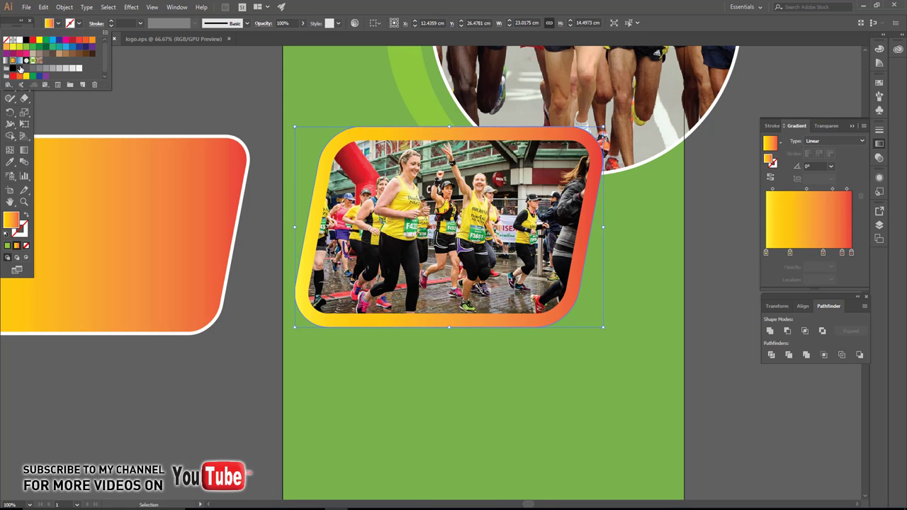
pyautogui.click(852, 291)
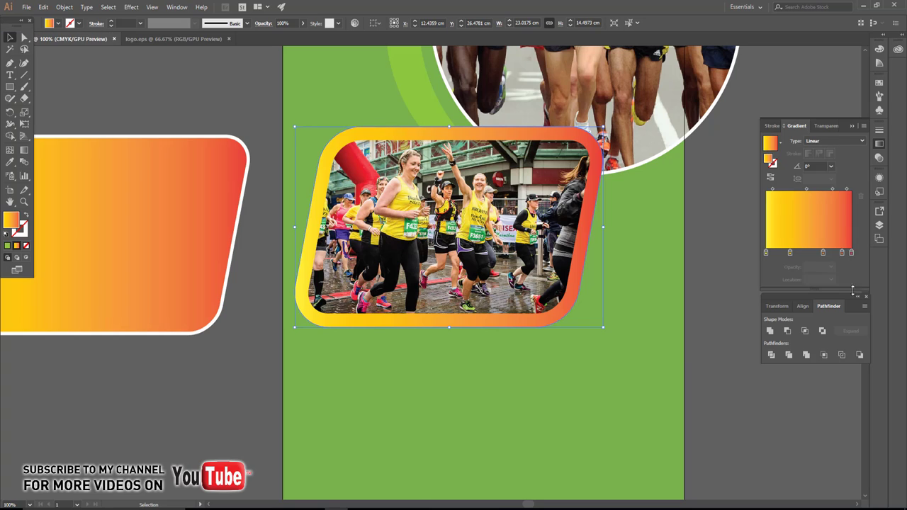
pyautogui.moveTo(853, 254)
pyautogui.mouseDown()
pyautogui.moveTo(853, 283)
pyautogui.moveTo(842, 284)
pyautogui.mouseUp()
pyautogui.moveTo(823, 253); pyautogui.dragTo(825, 283)
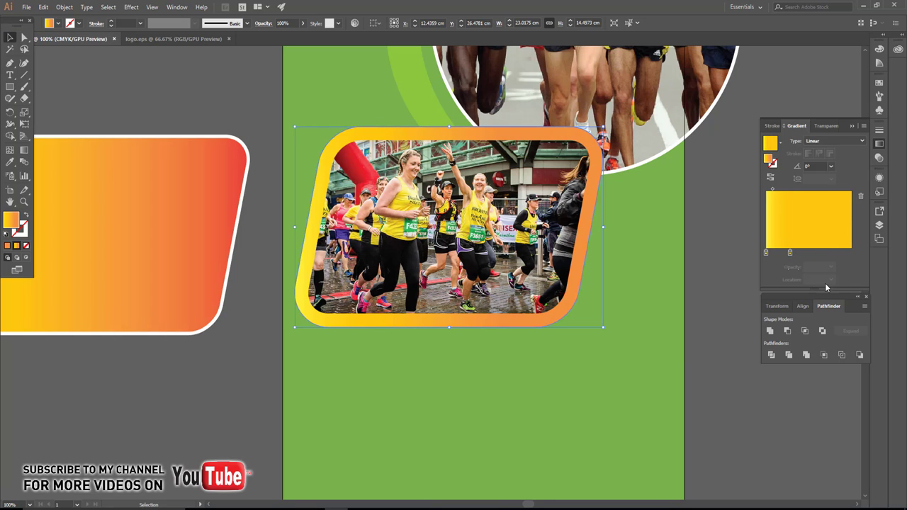
pyautogui.click(790, 254)
pyautogui.moveTo(791, 253); pyautogui.dragTo(851, 253)
pyautogui.doubleClick(850, 254)
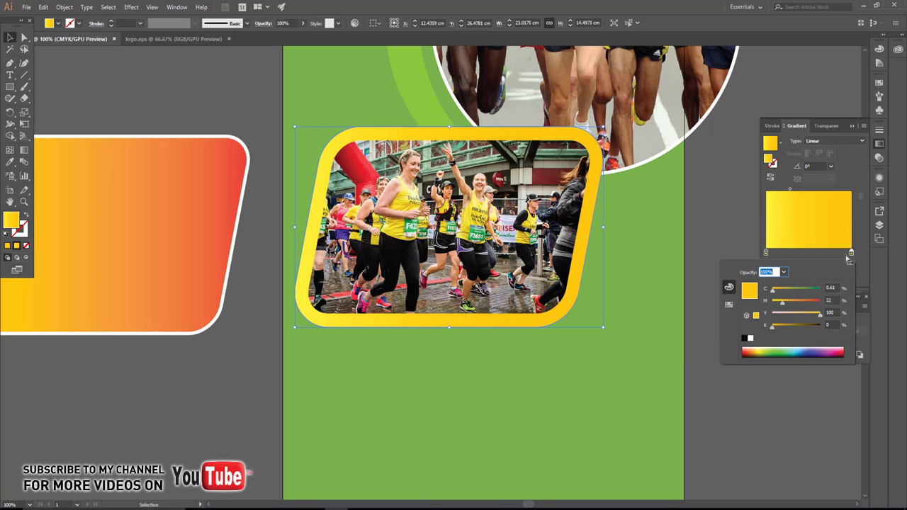
pyautogui.moveTo(789, 350); pyautogui.dragTo(779, 350)
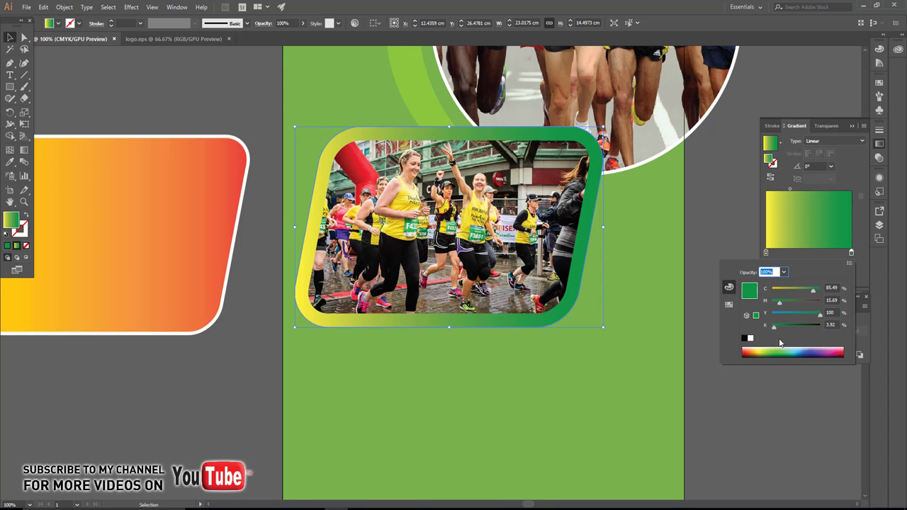
pyautogui.click(771, 350)
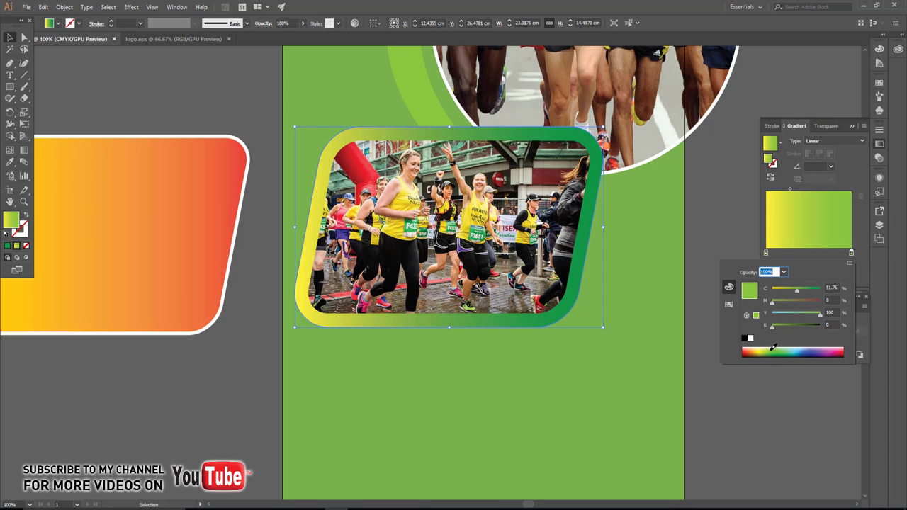
pyautogui.click(18, 41)
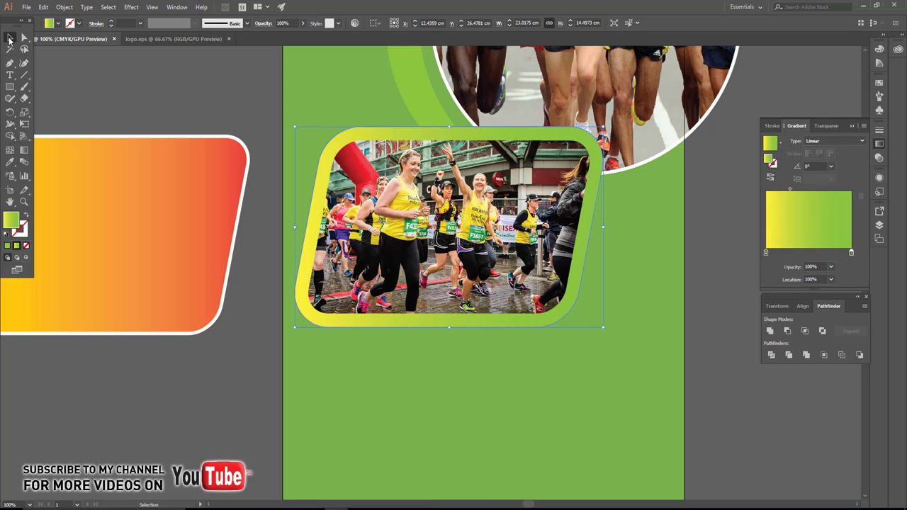
# Apply a drop shadow (Multiply, 75% opacity, 0.25 cm offsets, 0.18 cm blur) to the green photo frame
pyautogui.click(142, 7)
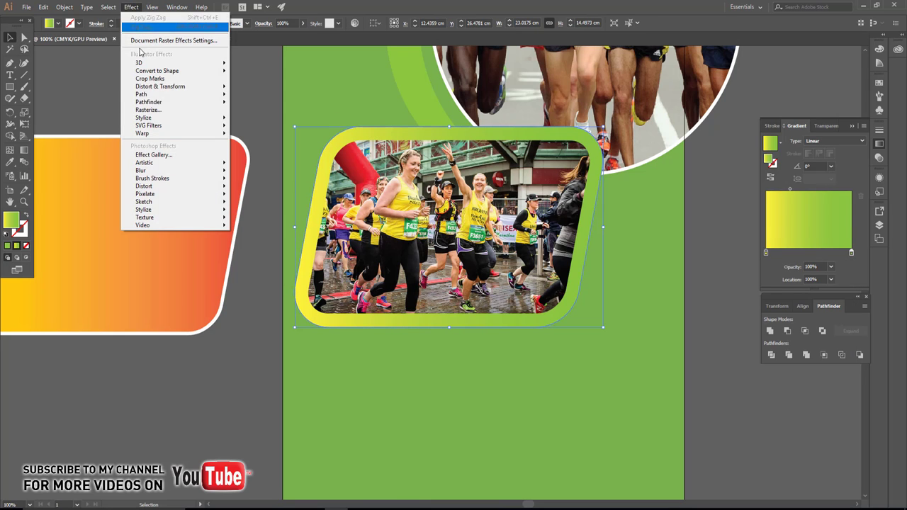
pyautogui.click(262, 119)
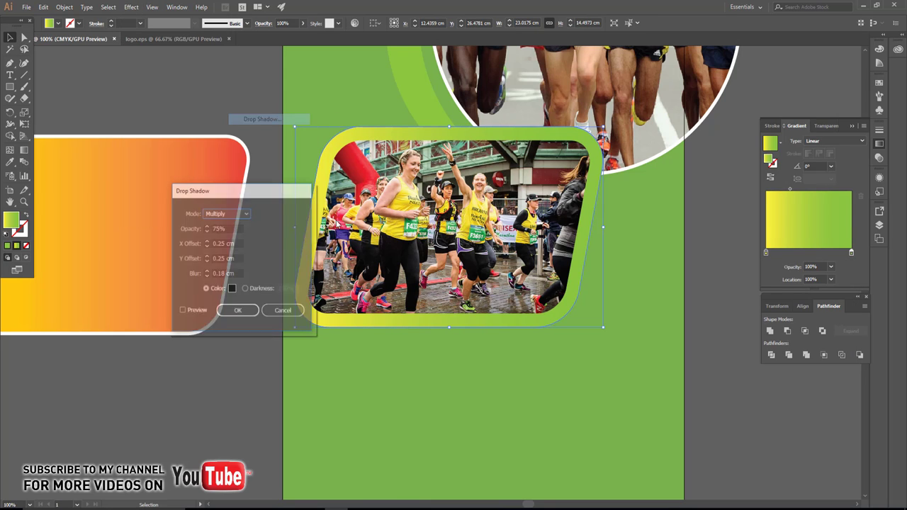
pyautogui.click(188, 312)
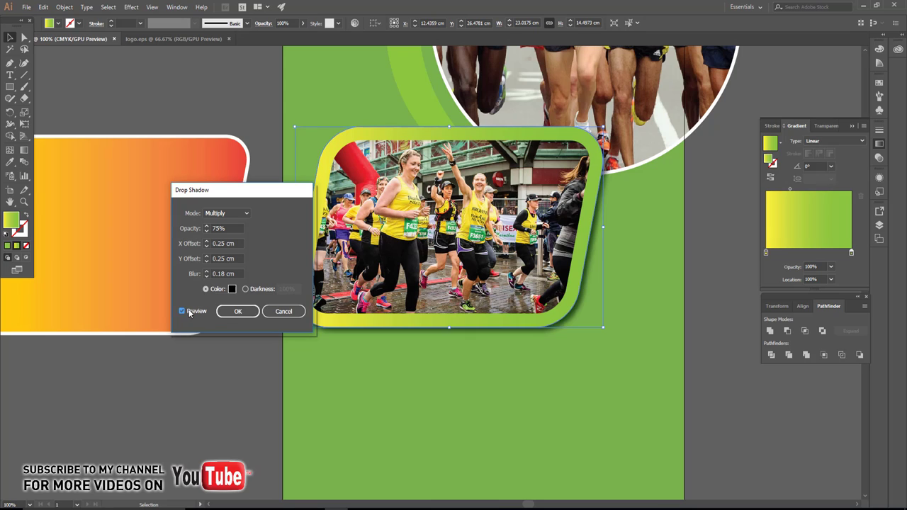
pyautogui.click(237, 312)
# Delete the spare orange gradient shape from the pasteboard
pyautogui.hscroll(-3, 263, 329)
pyautogui.click(218, 336)
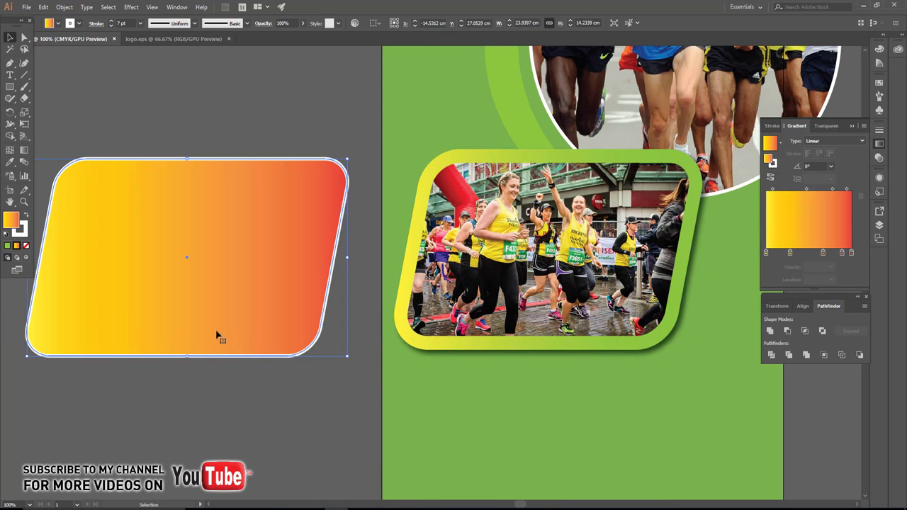
pyautogui.press('Delete')
pyautogui.hscroll(2, 237, 350)
pyautogui.hscroll(3, 237, 350)
# Give the circular clipped photo a drop shadow with a −0.25 cm horizontal offset
pyautogui.hotkey('ctrl', '-')
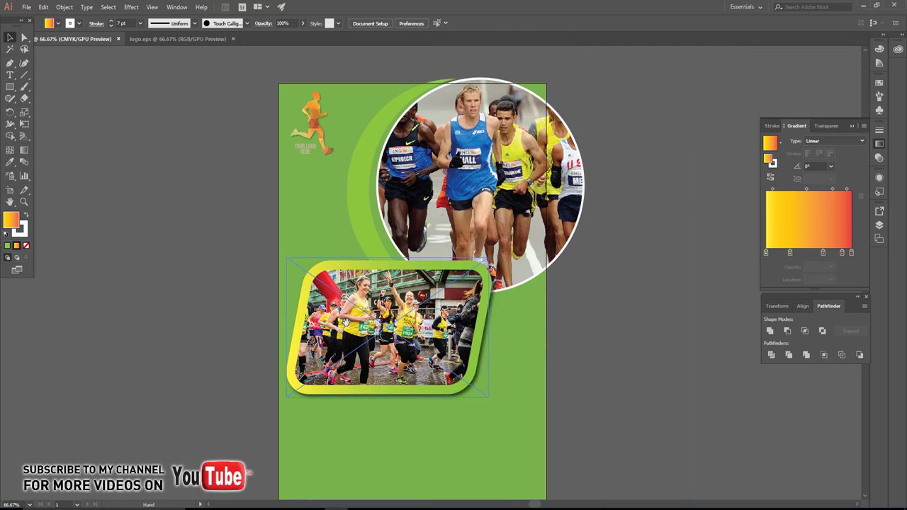
pyautogui.hotkey('ctrl', '+')
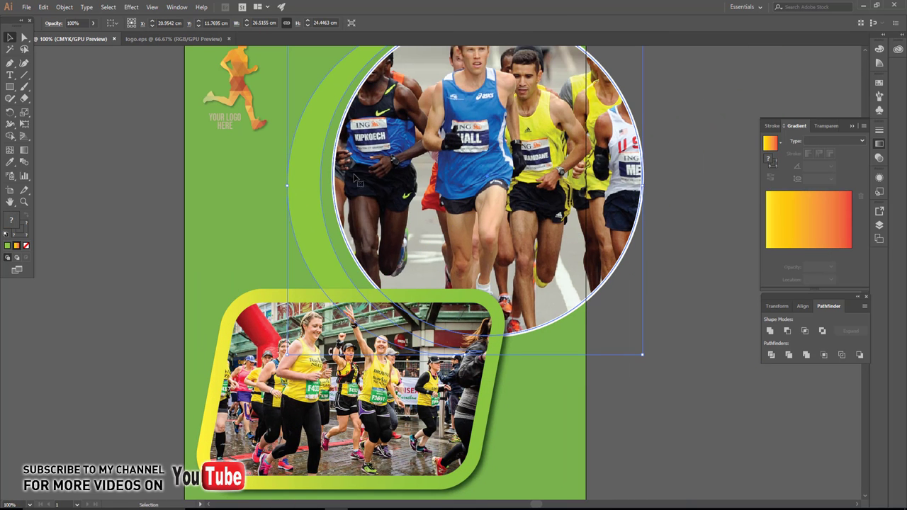
pyautogui.rightClick(356, 179)
pyautogui.click(383, 268)
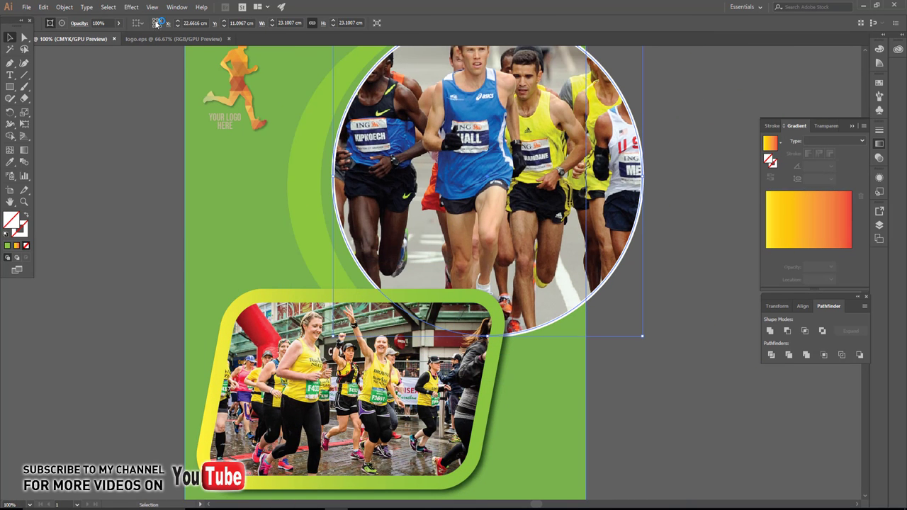
pyautogui.click(131, 7)
pyautogui.moveTo(144, 117)
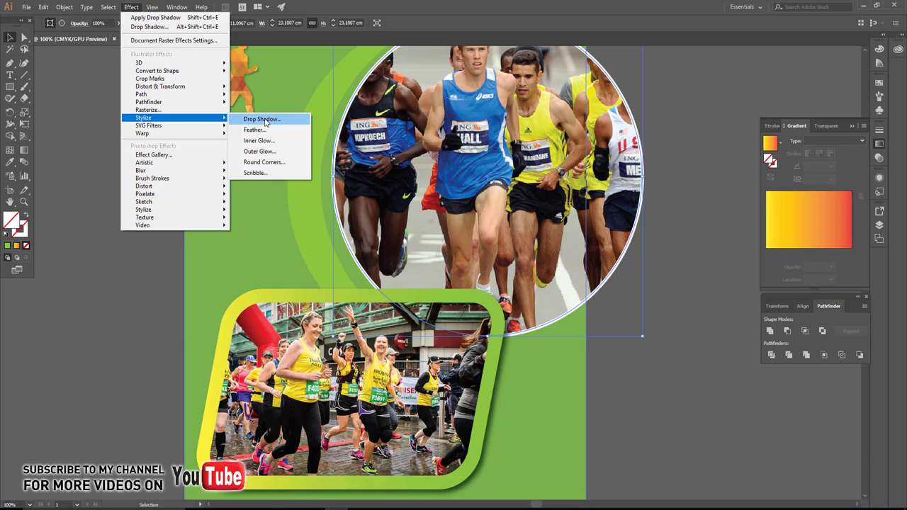
pyautogui.click(262, 119)
pyautogui.click(214, 243)
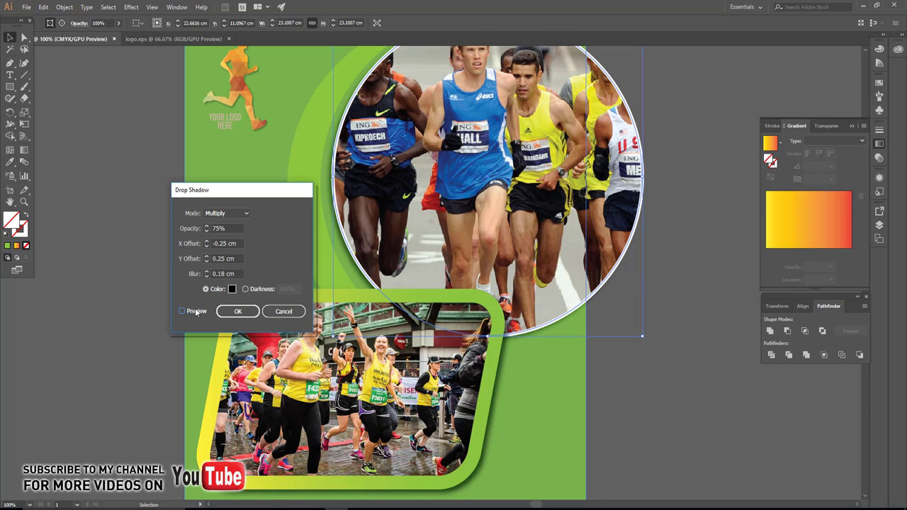
pyautogui.click(237, 311)
pyautogui.scroll(3, 619, 377)
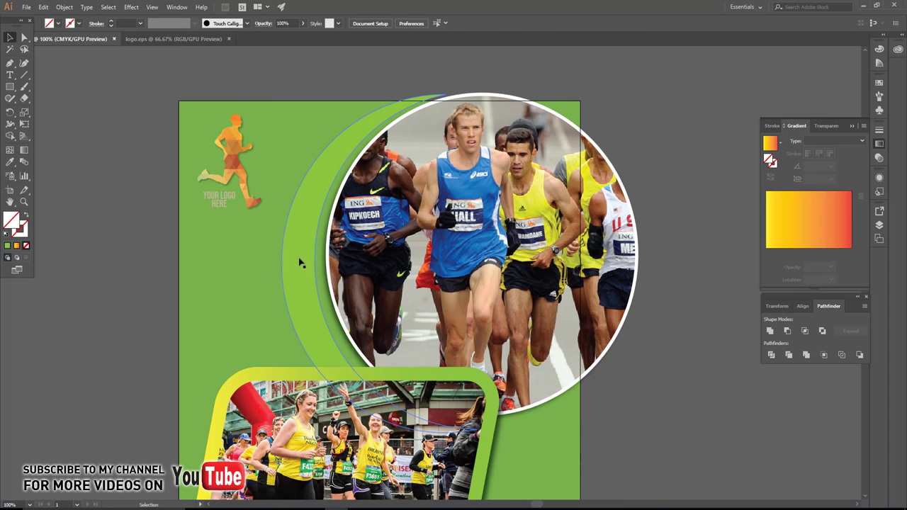
# Add a drop shadow to the light-green arc and group it with the circle photo
pyautogui.click(300, 259)
pyautogui.click(131, 7)
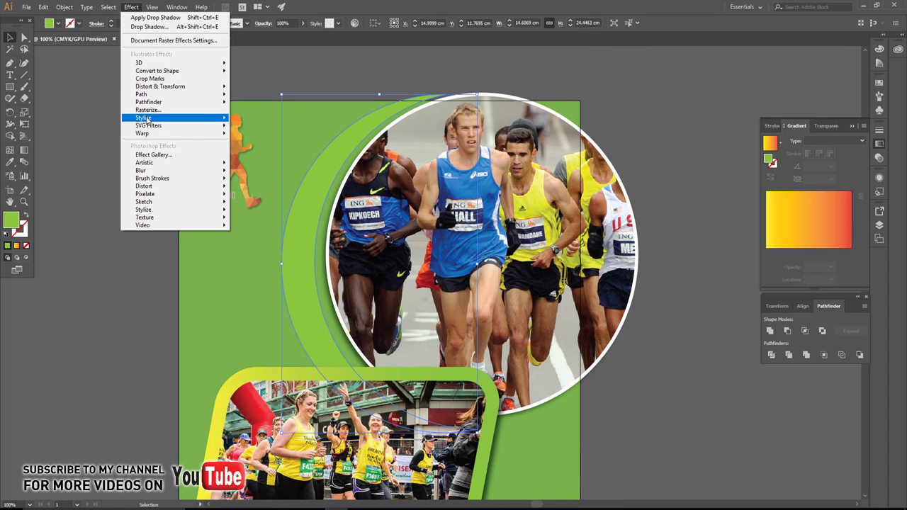
pyautogui.moveTo(144, 118)
pyautogui.click(301, 118)
pyautogui.click(227, 306)
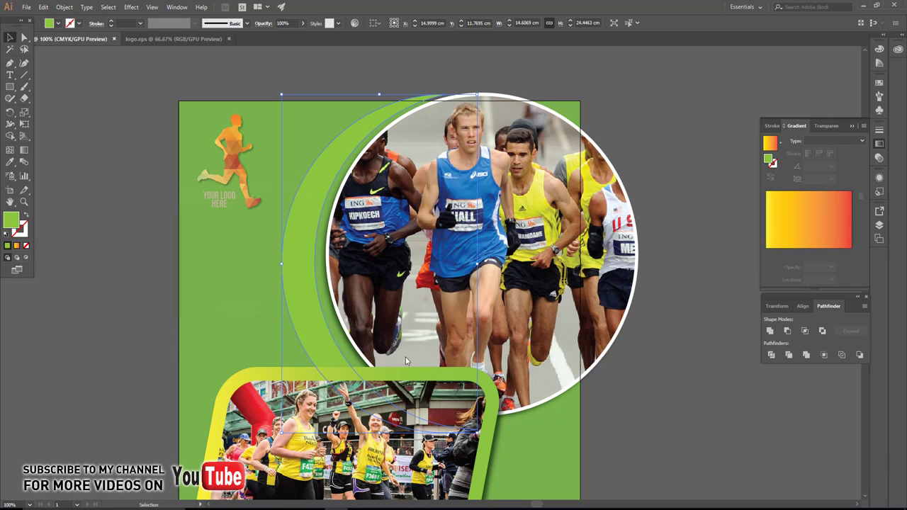
pyautogui.keyDown('shift'); pyautogui.click(395, 246); pyautogui.keyUp('shift')
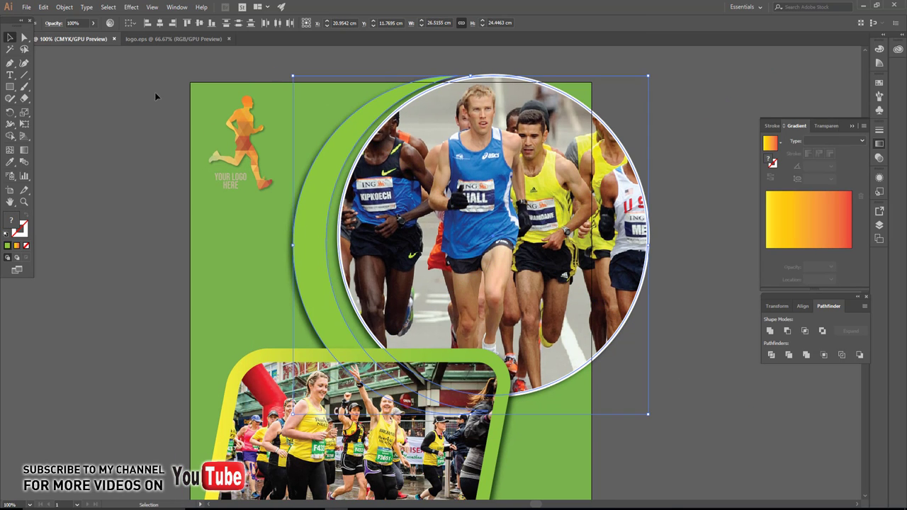
pyautogui.click(65, 8)
# Make the YOUR LOGO HERE text white
pyautogui.click(71, 42)
pyautogui.click(112, 203)
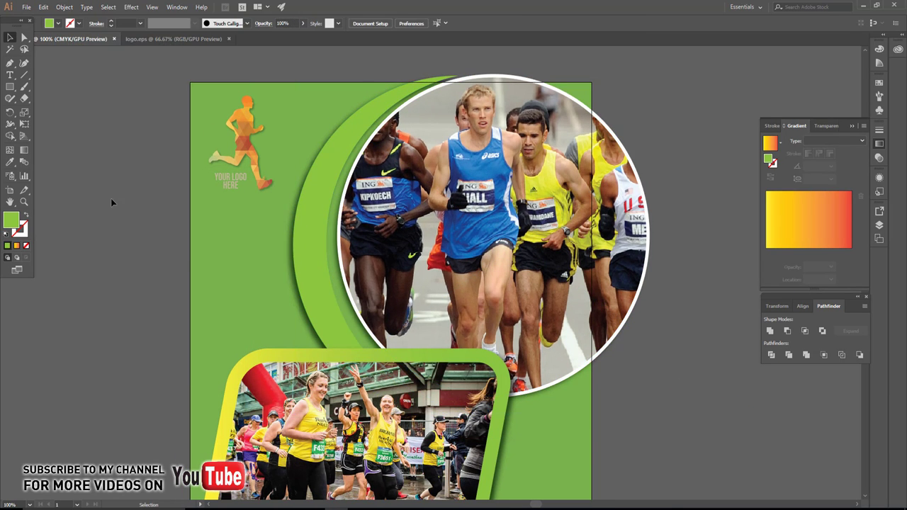
pyautogui.moveTo(203, 202); pyautogui.dragTo(244, 192)
pyautogui.click(272, 170)
pyautogui.click(58, 24)
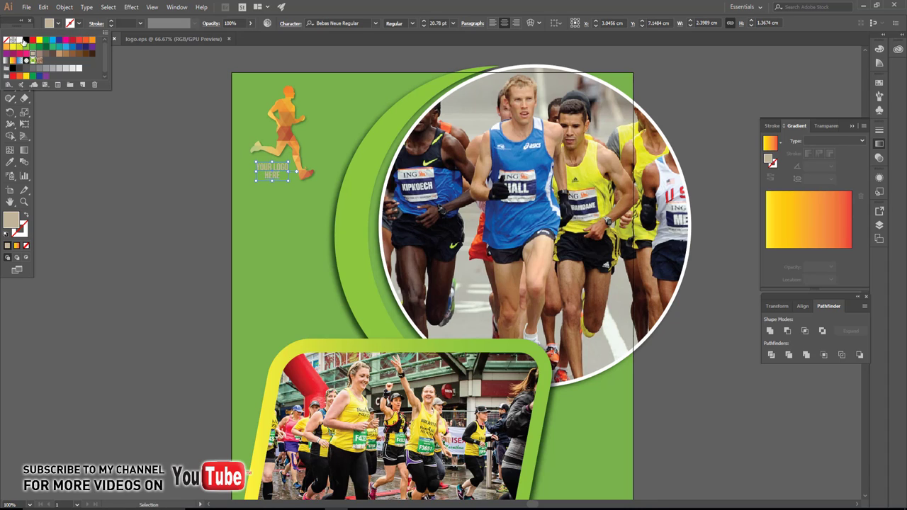
pyautogui.click(19, 40)
pyautogui.click(289, 183)
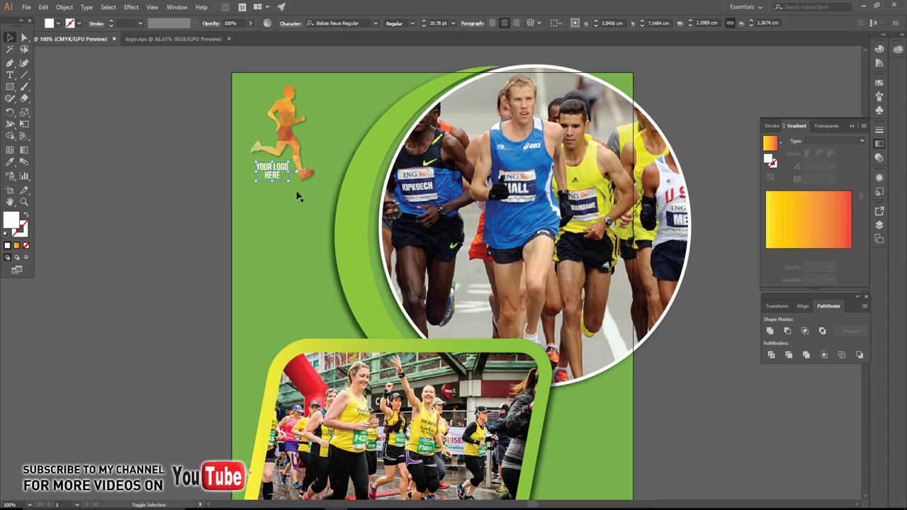
# Enlarge the running-figure logo and close the logo.eps document
pyautogui.moveTo(234, 83)
pyautogui.mouseDown()
pyautogui.moveTo(327, 186)
pyautogui.moveTo(327, 200)
pyautogui.mouseUp()
pyautogui.click(209, 85)
pyautogui.click(229, 38)
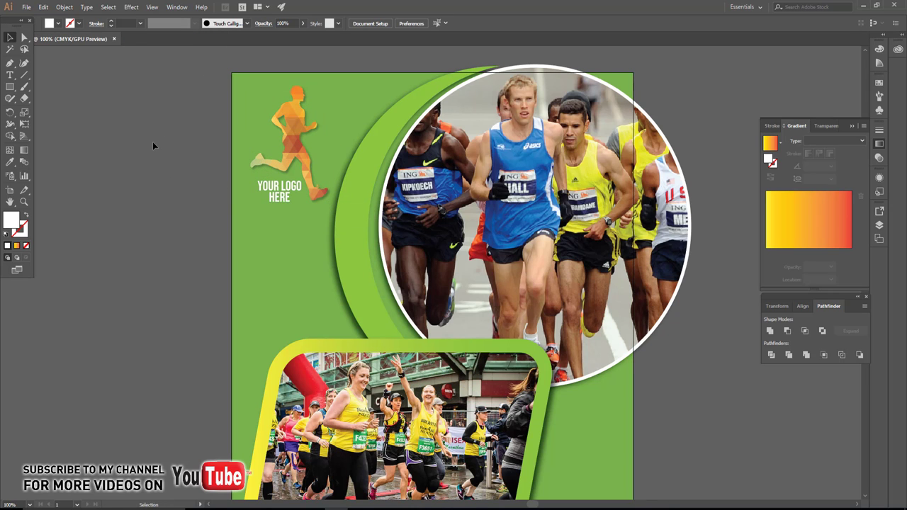
pyautogui.scroll(-5, 177, 168)
pyautogui.click(306, 192)
pyautogui.scroll(-1, 307, 191)
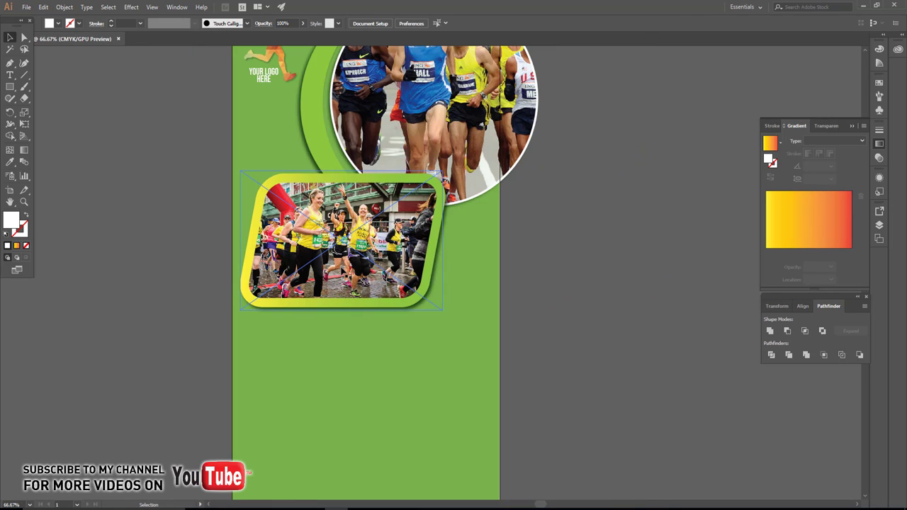
# Copy the logo text below the bottom photo, retype it as MARATHON FUND RAISER, and enlarge it
pyautogui.click(460, 279)
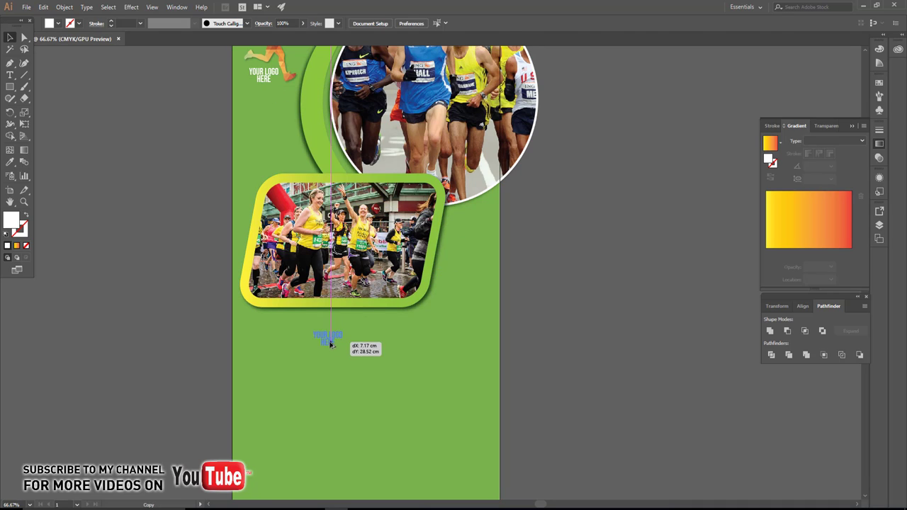
pyautogui.moveTo(268, 81); pyautogui.dragTo(339, 339)
pyautogui.doubleClick(338, 338)
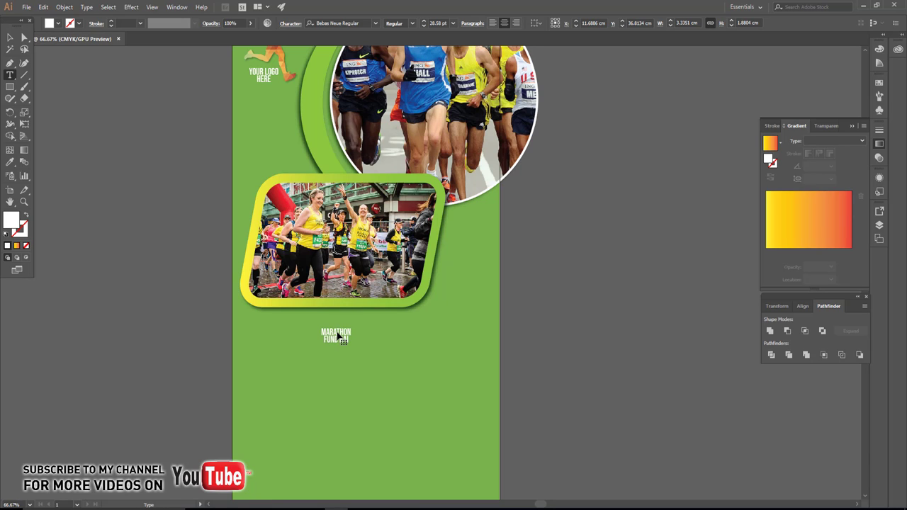
pyautogui.click(11, 38)
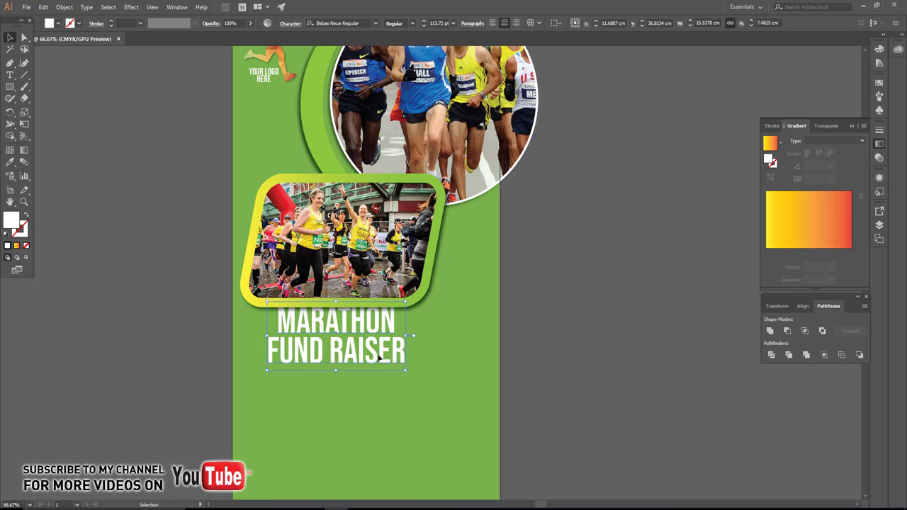
pyautogui.moveTo(354, 345); pyautogui.dragTo(424, 385)
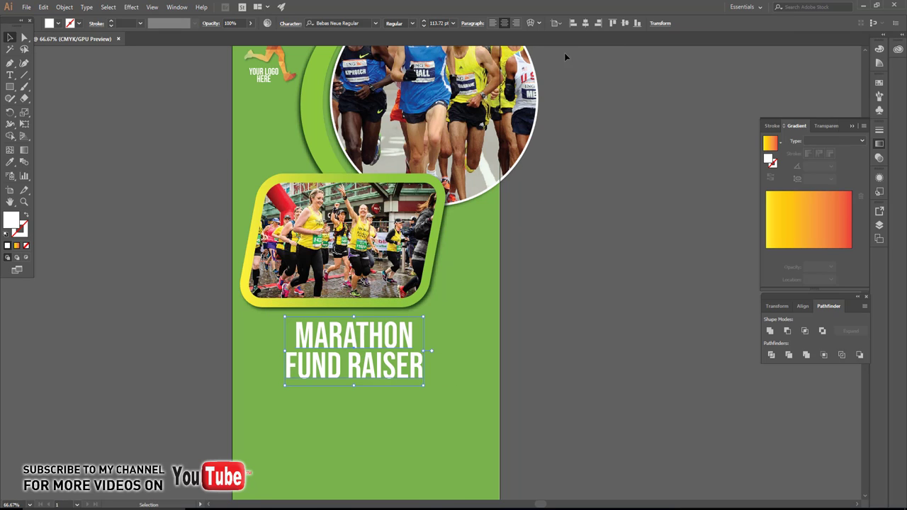
# Make the word MARATHON yellow at 134 pt
pyautogui.click(583, 151)
pyautogui.moveTo(535, 303); pyautogui.dragTo(562, 236)
pyautogui.press('t')
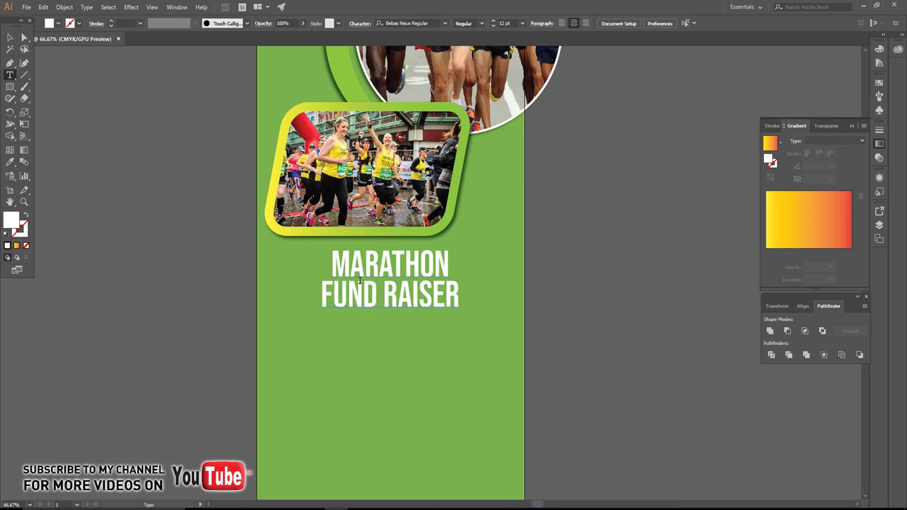
pyautogui.doubleClick(377, 268)
pyautogui.click(58, 23)
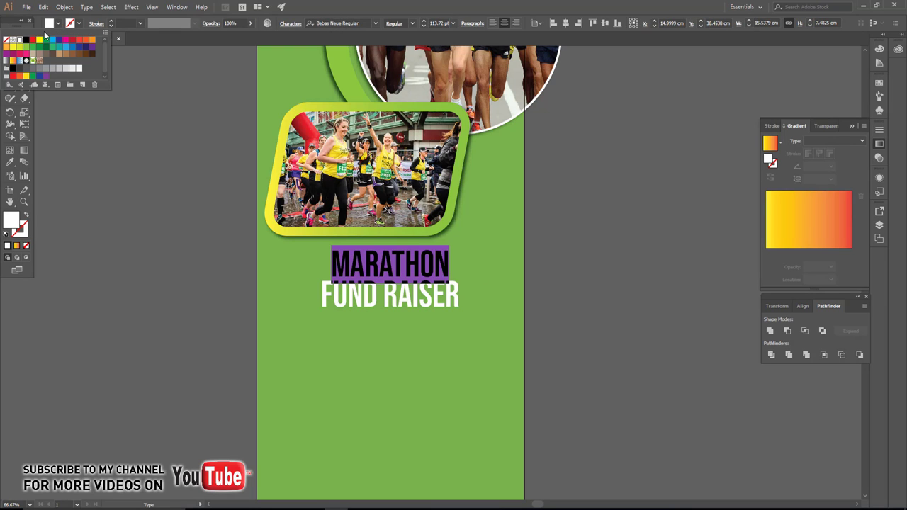
pyautogui.click(39, 44)
pyautogui.click(424, 24)
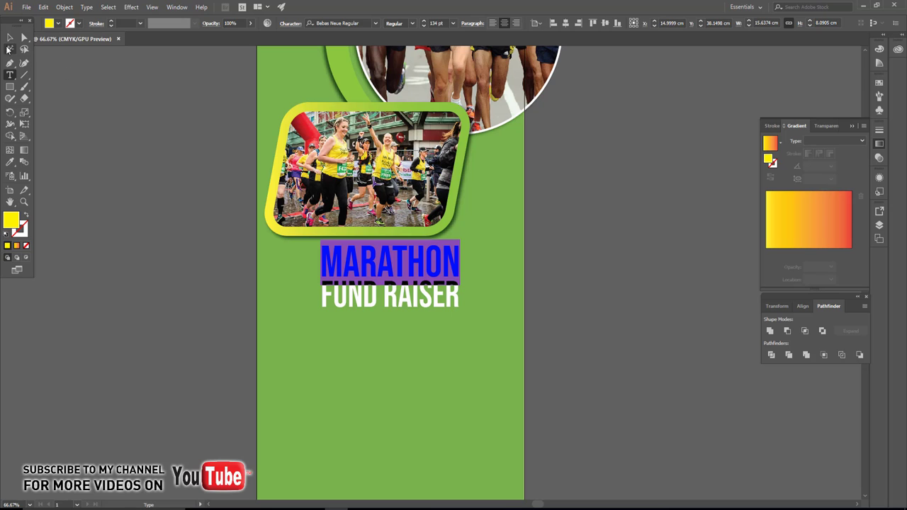
pyautogui.click(8, 48)
# Place a duplicate of the headline just below the original
pyautogui.click(411, 304)
pyautogui.click(554, 384)
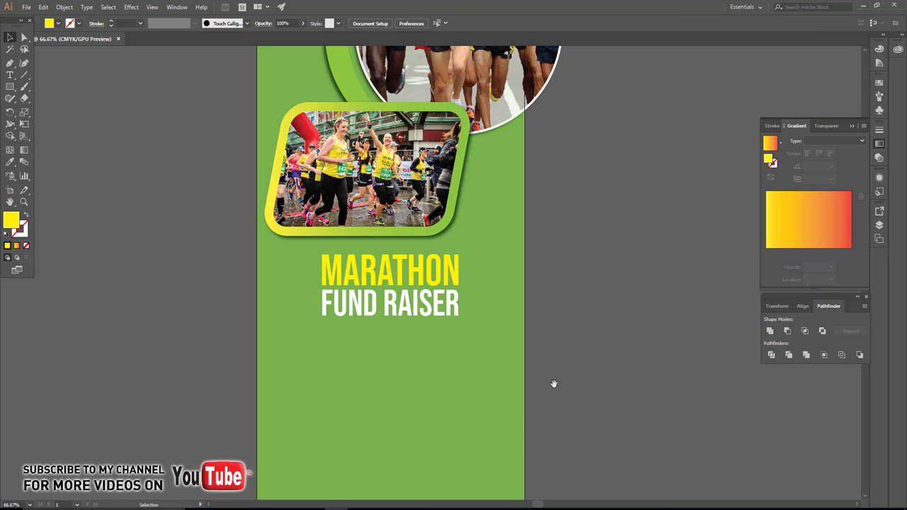
pyautogui.scroll(-2, 554, 384)
pyautogui.scroll(1, 480, 360)
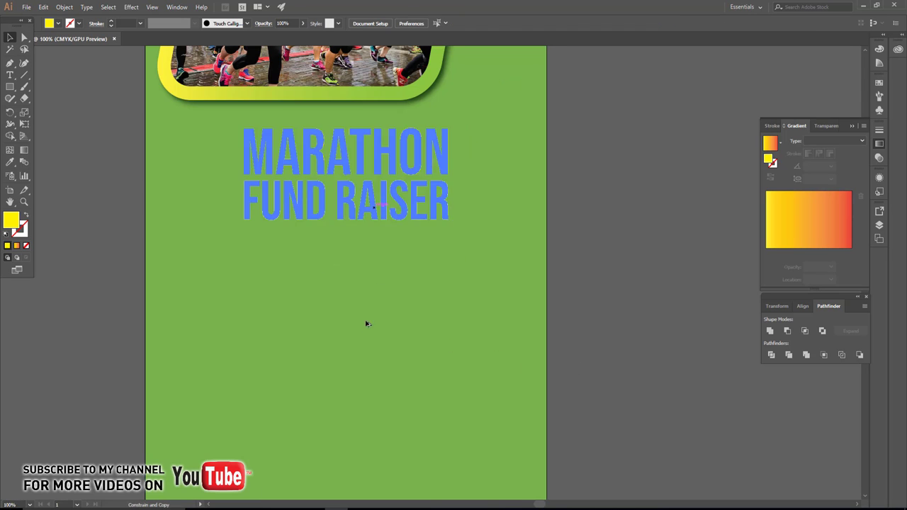
pyautogui.moveTo(367, 324); pyautogui.dragTo(369, 323)
# Replace all the text in the copied headline with RUN
pyautogui.click(354, 286)
pyautogui.hotkey('ctrl', 'a')
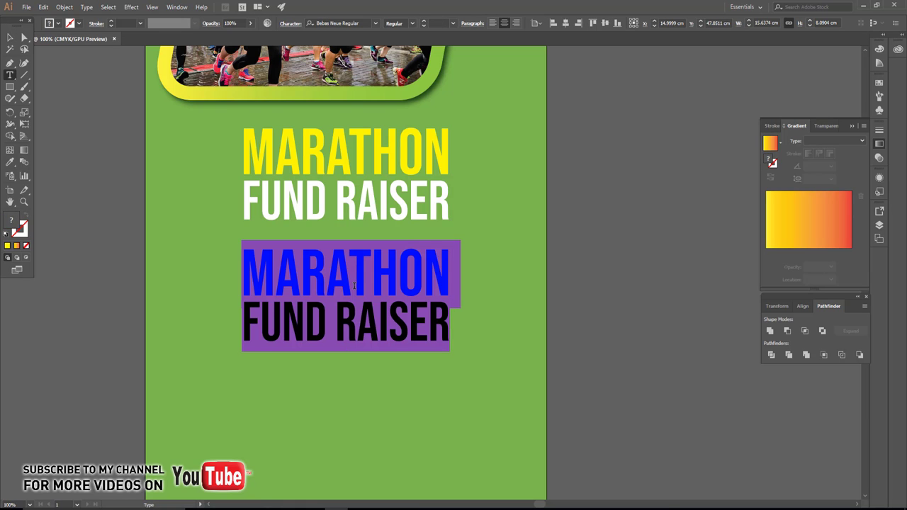
pyautogui.write('RUN')
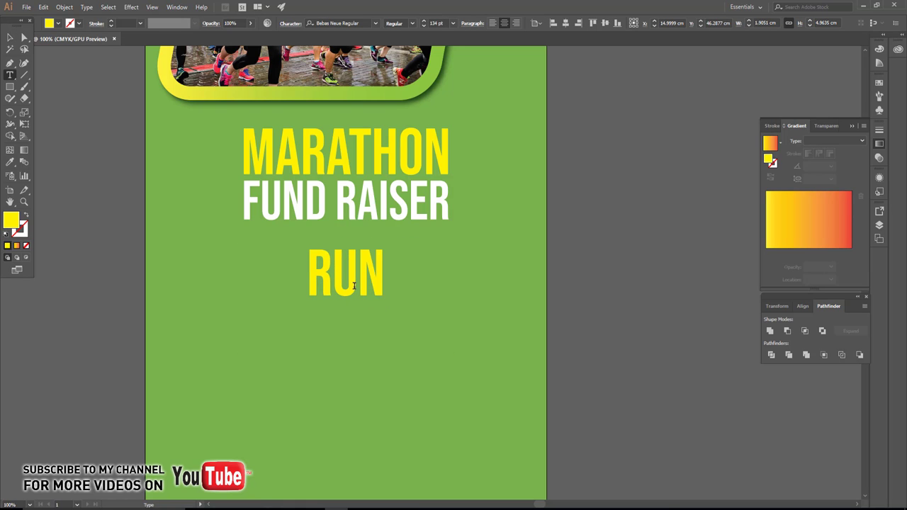
pyautogui.click(11, 38)
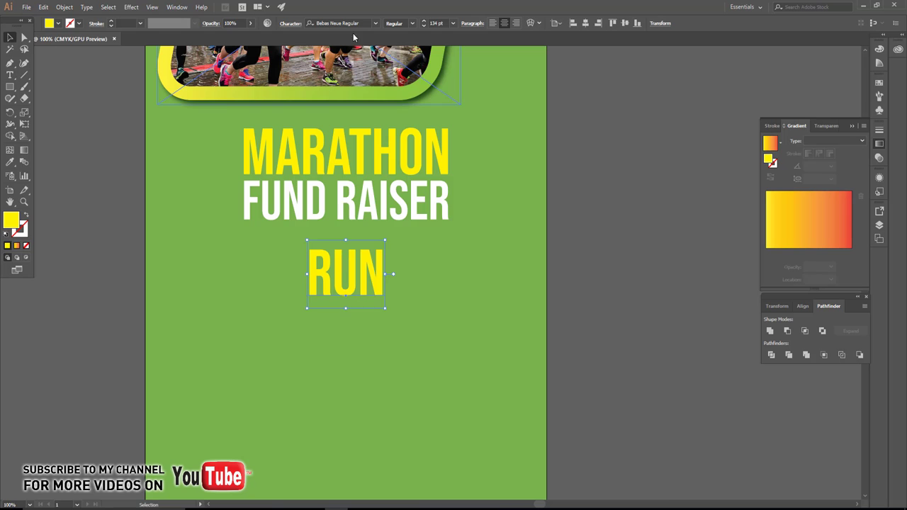
# Try the Biko font, undo it, and shrink RUN to sit just below FUND RAISER
pyautogui.click(375, 24)
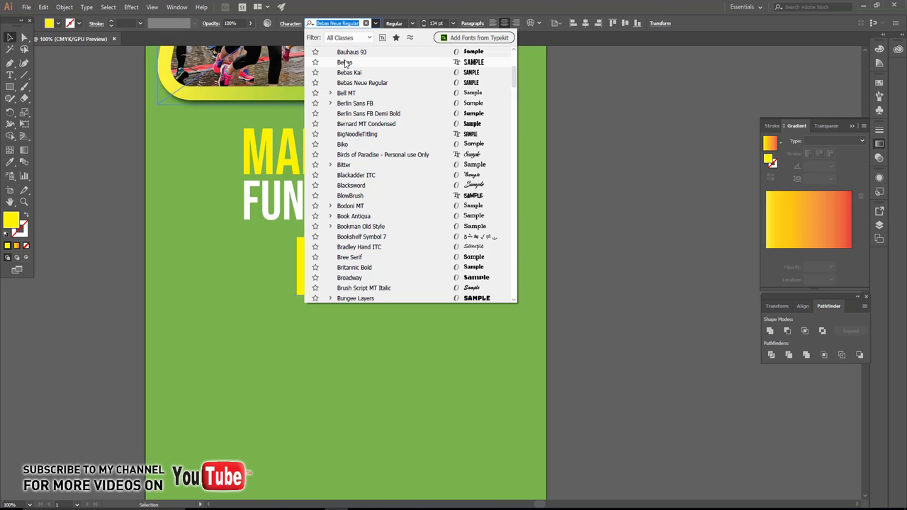
pyautogui.click(343, 144)
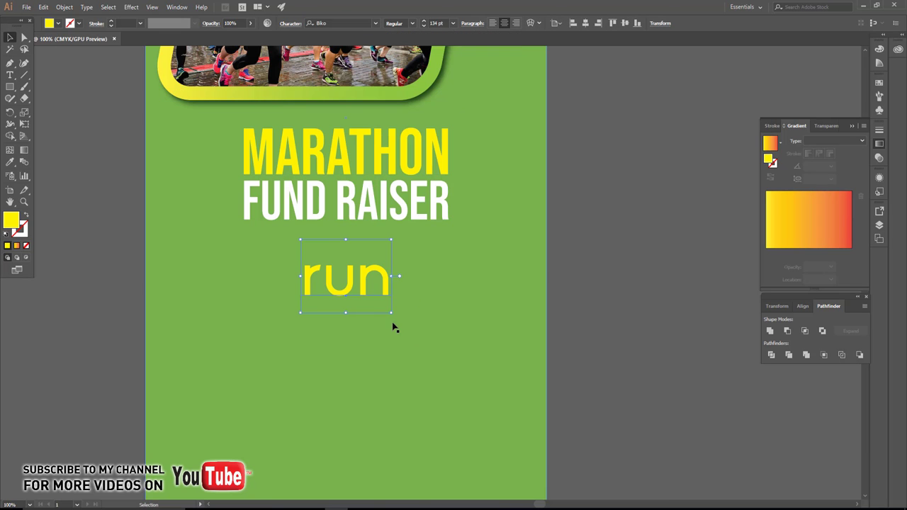
pyautogui.hotkey('ctrl', 'z')
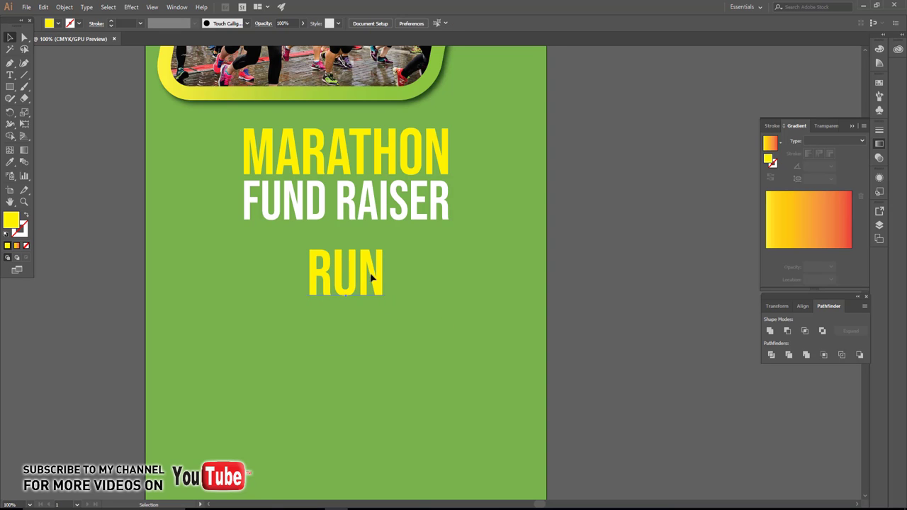
pyautogui.moveTo(382, 305); pyautogui.dragTo(380, 281)
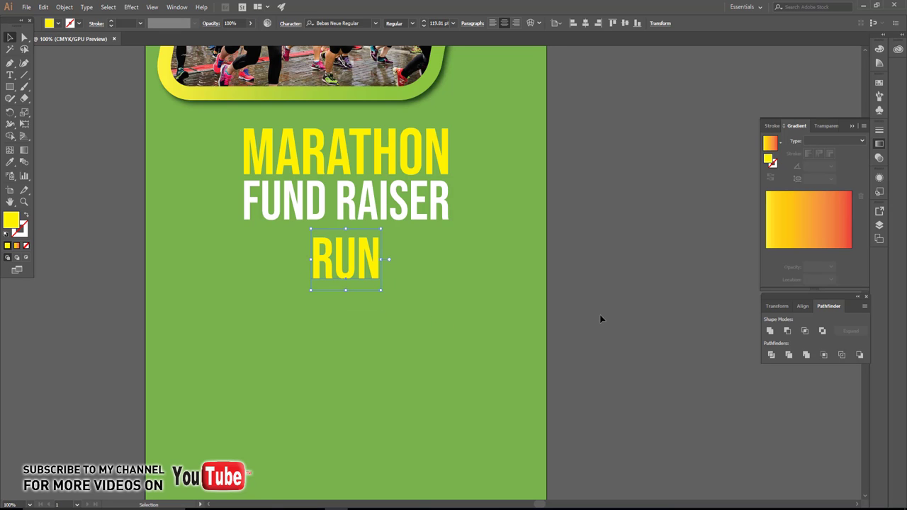
pyautogui.click(95, 153)
# Draw a thin yellow bar centred under FUND RAISER
pyautogui.scroll(1, 365, 242)
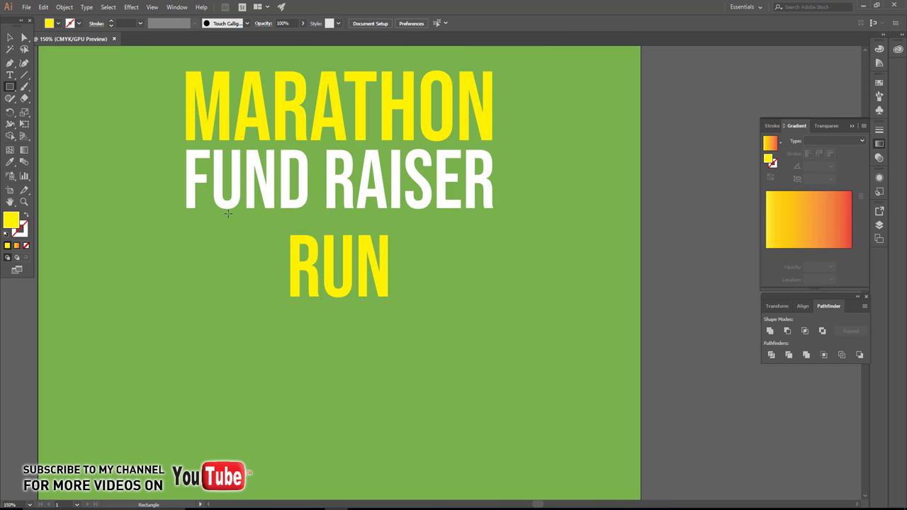
pyautogui.moveTo(236, 219); pyautogui.dragTo(430, 225)
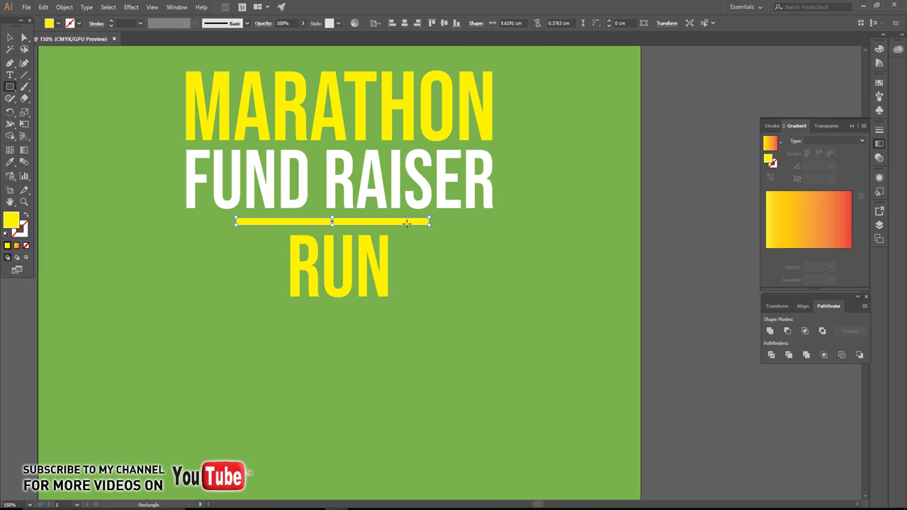
pyautogui.click(10, 37)
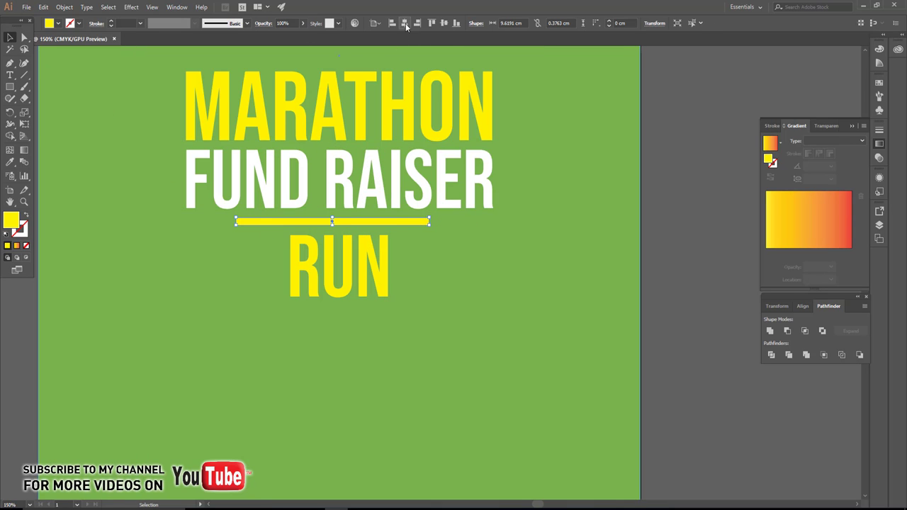
pyautogui.hotkey('shift', 'Right')
# Paste a copy of the bar behind it, lengthen the copy to the right, and thin the bar
pyautogui.click(43, 7)
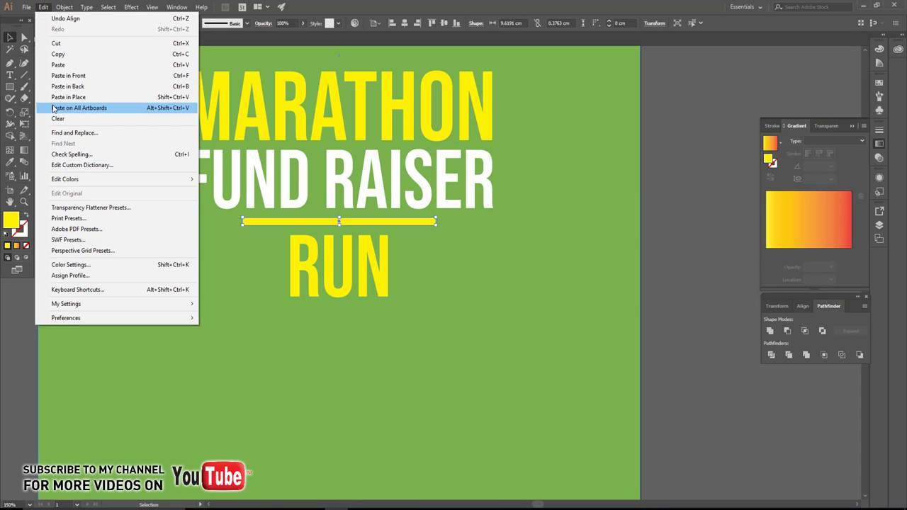
pyautogui.click(63, 56)
pyautogui.click(44, 7)
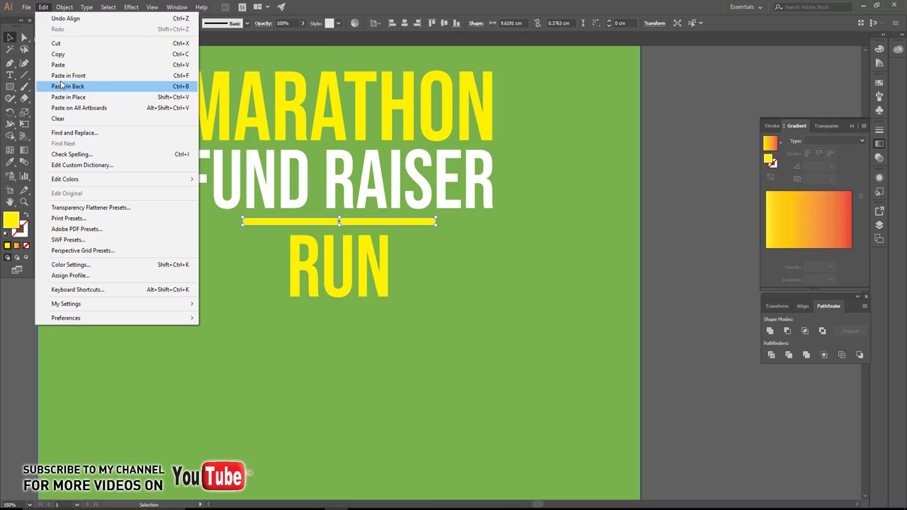
pyautogui.click(61, 86)
pyautogui.scroll(1, 436, 222)
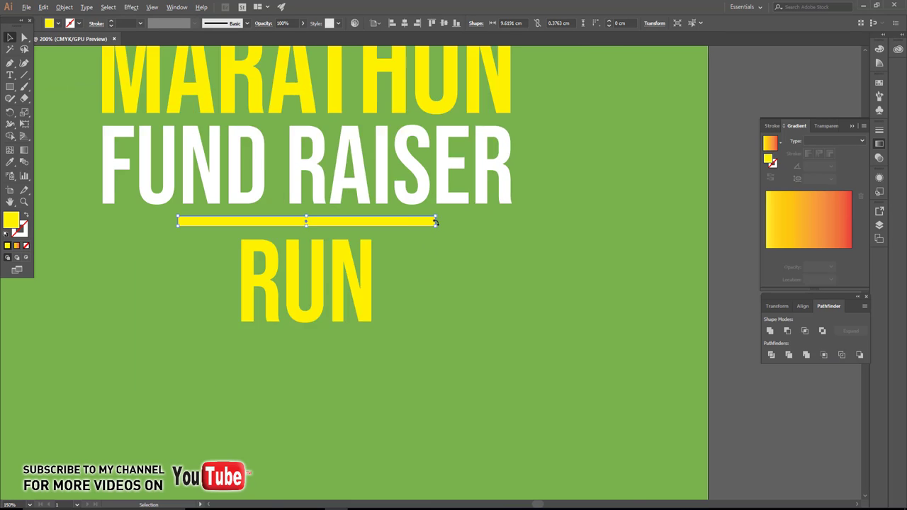
pyautogui.scroll(1, 436, 222)
pyautogui.moveTo(436, 222); pyautogui.dragTo(573, 221)
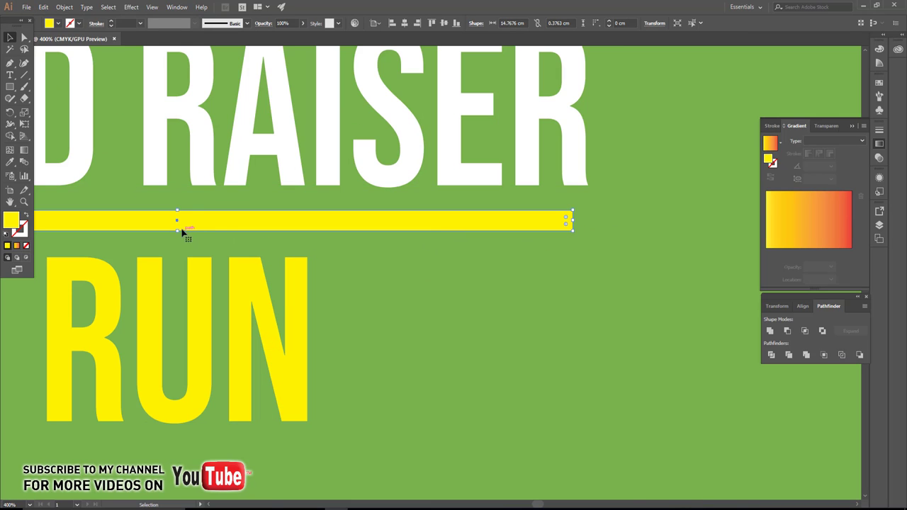
pyautogui.moveTo(181, 230); pyautogui.dragTo(178, 224)
# Fill the thin bar white and zoom out to 100%
pyautogui.scroll(-1, 292, 249)
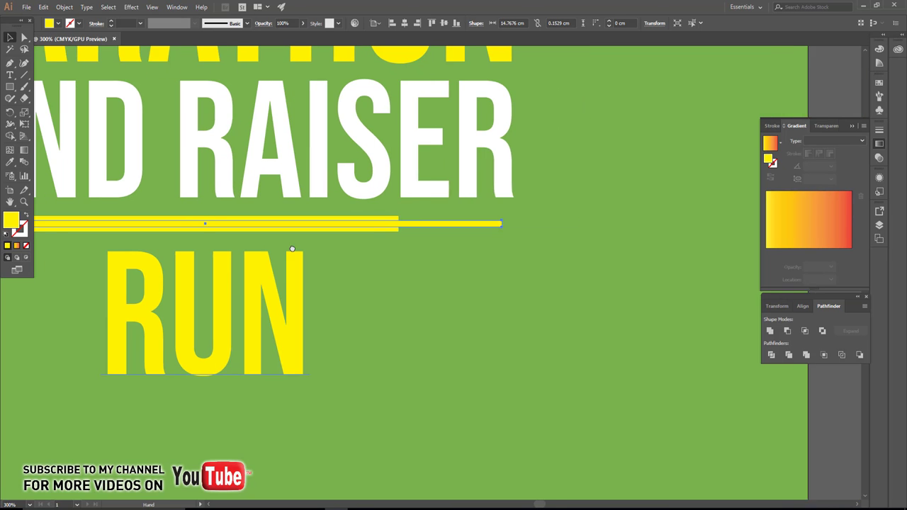
pyautogui.moveTo(292, 249); pyautogui.dragTo(310, 248)
pyautogui.click(58, 24)
pyautogui.click(64, 68)
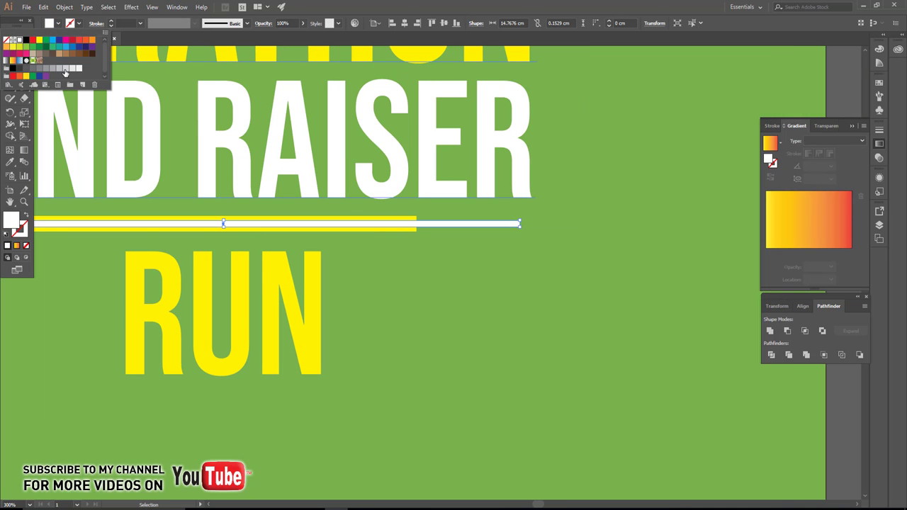
pyautogui.click(64, 71)
pyautogui.press('a')
pyautogui.hotkey('ctrl', '1')
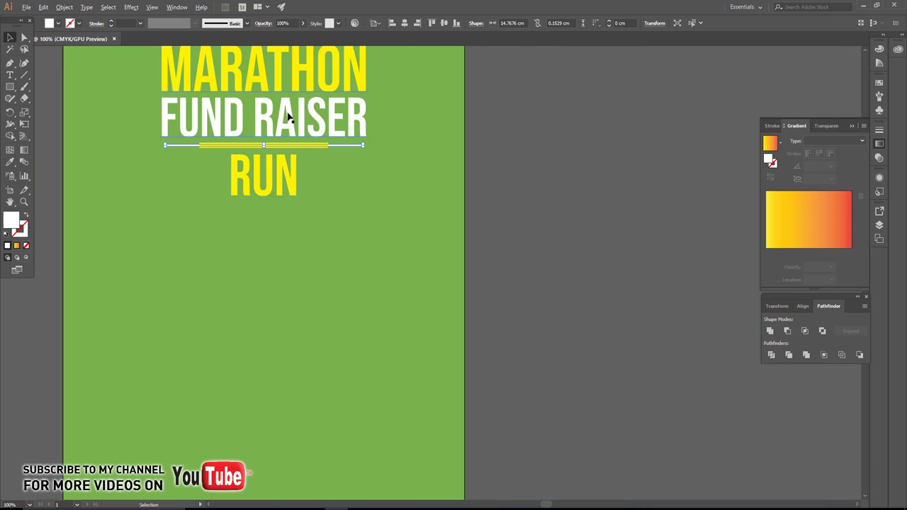
pyautogui.click(530, 295)
# Copy the gradient photo frame below the headline and shrink the copy
pyautogui.moveTo(550, 328); pyautogui.dragTo(579, 328)
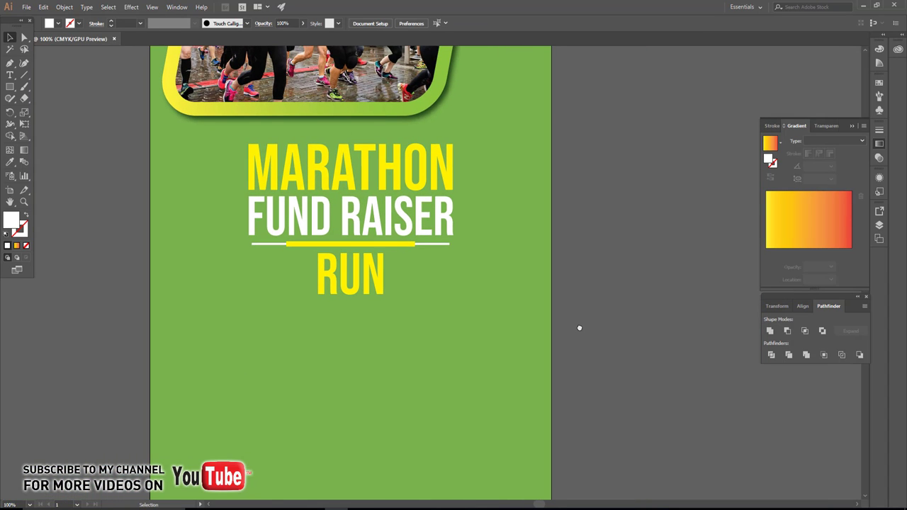
pyautogui.moveTo(262, 122)
pyautogui.mouseDown()
pyautogui.moveTo(293, 158)
pyautogui.moveTo(330, 163)
pyautogui.mouseUp()
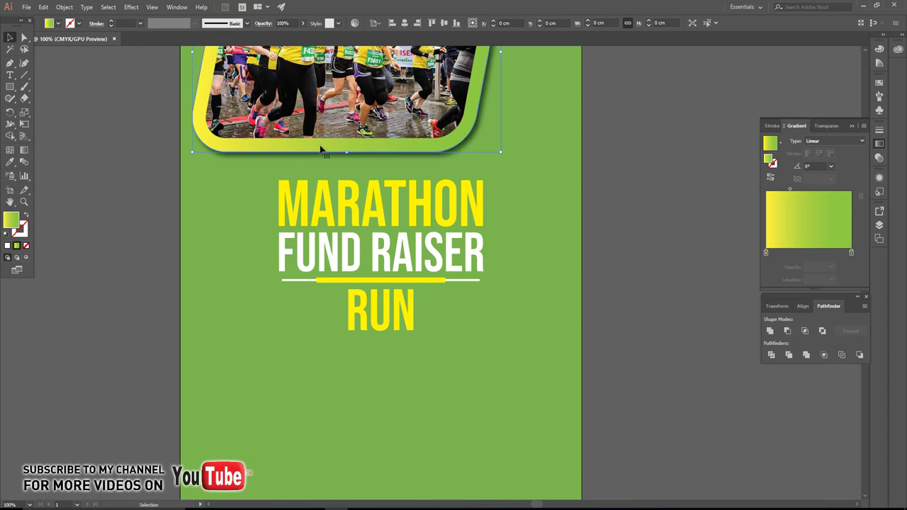
pyautogui.moveTo(330, 198); pyautogui.dragTo(336, 470)
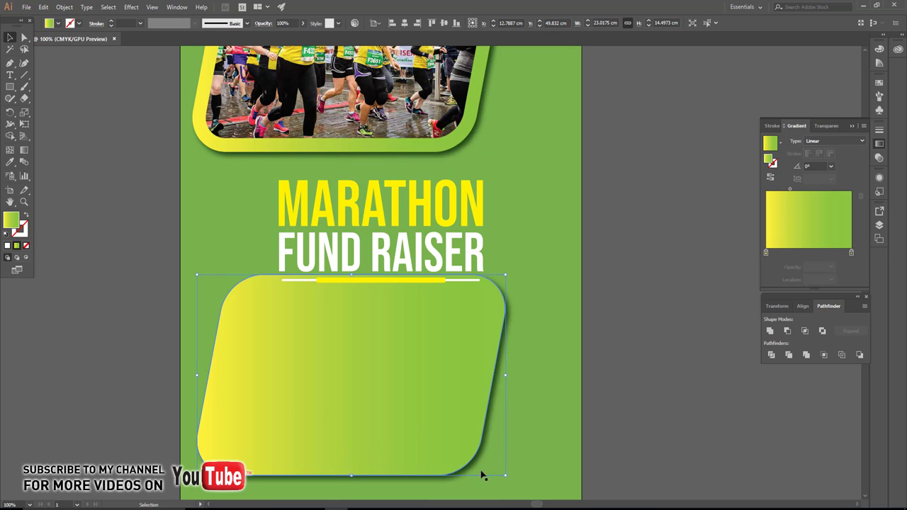
pyautogui.hotkey('ctrl', 'z')
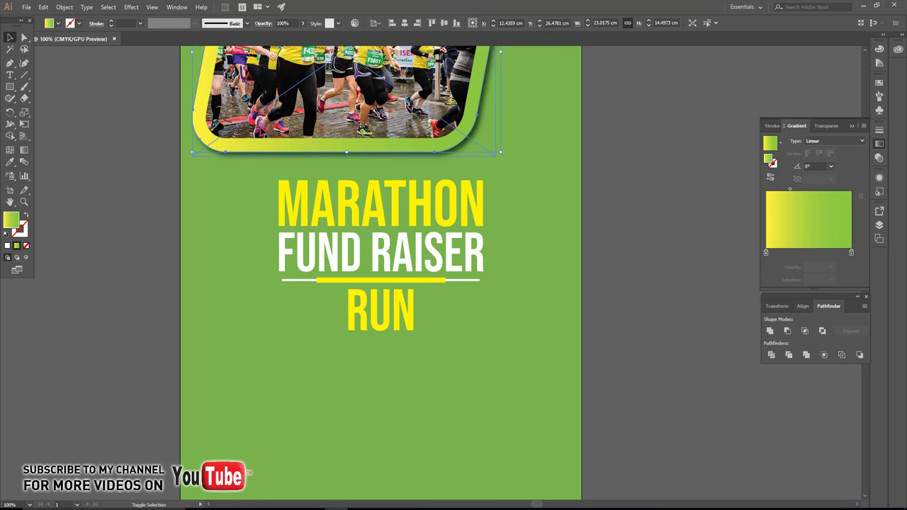
pyautogui.moveTo(348, 145); pyautogui.dragTo(369, 392)
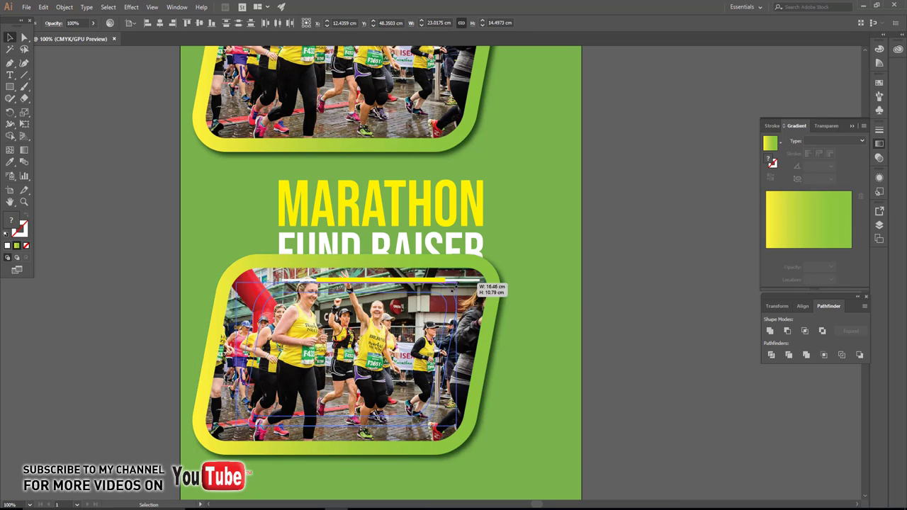
pyautogui.moveTo(498, 263)
pyautogui.mouseDown()
pyautogui.moveTo(368, 336)
pyautogui.moveTo(345, 333)
pyautogui.mouseUp()
pyautogui.moveTo(380, 412)
pyautogui.mouseDown()
pyautogui.moveTo(374, 346)
pyautogui.moveTo(348, 374)
pyautogui.mouseUp()
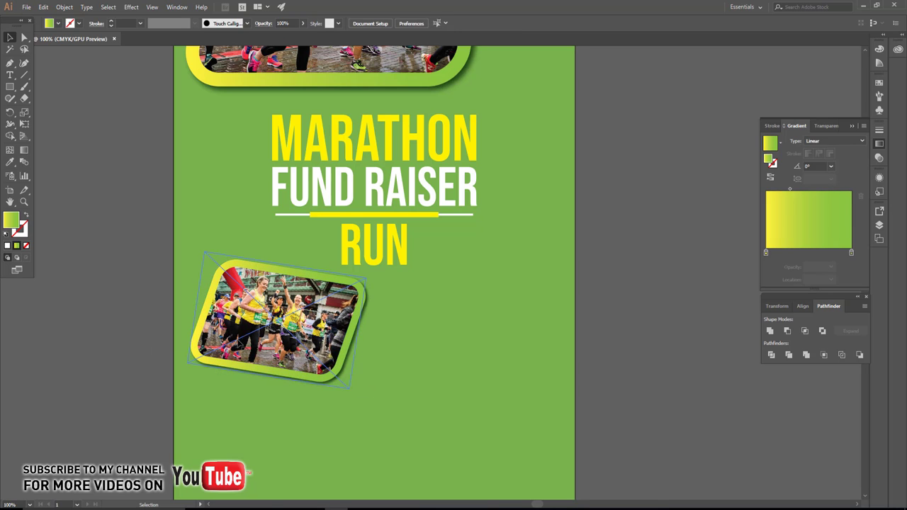
# Release the small frame's clipping mask and delete its photo
pyautogui.rightClick(251, 334)
pyautogui.click(298, 415)
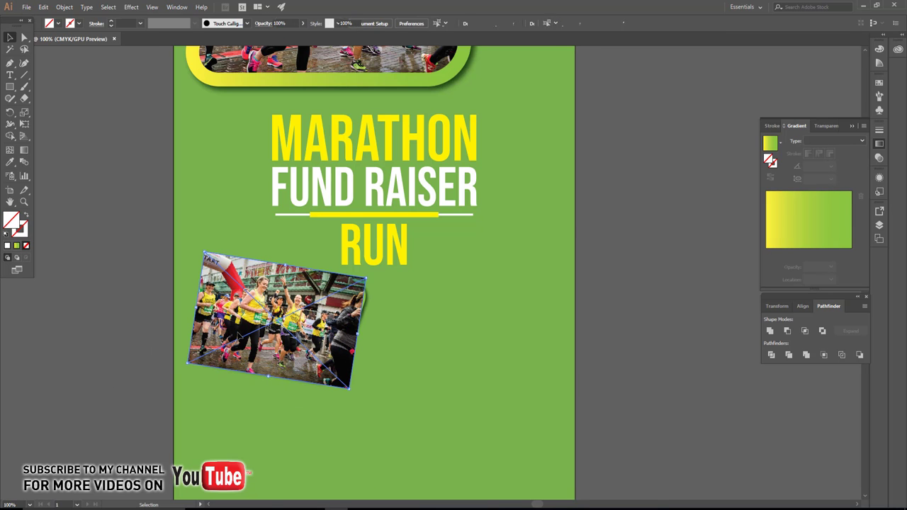
pyautogui.click(236, 335)
pyautogui.press('Delete')
pyautogui.click(203, 331)
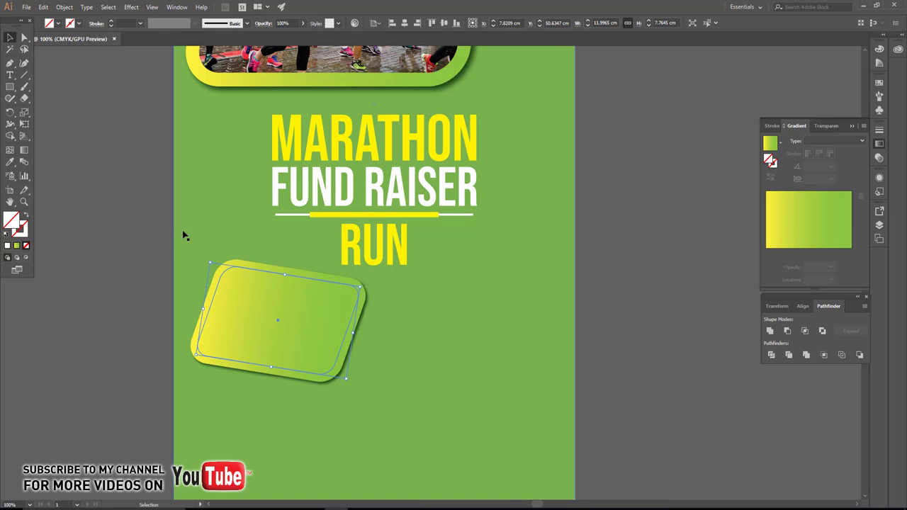
# Eyedrop the background green into the inner rectangle and copy RUN into the box
pyautogui.press('i')
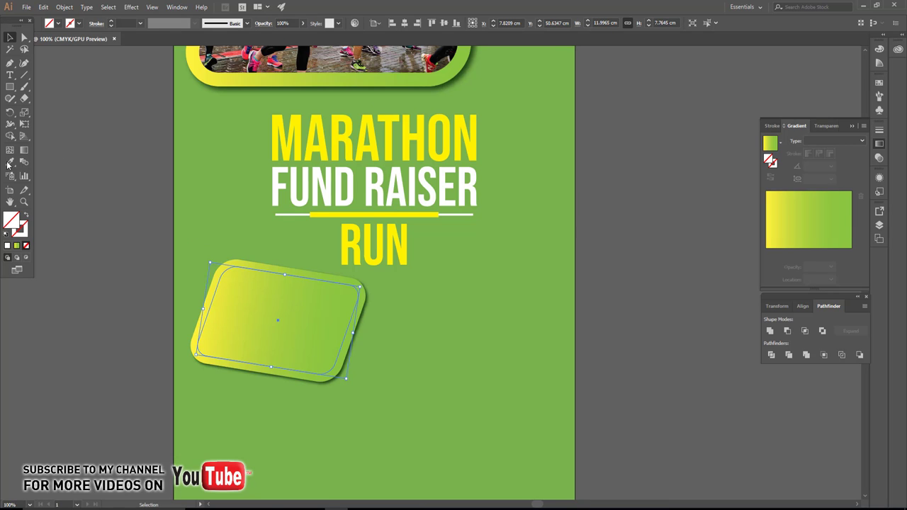
pyautogui.click(227, 172)
pyautogui.click(10, 37)
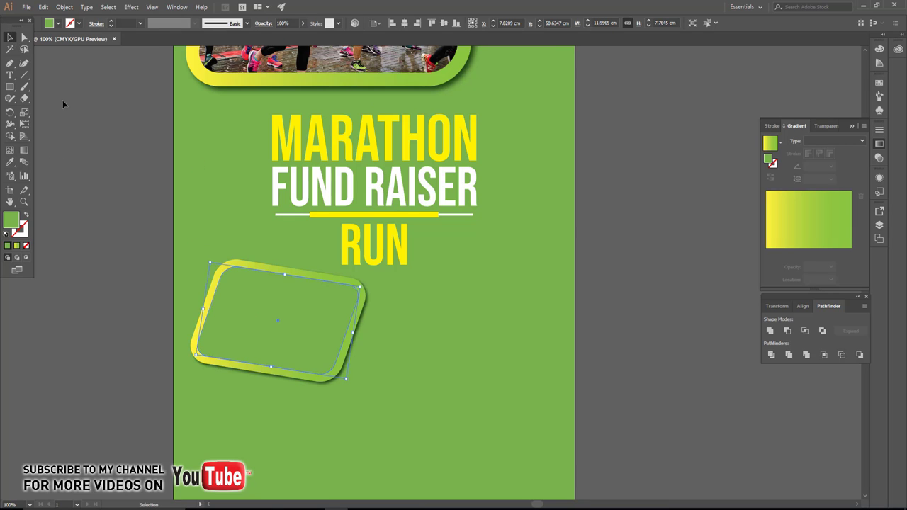
pyautogui.click(62, 100)
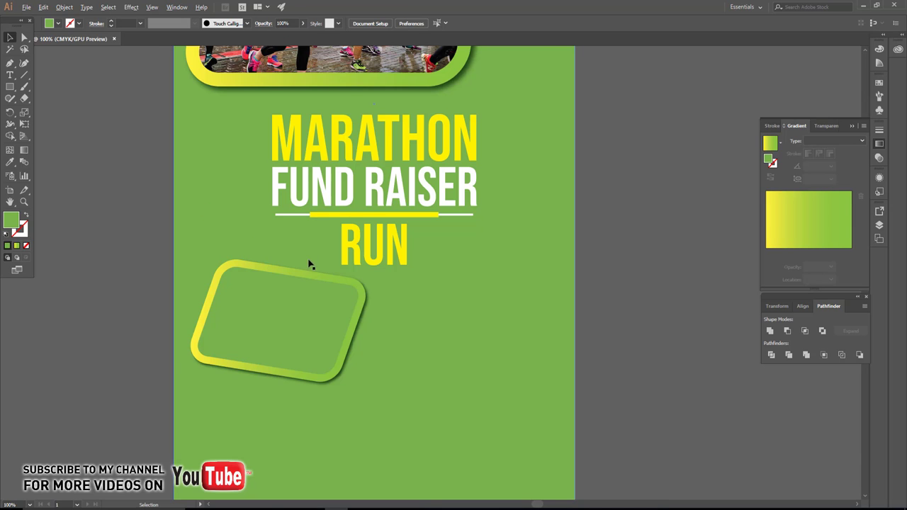
pyautogui.scroll(3, 310, 264)
pyautogui.moveTo(482, 223); pyautogui.dragTo(334, 319)
# Retype the copied RUN in the box as HELP TO REACH GOAL
pyautogui.press('t')
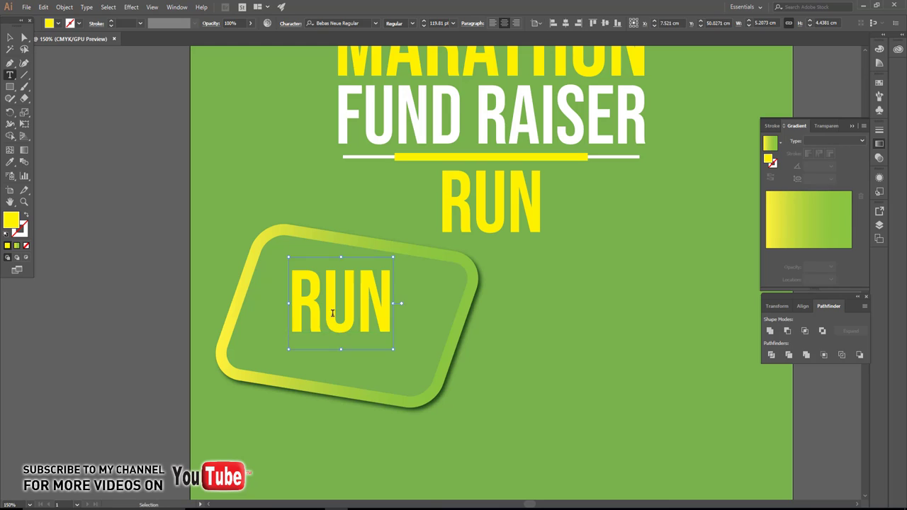
pyautogui.doubleClick(332, 313)
pyautogui.write('HE')
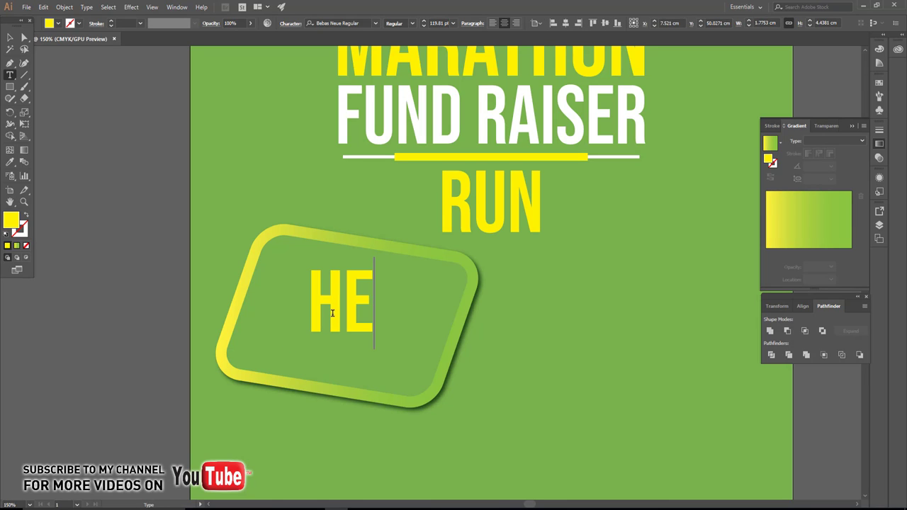
pyautogui.write('LF')
pyautogui.press('BackSpace')
pyautogui.write('P TO')
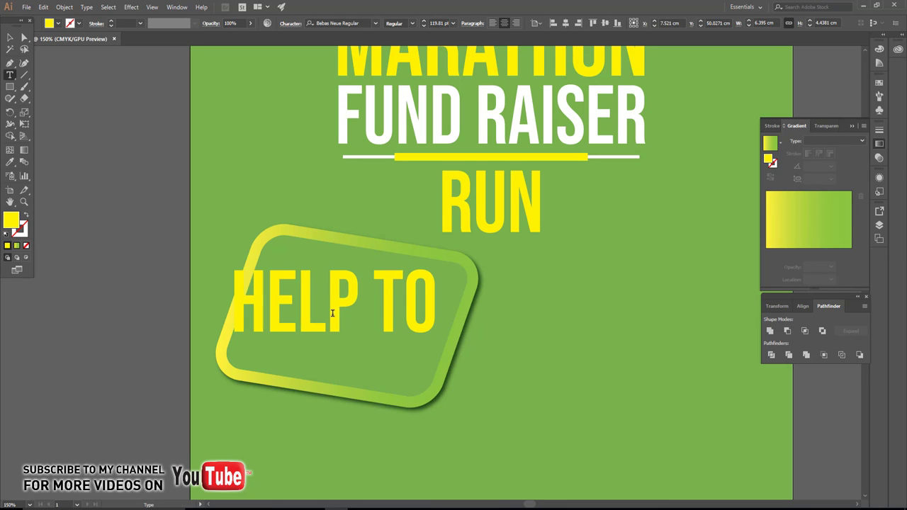
pyautogui.write(' REACH')
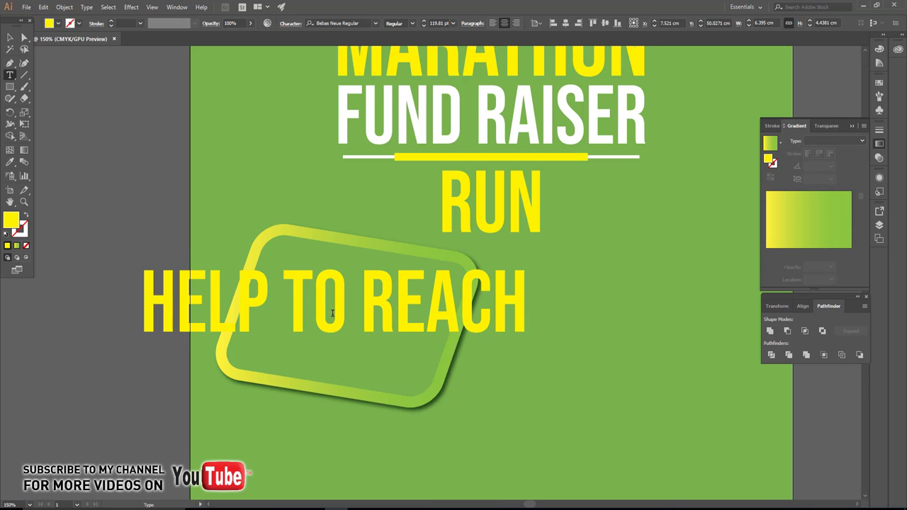
pyautogui.write(' GOAL')
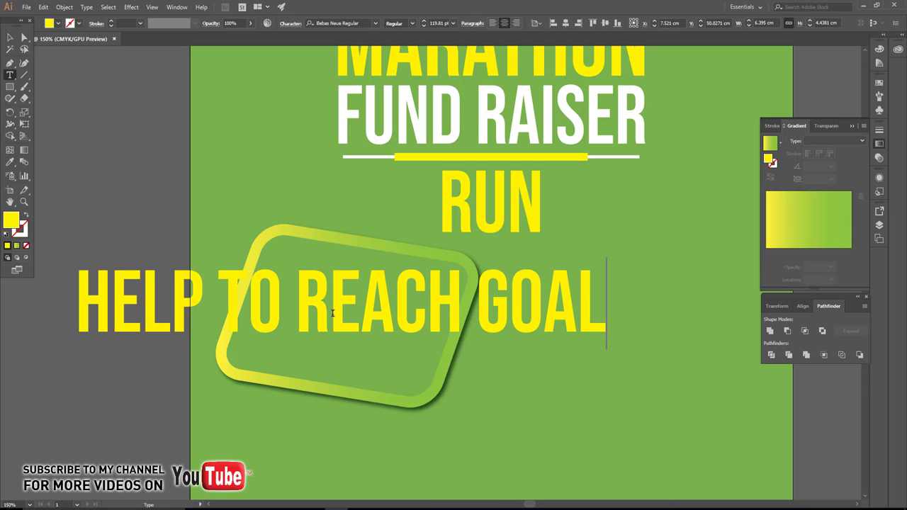
pyautogui.click(9, 39)
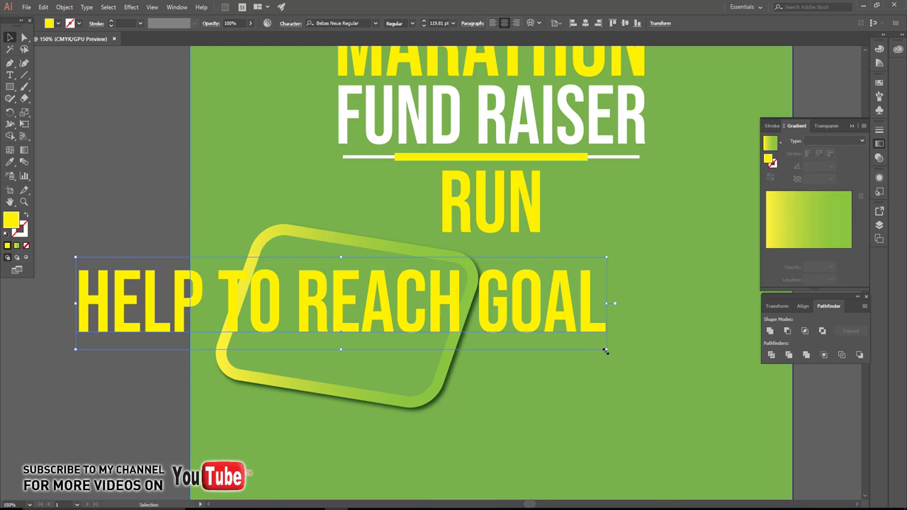
# Shrink and tilt the line to fit the box, then copy it below
pyautogui.moveTo(606, 351)
pyautogui.mouseDown()
pyautogui.moveTo(416, 320)
pyautogui.moveTo(415, 337)
pyautogui.moveTo(415, 305)
pyautogui.moveTo(461, 291)
pyautogui.mouseUp()
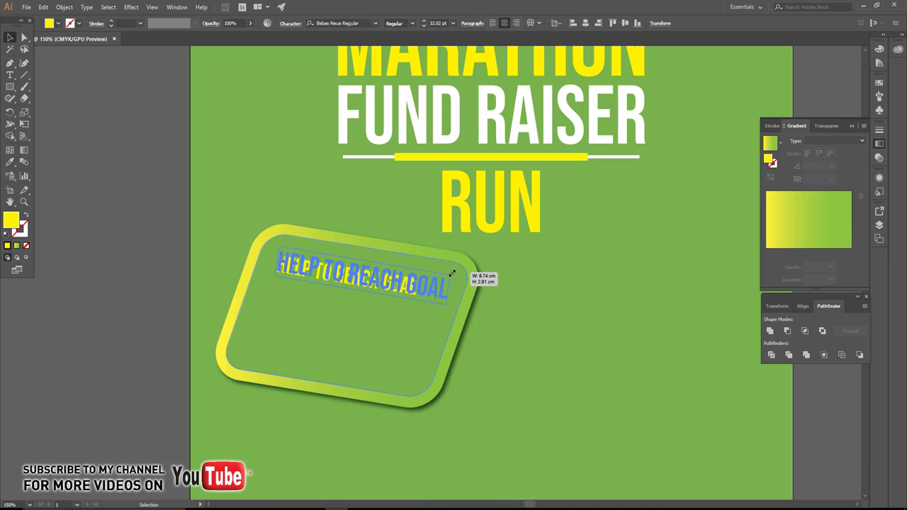
pyautogui.moveTo(277, 278); pyautogui.dragTo(268, 276)
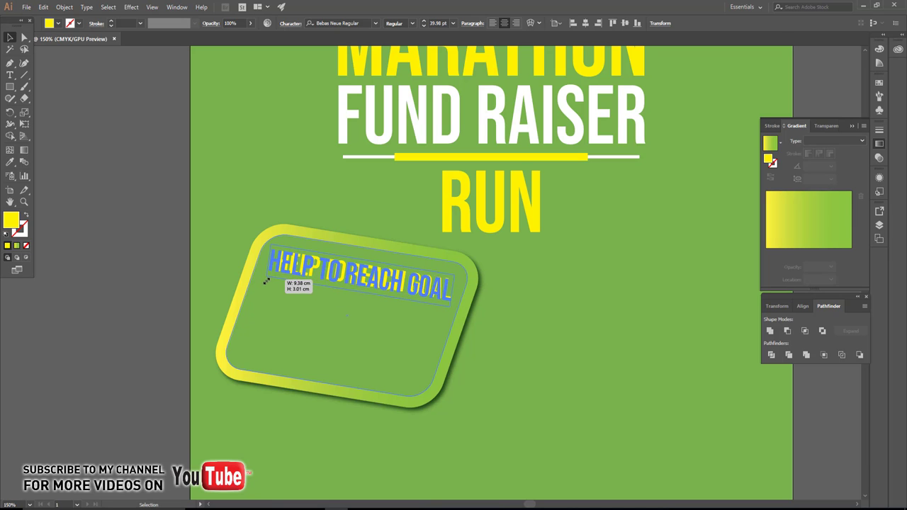
pyautogui.moveTo(356, 276); pyautogui.dragTo(341, 323)
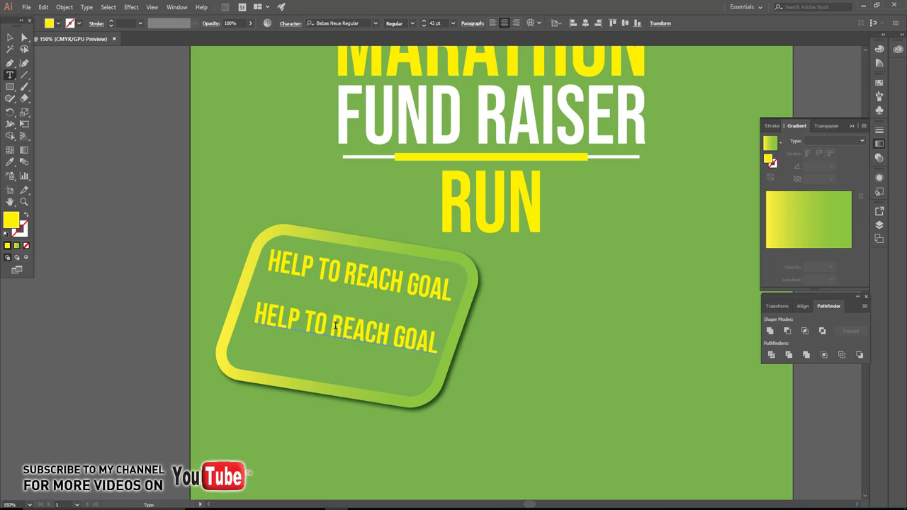
# Retype the copied line as $000,000,000
pyautogui.tripleClick(336, 324)
pyautogui.write('$')
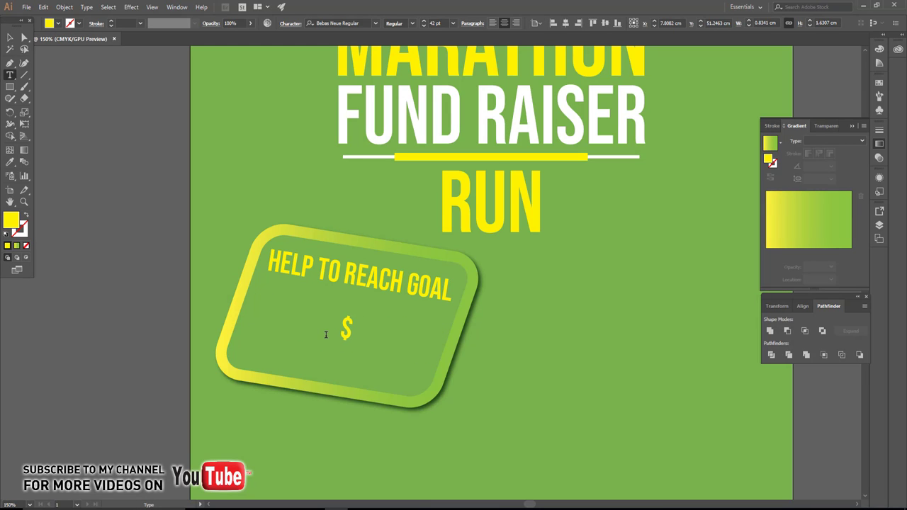
pyautogui.write('000')
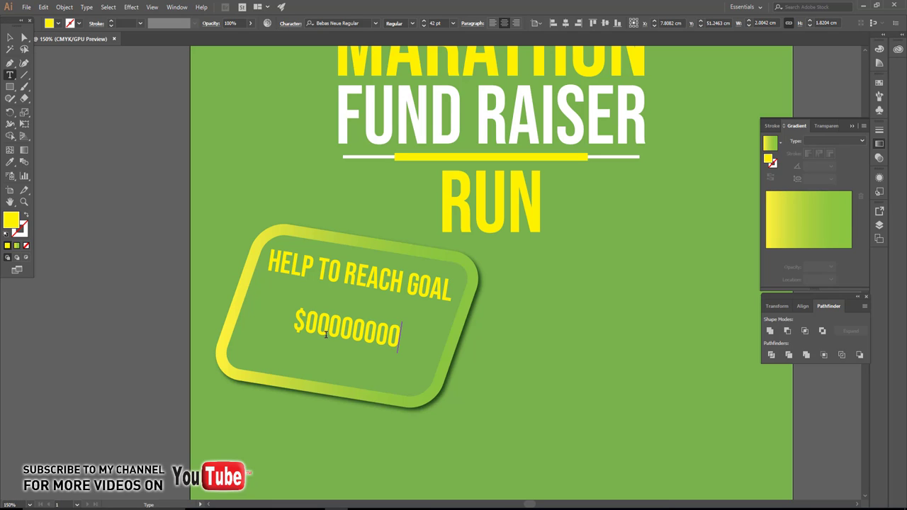
pyautogui.write('0')
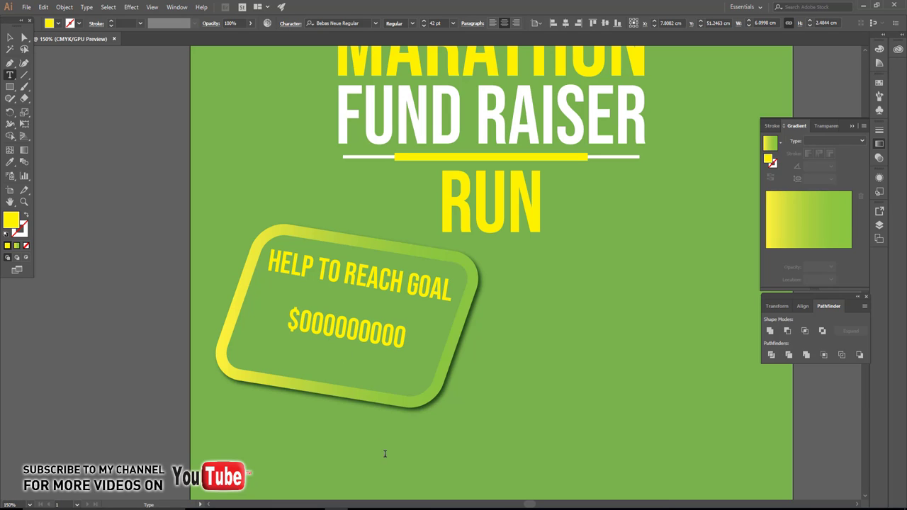
pyautogui.write(',')
pyautogui.click(374, 335)
pyautogui.write(',')
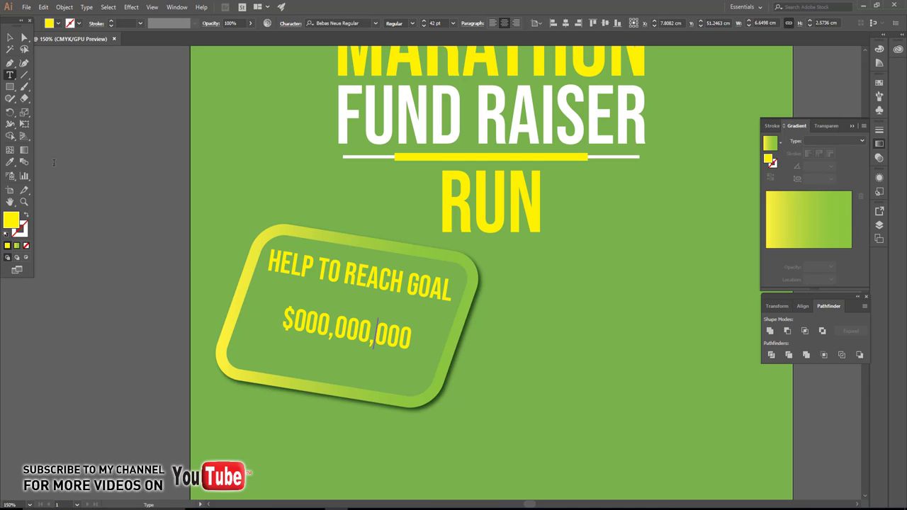
pyautogui.click(10, 37)
# Enlarge the amount and copy HELP TO REACH GOAL beneath it
pyautogui.scroll(1, 347, 329)
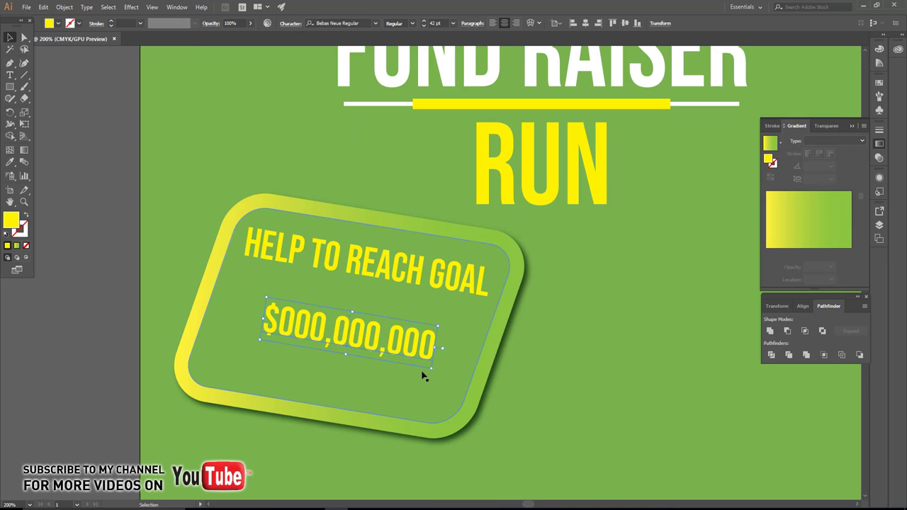
pyautogui.moveTo(442, 378); pyautogui.dragTo(464, 394)
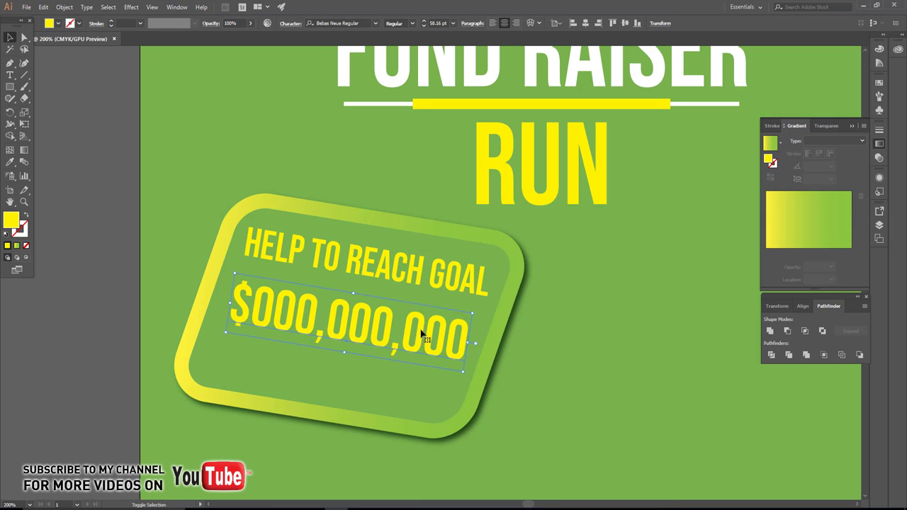
pyautogui.moveTo(423, 284)
pyautogui.mouseDown()
pyautogui.moveTo(391, 365)
pyautogui.moveTo(395, 401)
pyautogui.mouseUp()
# Retype the copied heading as DONATE TODAY
pyautogui.doubleClick(345, 384)
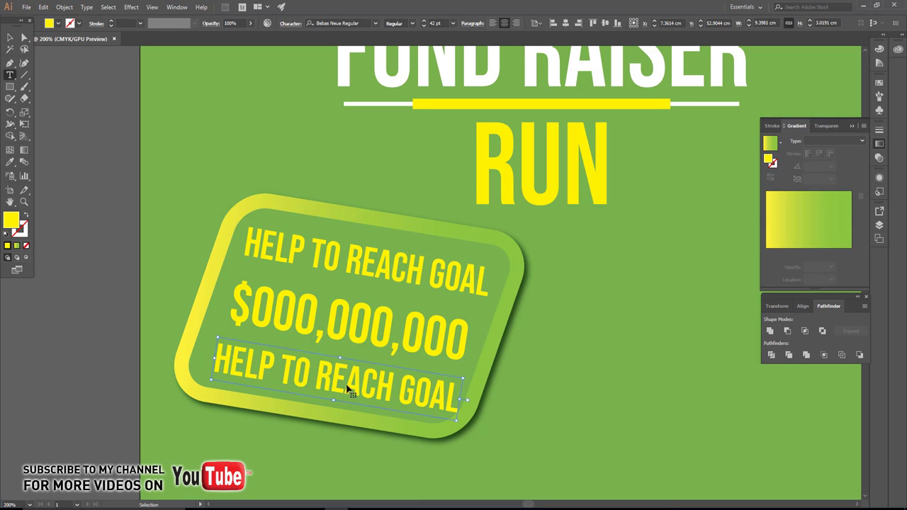
pyautogui.hotkey('ctrl', 'a')
pyautogui.write('DONATE ')
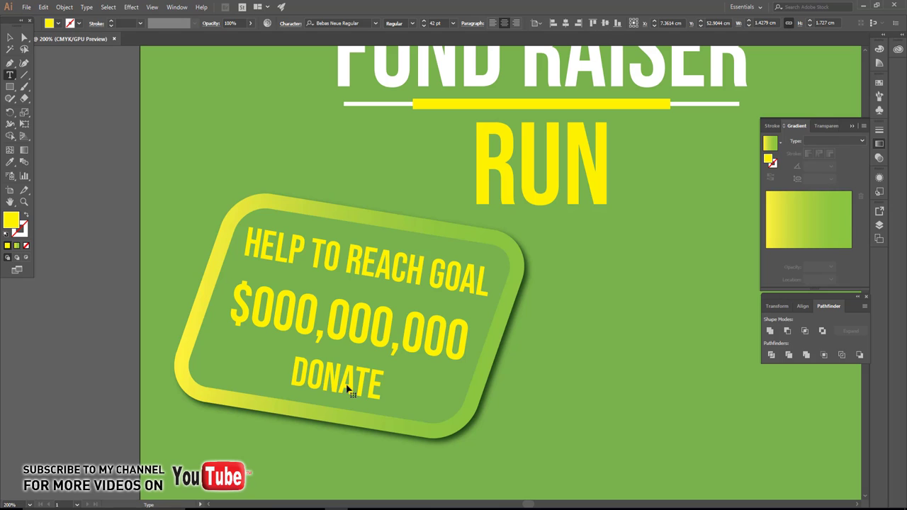
pyautogui.write('TODAY')
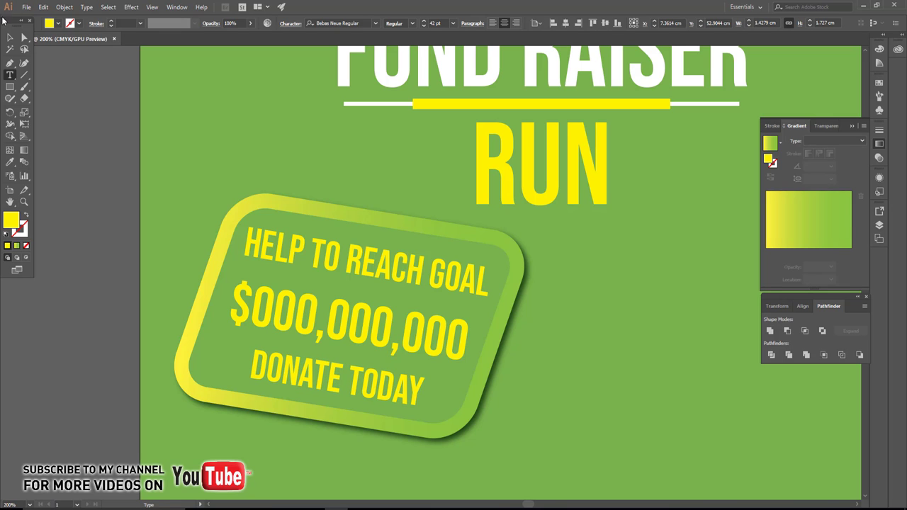
pyautogui.click(10, 36)
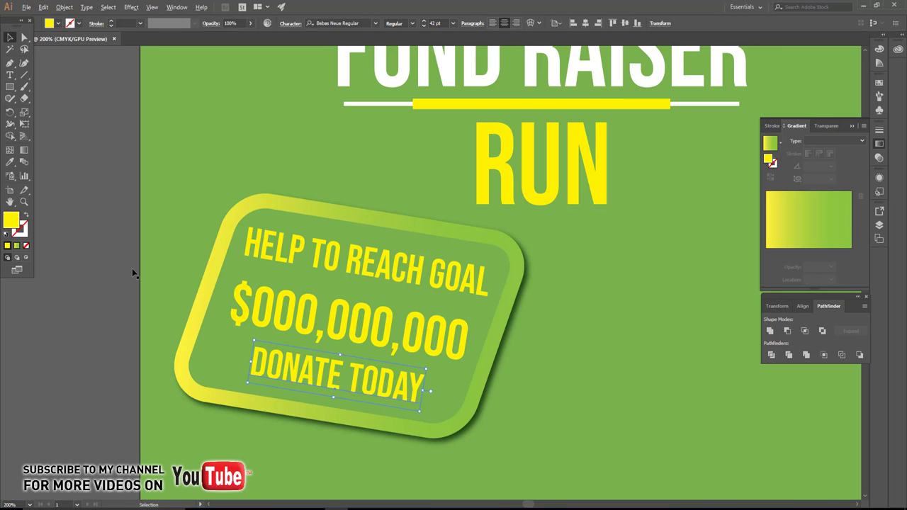
pyautogui.hotkey('ctrl', '+')
pyautogui.scroll(-2, 242, 363)
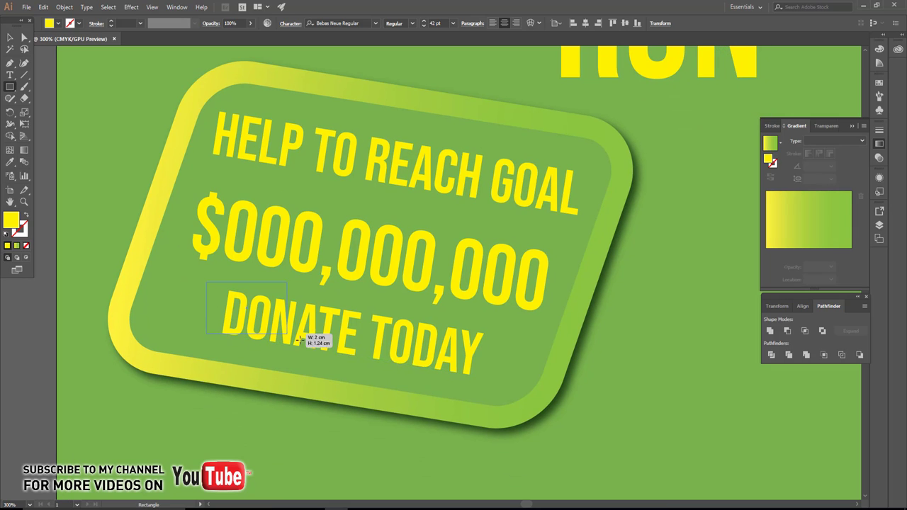
# Draw a white rounded-corner bar over the text, tilted to the badge's angle
pyautogui.moveTo(297, 339); pyautogui.dragTo(515, 341)
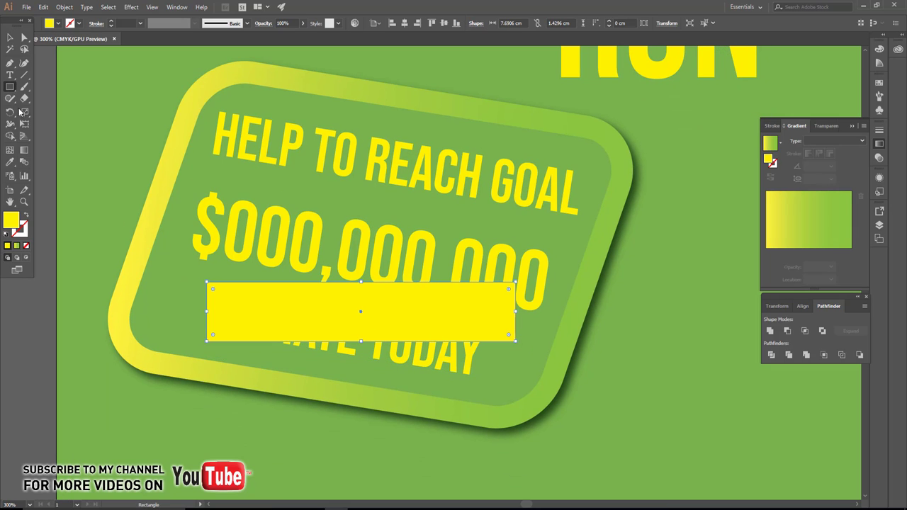
pyautogui.click(10, 112)
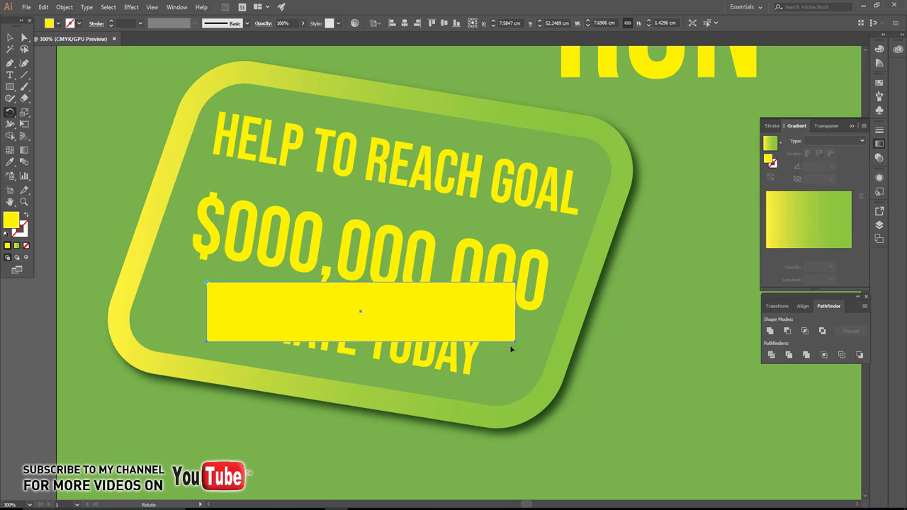
pyautogui.moveTo(512, 349); pyautogui.dragTo(506, 375)
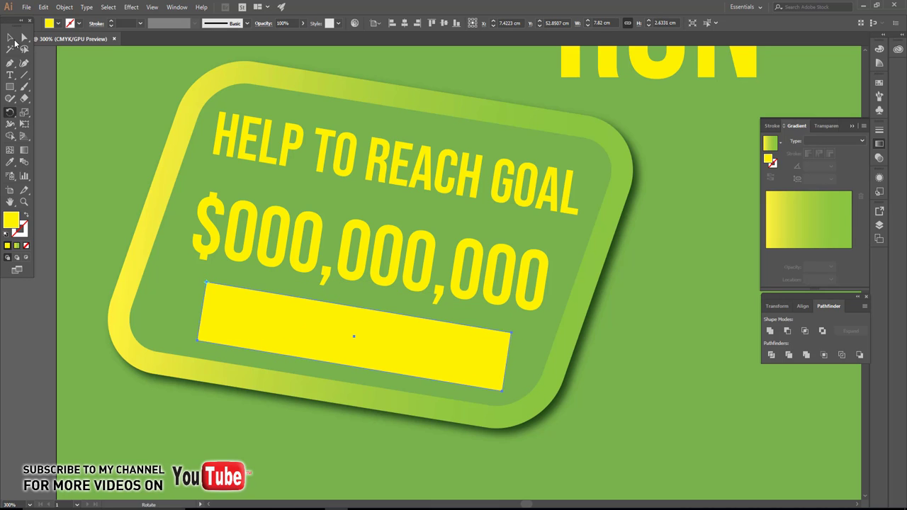
pyautogui.click(12, 38)
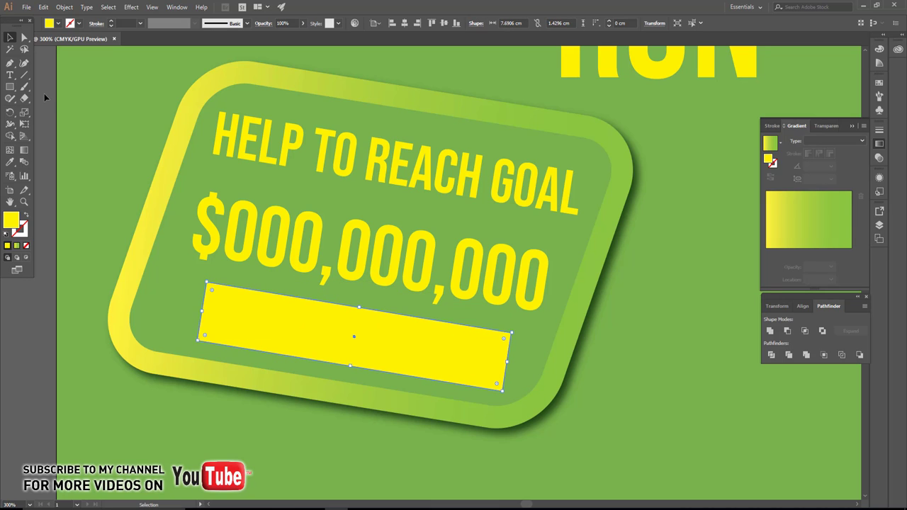
pyautogui.click(58, 24)
pyautogui.click(19, 41)
pyautogui.click(221, 312)
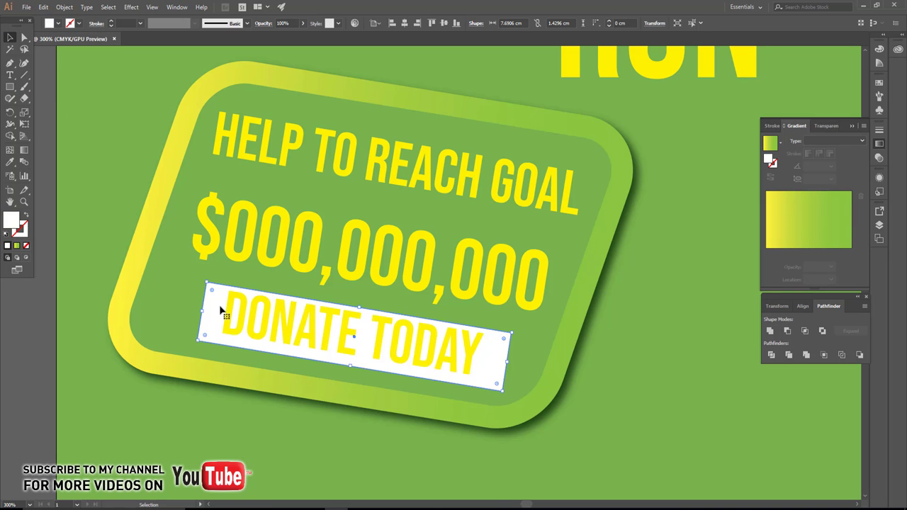
pyautogui.moveTo(211, 290); pyautogui.dragTo(228, 301)
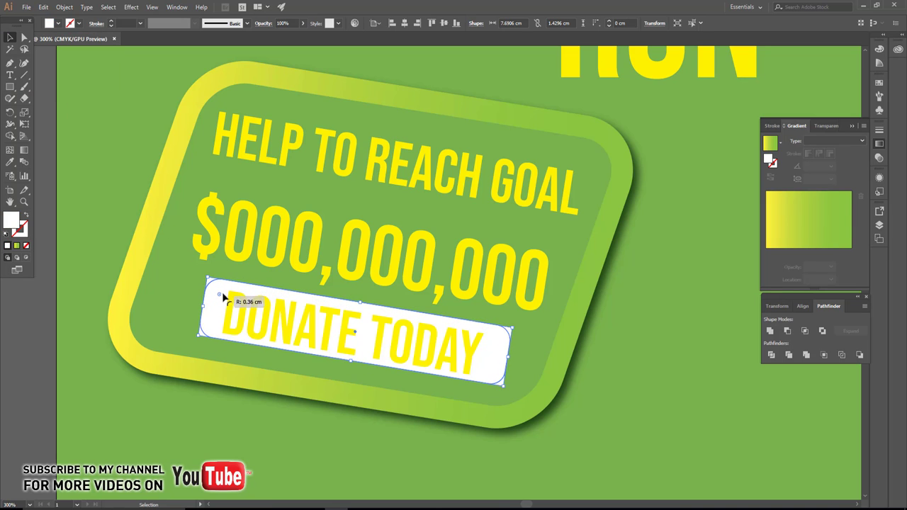
# Colour the DONATE TODAY text dark green and select the whole badge
pyautogui.click(228, 312)
pyautogui.click(57, 24)
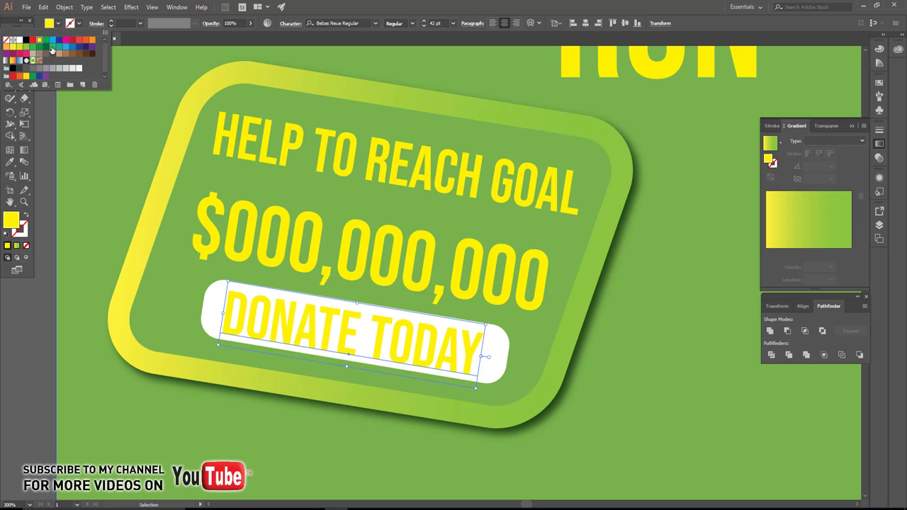
pyautogui.click(45, 46)
pyautogui.click(40, 300)
pyautogui.scroll(-2, 156, 262)
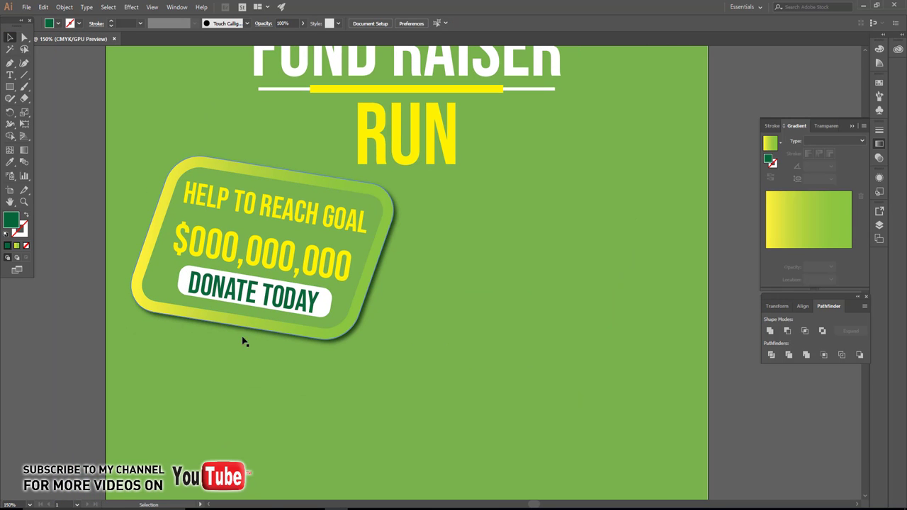
pyautogui.click(177, 285)
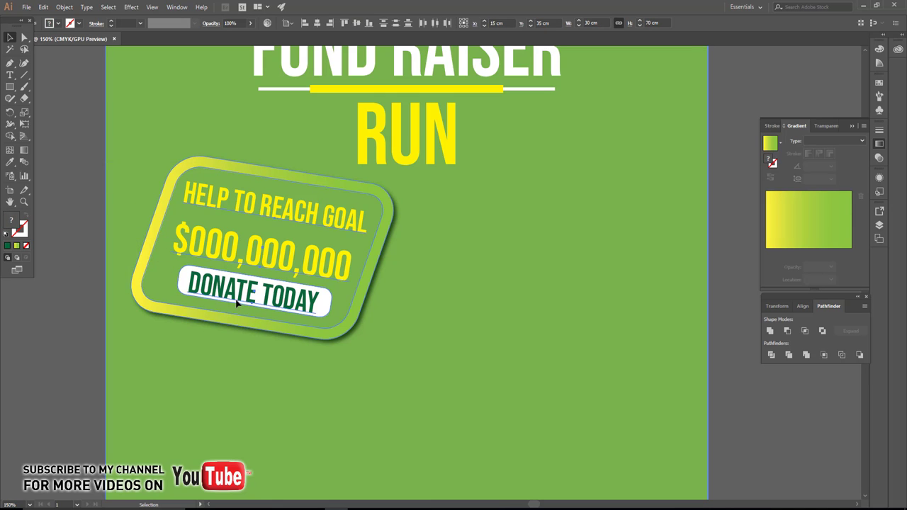
# Draw a yellow circle below the badge's lower-left corner
pyautogui.moveTo(238, 304); pyautogui.dragTo(247, 305)
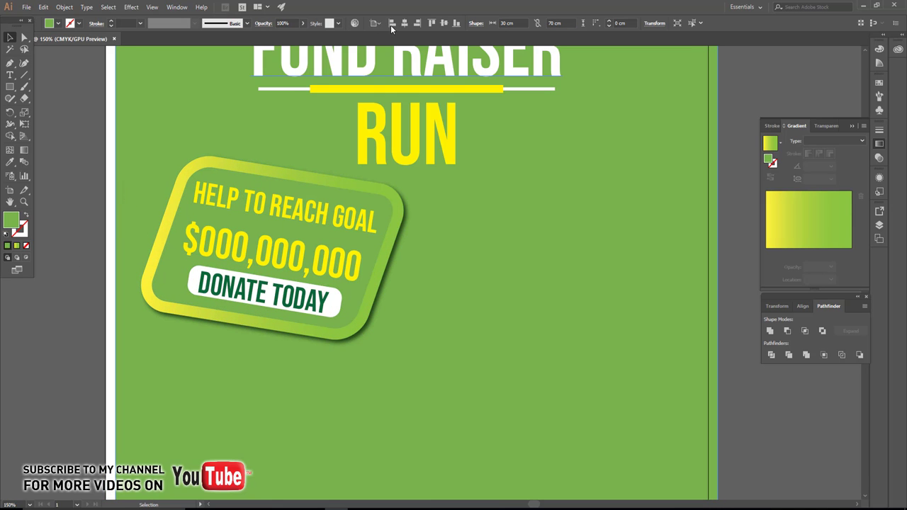
pyautogui.hotkey('ctrl', 'z')
pyautogui.moveTo(12, 93); pyautogui.dragTo(39, 110)
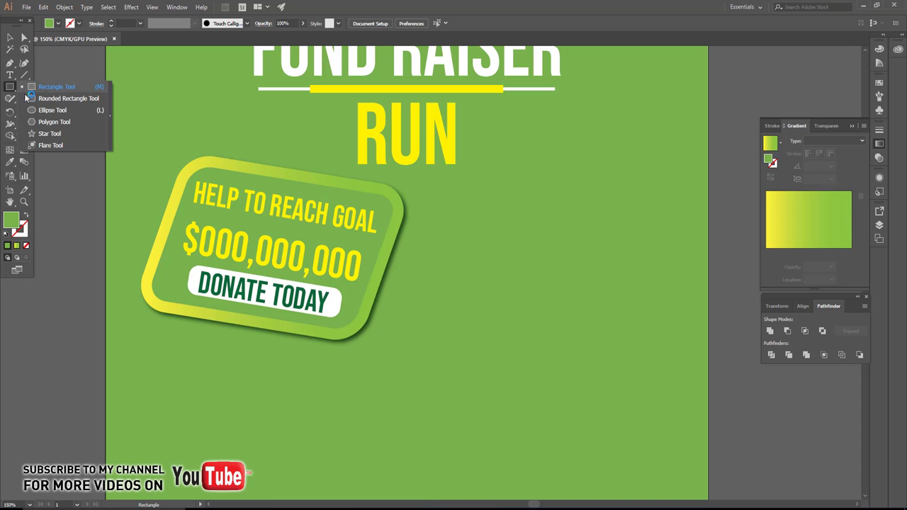
pyautogui.scroll(3, 150, 230)
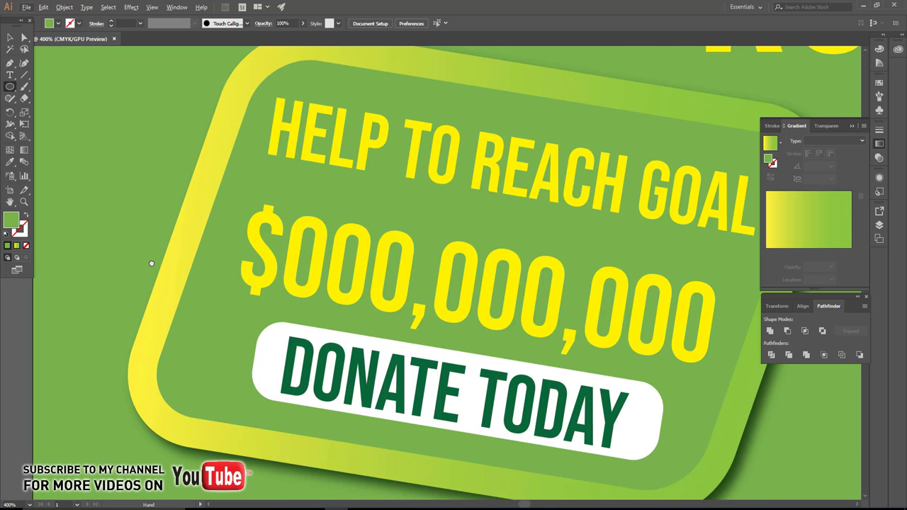
pyautogui.scroll(-2, 152, 259)
pyautogui.moveTo(128, 297); pyautogui.dragTo(197, 366)
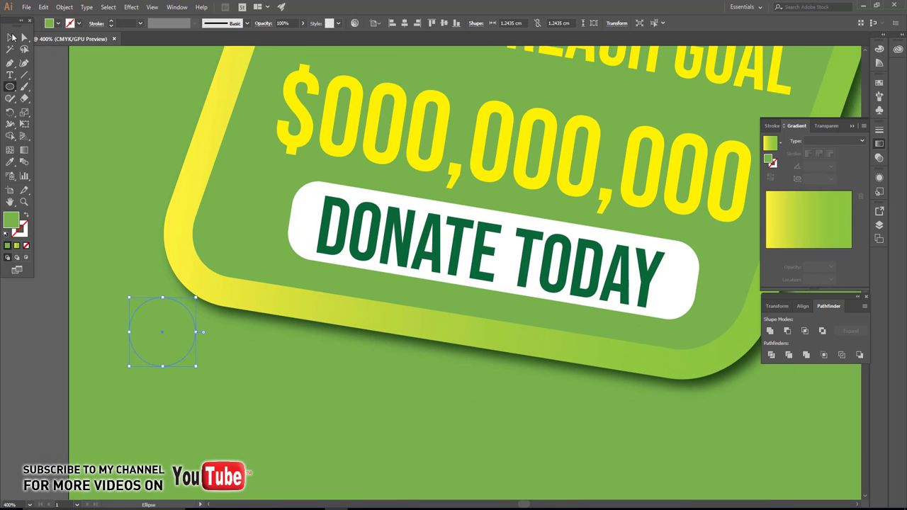
pyautogui.click(12, 36)
pyautogui.click(58, 23)
pyautogui.click(35, 45)
pyautogui.click(113, 283)
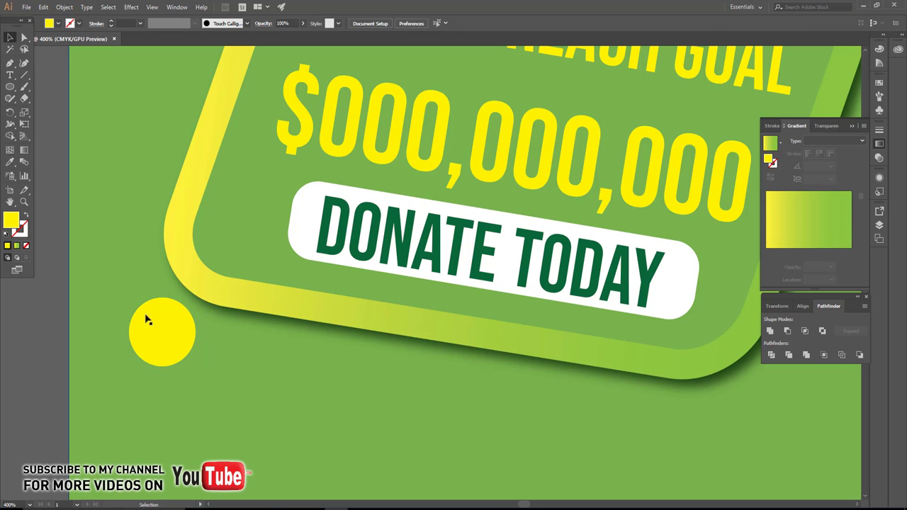
# Duplicate the circle below-left and shrink the copy to a small dot
pyautogui.moveTo(147, 321); pyautogui.dragTo(105, 389)
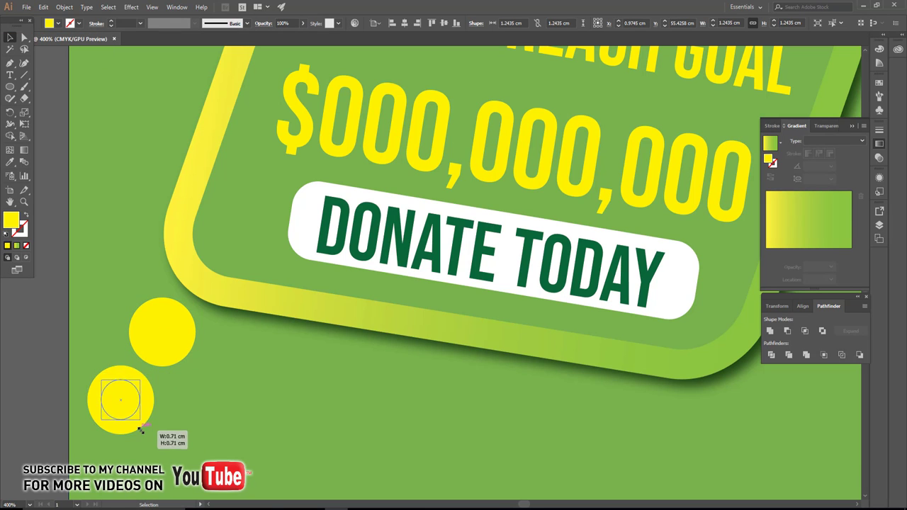
pyautogui.moveTo(155, 434); pyautogui.dragTo(133, 411)
pyautogui.scroll(-3, 167, 358)
pyautogui.scroll(-2, 171, 362)
pyautogui.moveTo(296, 348)
pyautogui.mouseDown()
pyautogui.moveTo(311, 335)
pyautogui.moveTo(300, 336)
pyautogui.mouseUp()
pyautogui.scroll(1, 411, 357)
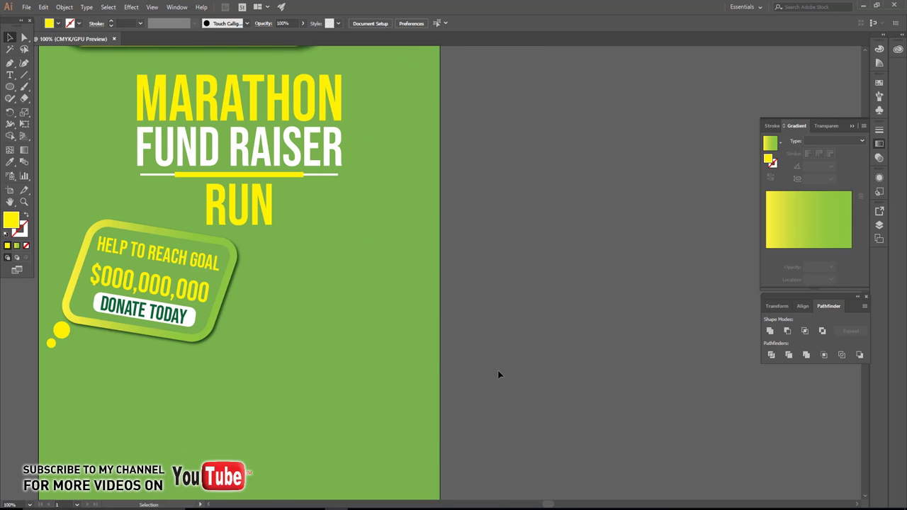
# Copy the donation badge to the right, reduce its tilt, and enlarge it
pyautogui.click(155, 260)
pyautogui.moveTo(210, 314); pyautogui.dragTo(369, 330)
pyautogui.moveTo(406, 363); pyautogui.dragTo(415, 324)
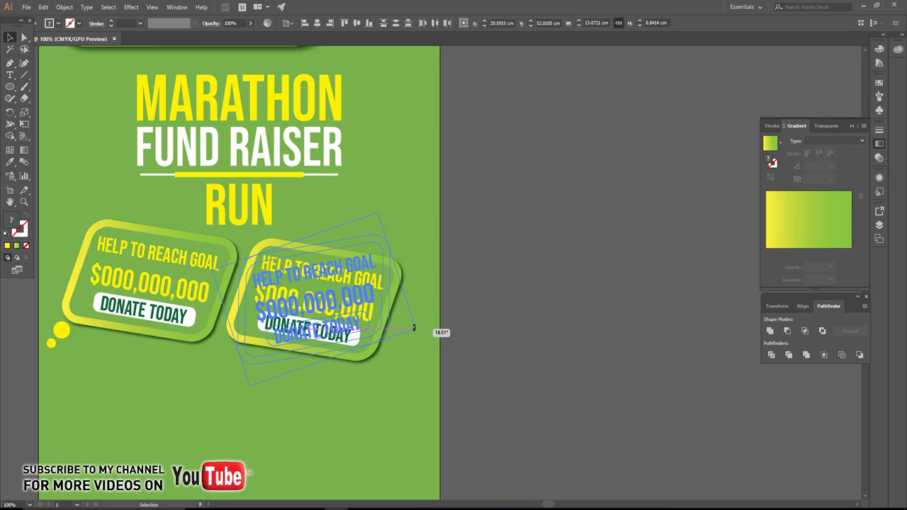
pyautogui.moveTo(391, 243)
pyautogui.mouseDown()
pyautogui.moveTo(425, 197)
pyautogui.moveTo(426, 213)
pyautogui.mouseUp()
pyautogui.moveTo(418, 401); pyautogui.dragTo(415, 328)
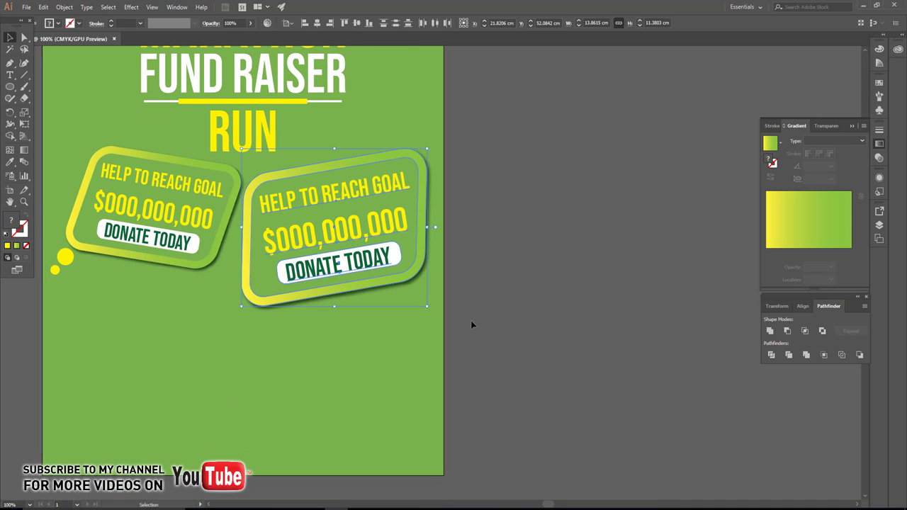
pyautogui.click(477, 287)
# Retype the copy's first line as NOVEMBER / START FROM NOW and delete the amount
pyautogui.press('t')
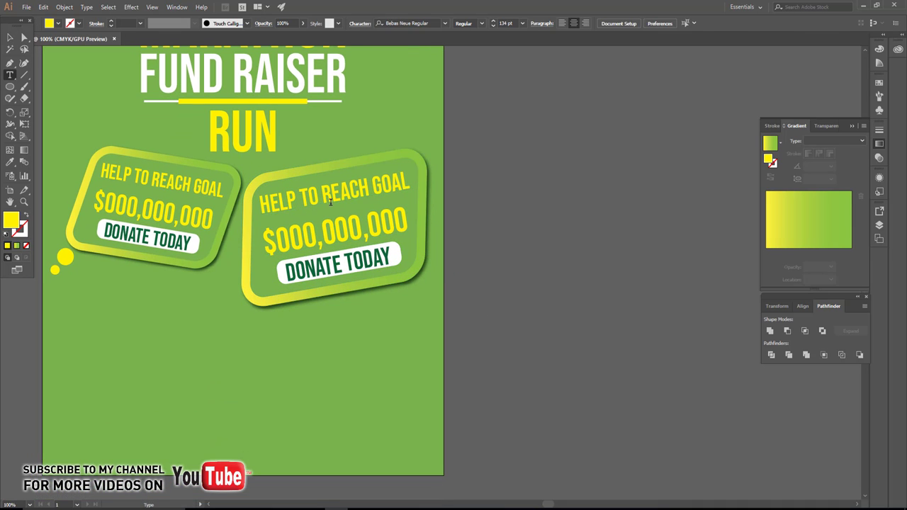
pyautogui.tripleClick(330, 203)
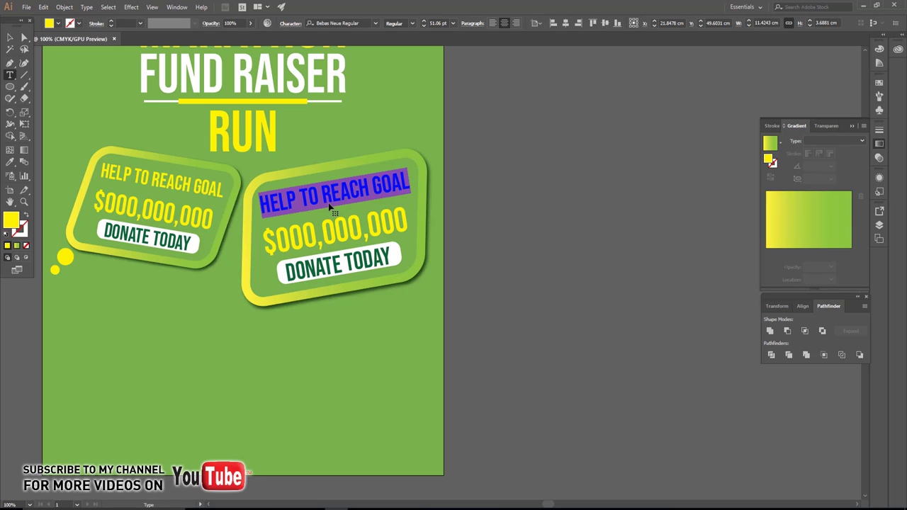
pyautogui.write('NOVEMBER')
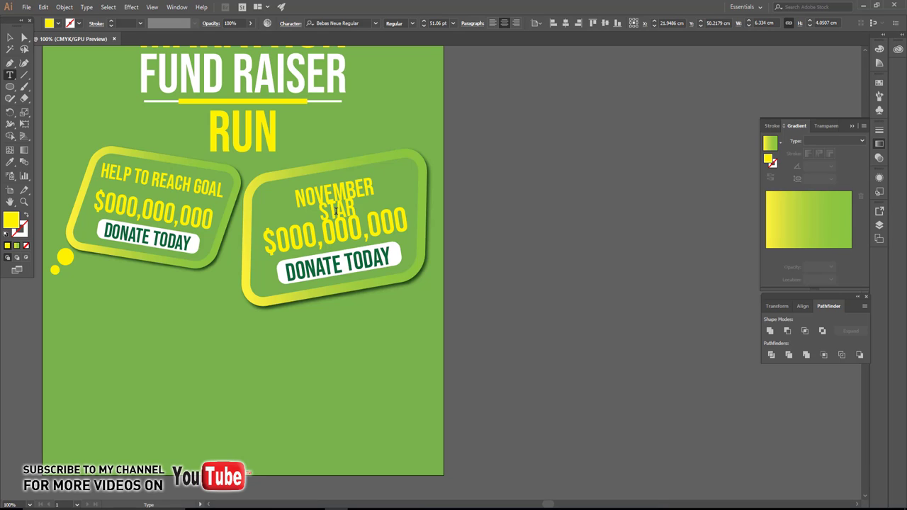
pyautogui.write('T FOR')
pyautogui.press('BackSpace')
pyautogui.press('BackSpace')
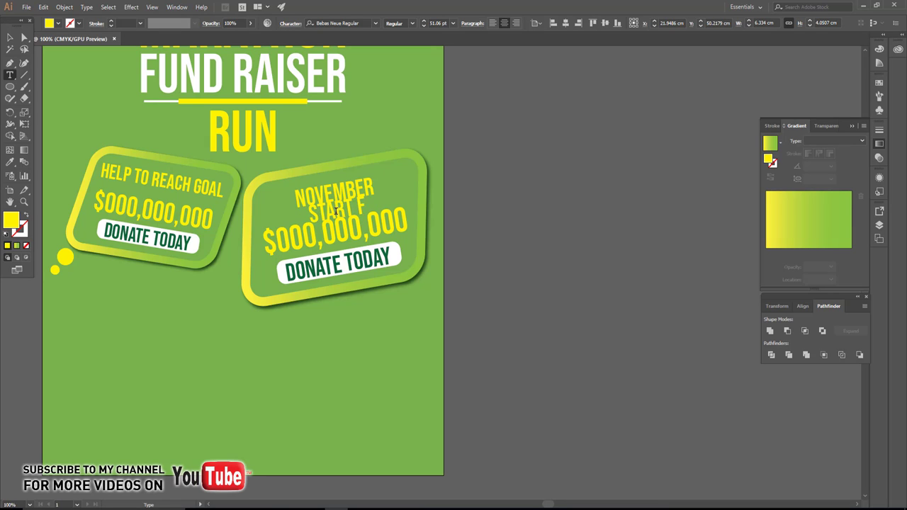
pyautogui.write('ROM NOW')
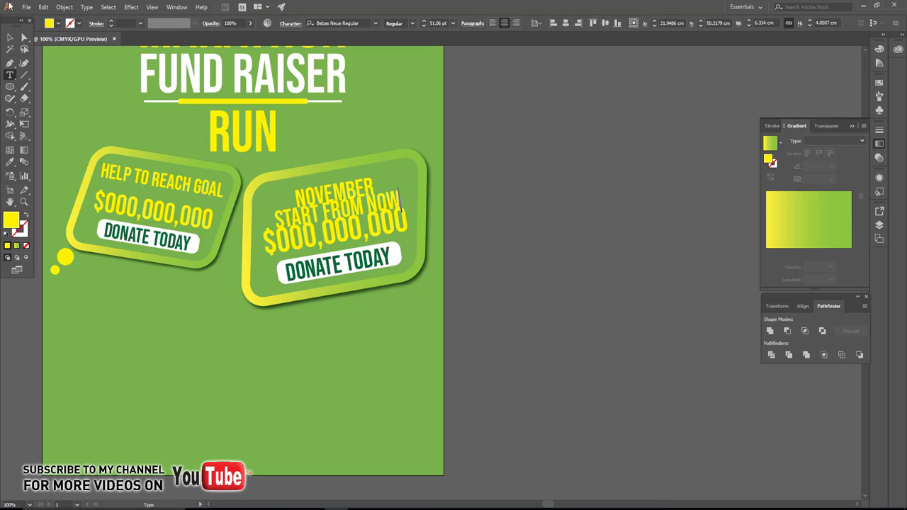
pyautogui.click(10, 37)
pyautogui.press('Delete')
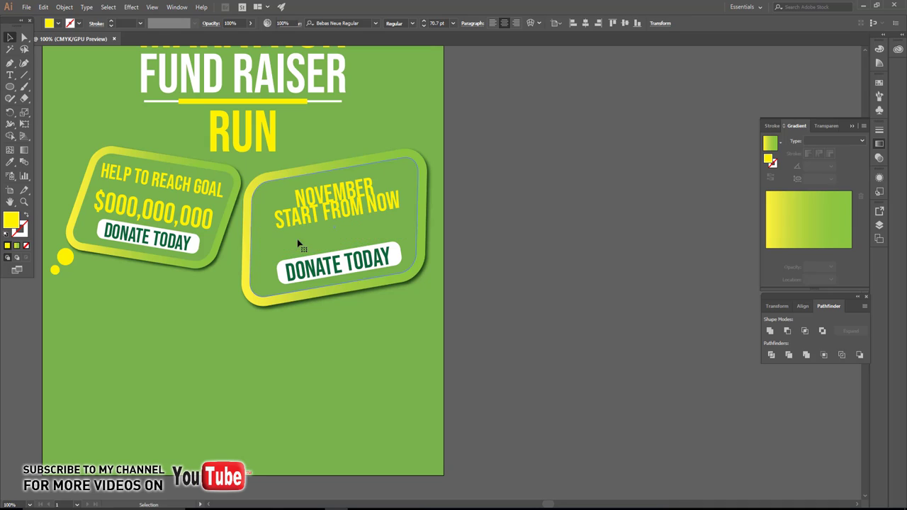
# Widen the spacing between the two lines and make the text white
pyautogui.click(341, 213)
pyautogui.hotkey('alt', 'Down')
pyautogui.hotkey('alt', 'Down')
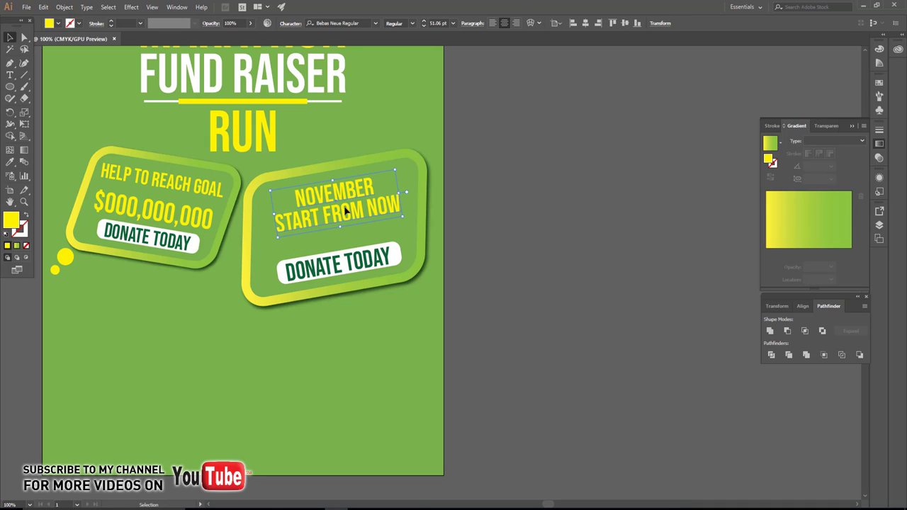
pyautogui.hotkey('alt', 'Down')
pyautogui.hotkey('alt', 'Down')
pyautogui.click(49, 23)
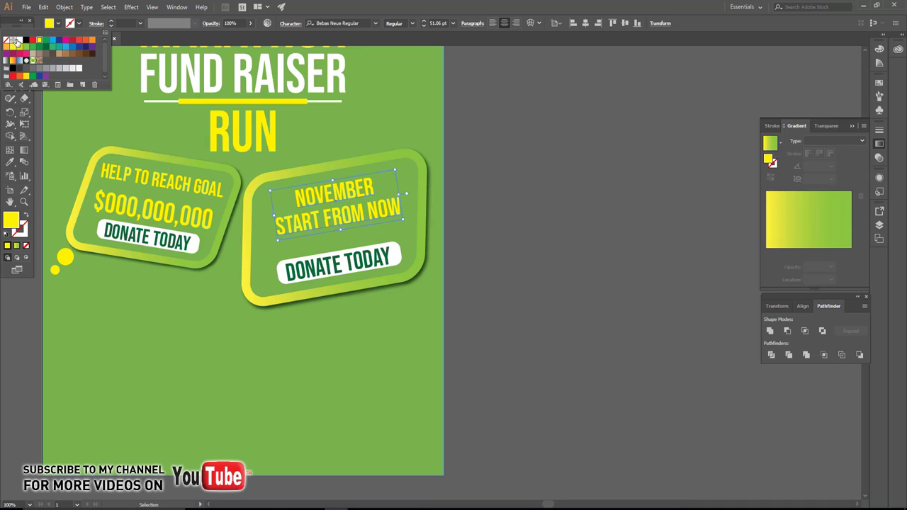
pyautogui.click(14, 41)
pyautogui.click(482, 280)
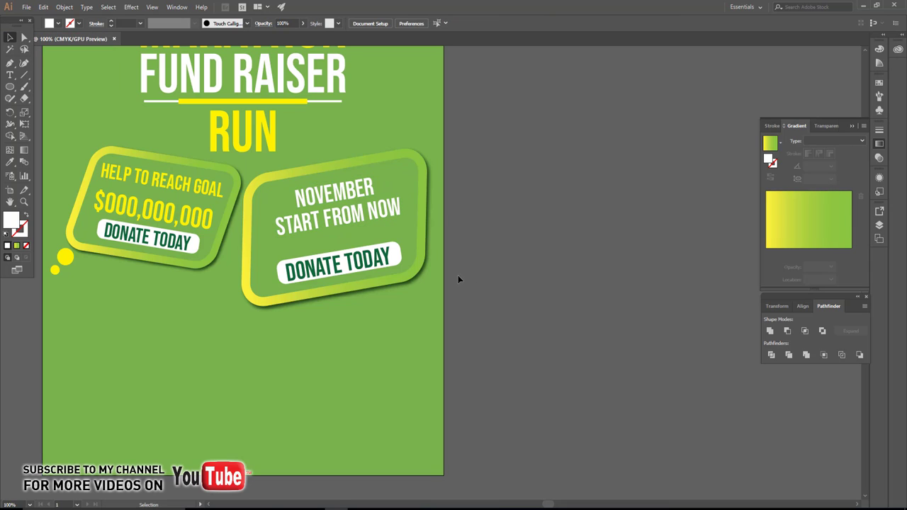
# Replace the copied DONATE TODAY pill text with IN YOUR COUNTRY
pyautogui.click(365, 270)
pyautogui.scroll(2, 366, 271)
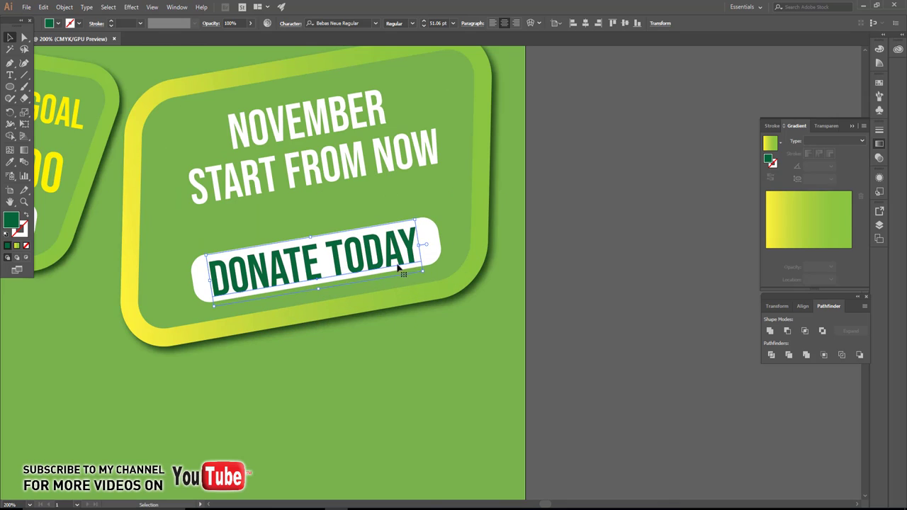
pyautogui.doubleClick(314, 269)
pyautogui.hotkey('ctrl', 'a')
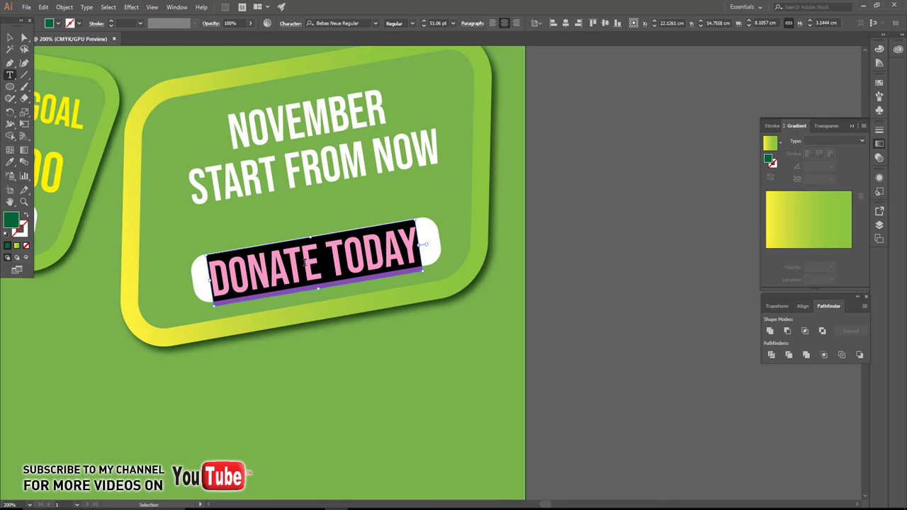
pyautogui.write('IN')
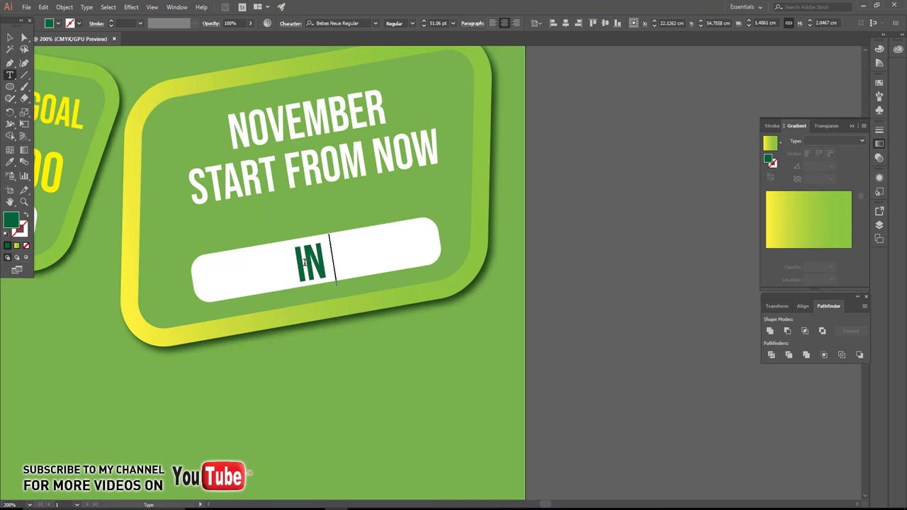
pyautogui.write(' OU')
pyautogui.press('BackSpace')
pyautogui.press('BackSpace')
pyautogui.press('BackSpace')
pyautogui.write('YOU')
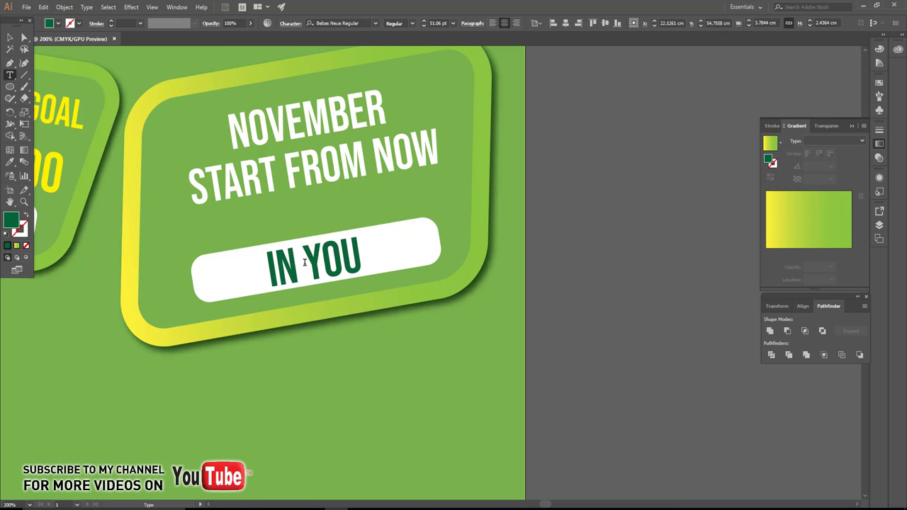
pyautogui.write('R')
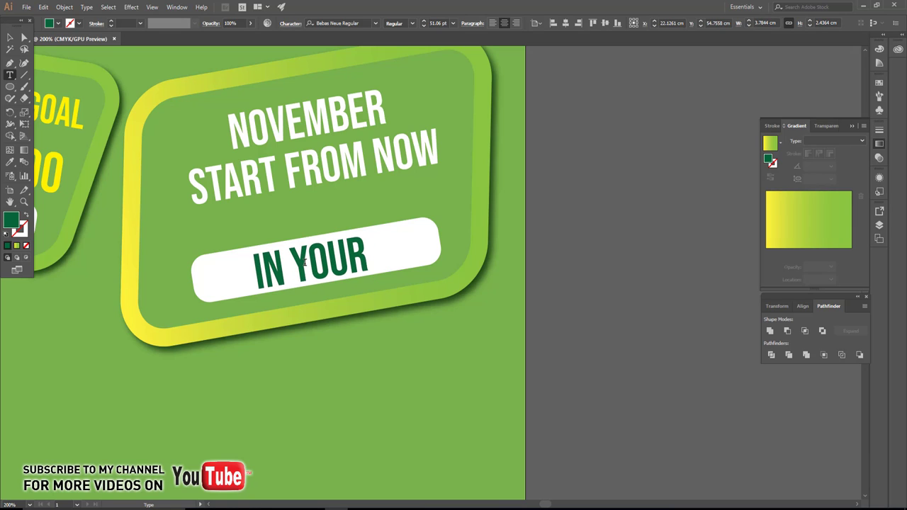
pyautogui.write(' COUTN')
pyautogui.press('BackSpace')
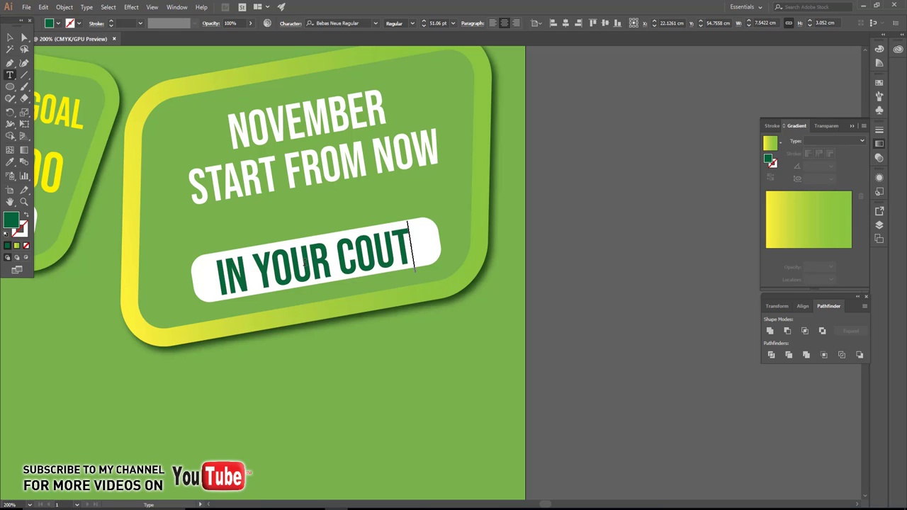
pyautogui.press('BackSpace')
pyautogui.write('U')
pyautogui.press('BackSpace')
pyautogui.write('NTR')
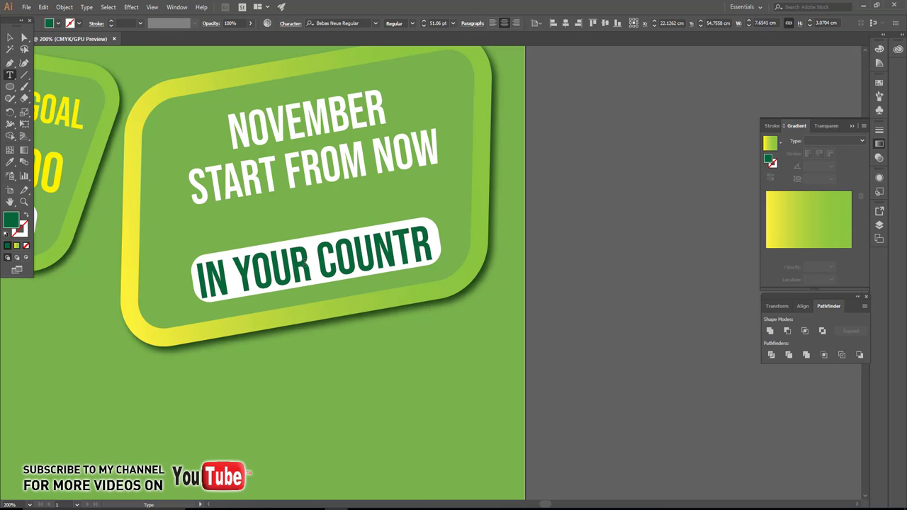
pyautogui.write('Y')
# Rotate and nudge IN YOUR COUNTRY to sit neatly inside the November badge's pill
pyautogui.click(11, 37)
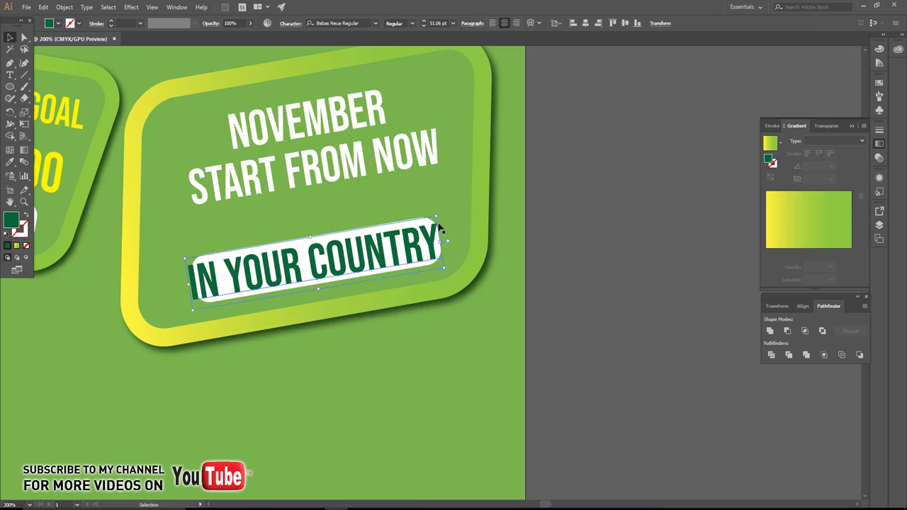
pyautogui.moveTo(437, 224)
pyautogui.mouseDown()
pyautogui.moveTo(432, 241)
pyautogui.moveTo(472, 207)
pyautogui.mouseUp()
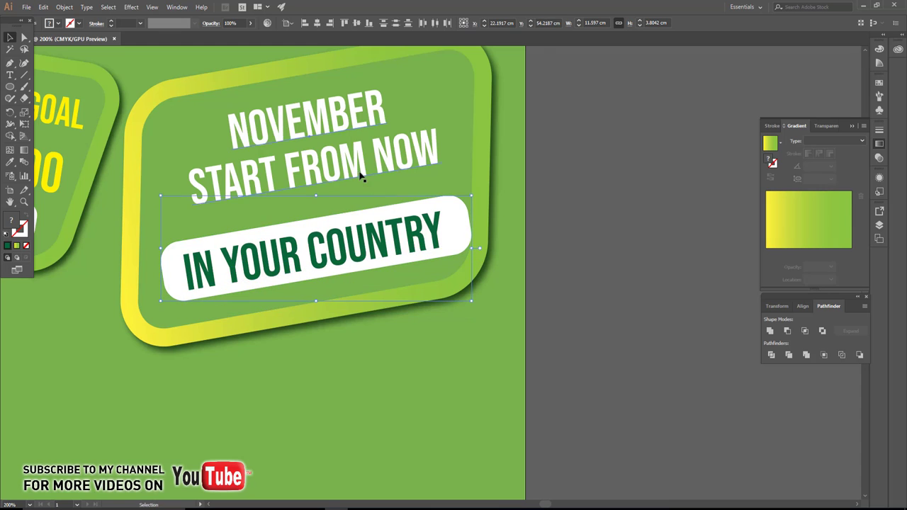
pyautogui.click(595, 288)
pyautogui.scroll(-1, 596, 288)
pyautogui.moveTo(494, 239); pyautogui.dragTo(479, 239)
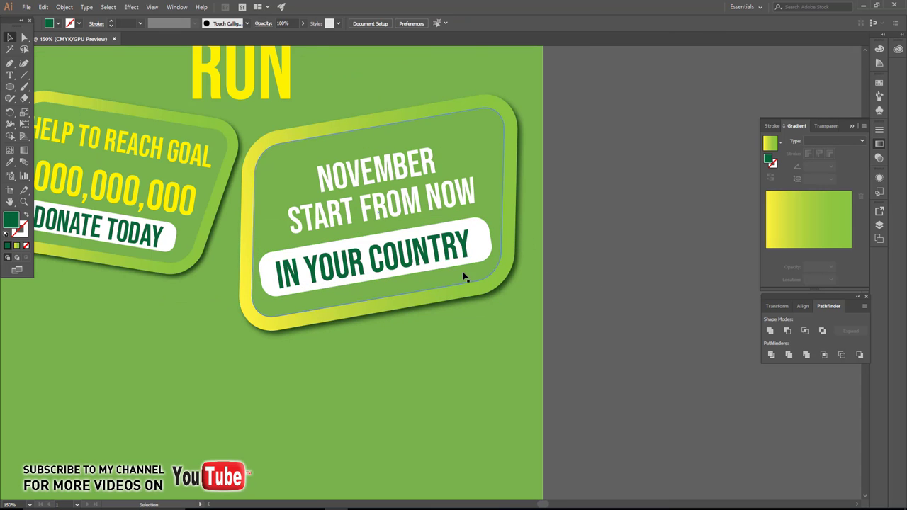
# Duplicate the small yellow circles below the November badge
pyautogui.scroll(-1, 365, 259)
pyautogui.click(105, 261)
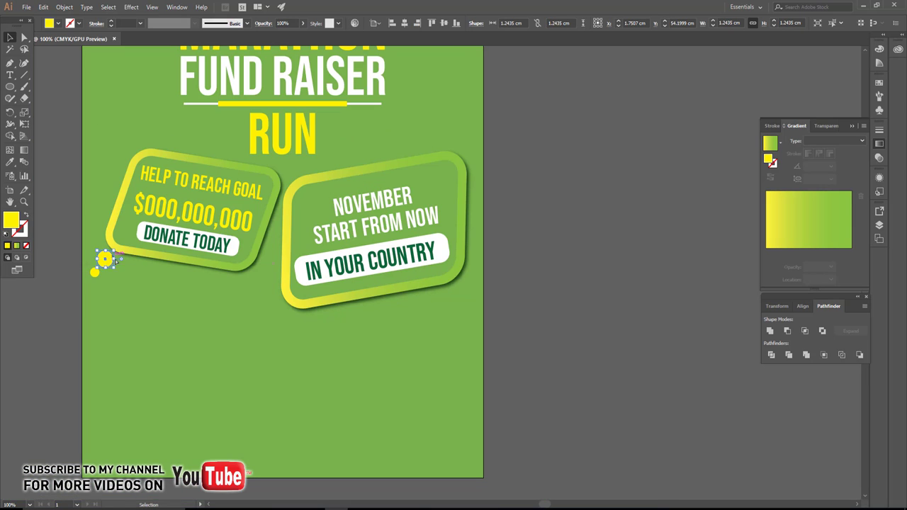
pyautogui.moveTo(106, 261)
pyautogui.mouseDown()
pyautogui.moveTo(458, 300)
pyautogui.moveTo(450, 295)
pyautogui.moveTo(451, 324)
pyautogui.mouseUp()
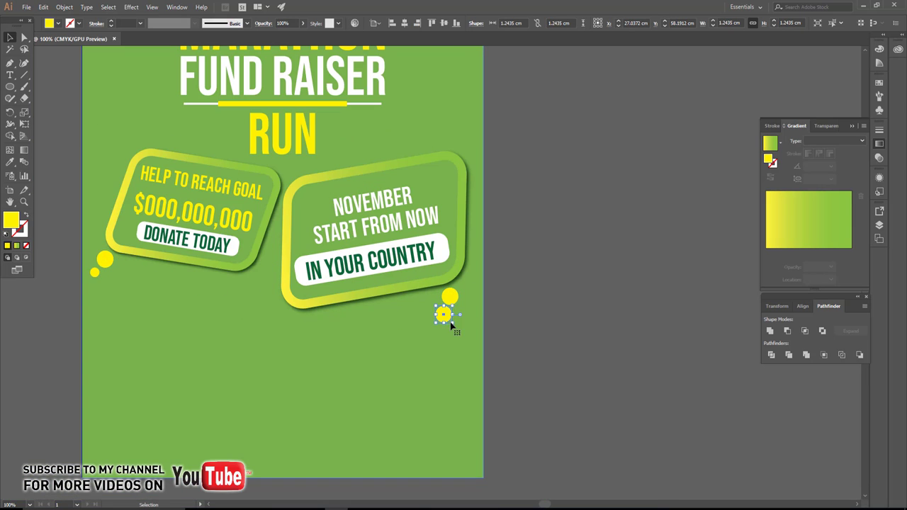
pyautogui.click(537, 317)
# Copy the MARATHON FUND RAISER title down near the flyer's bottom
pyautogui.scroll(-2, 496, 312)
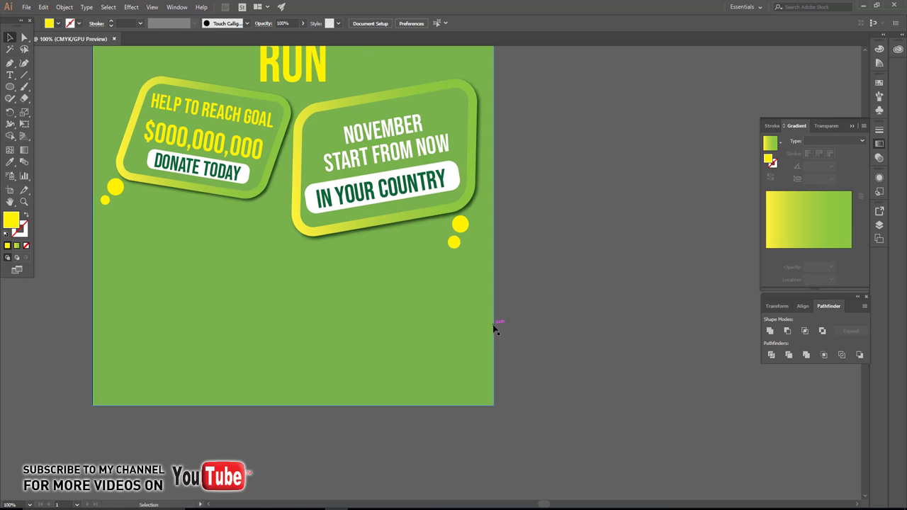
pyautogui.scroll(3, 316, 205)
pyautogui.moveTo(339, 131); pyautogui.dragTo(339, 453)
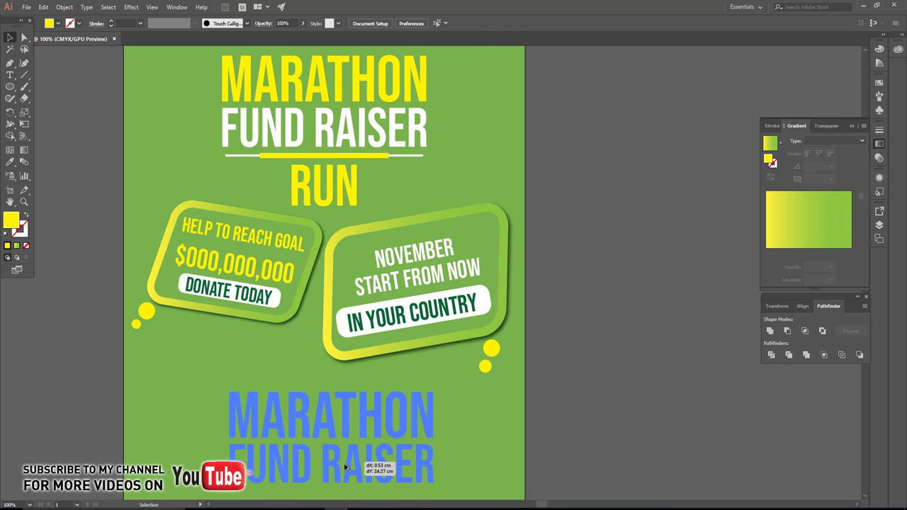
pyautogui.doubleClick(327, 419)
# Retype the copied title as ABOUT RUN and scale it down into a smaller heading
pyautogui.hotkey('ctrl', 'a')
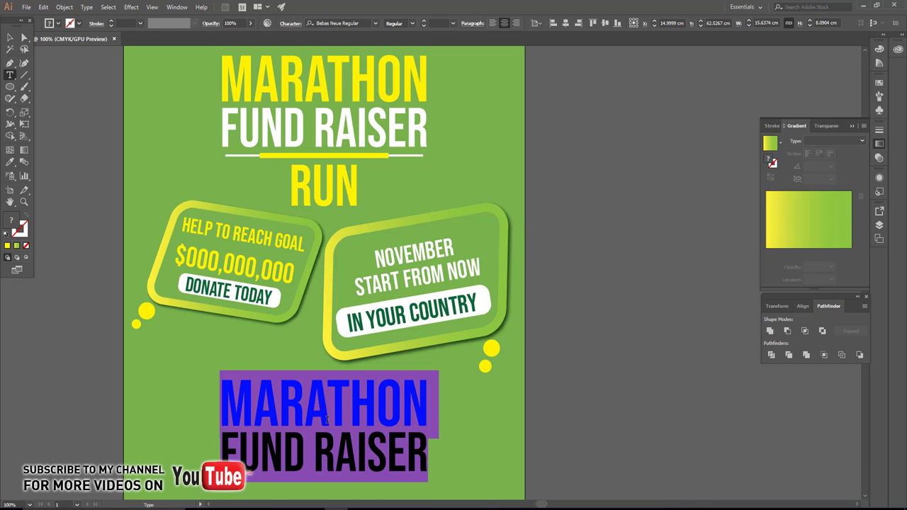
pyautogui.write('ABOUT RUN')
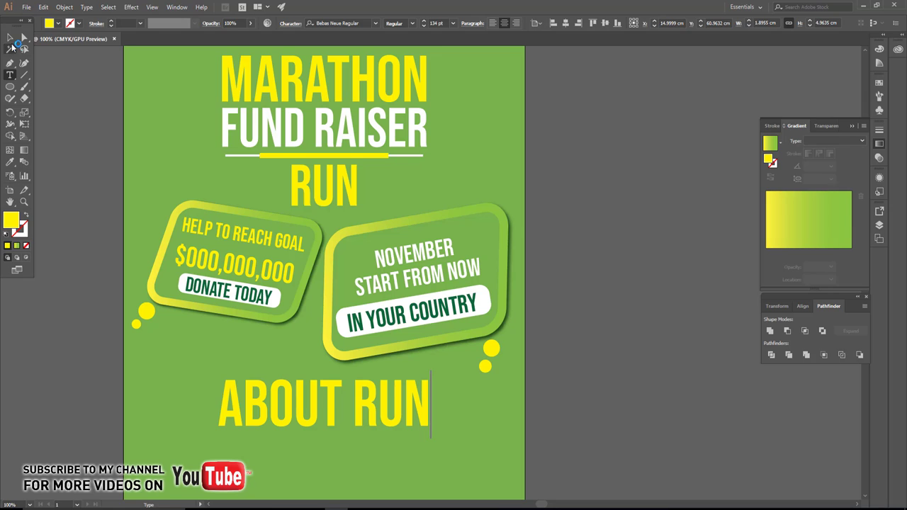
pyautogui.click(9, 37)
pyautogui.moveTo(429, 445); pyautogui.dragTo(386, 429)
pyautogui.click(559, 411)
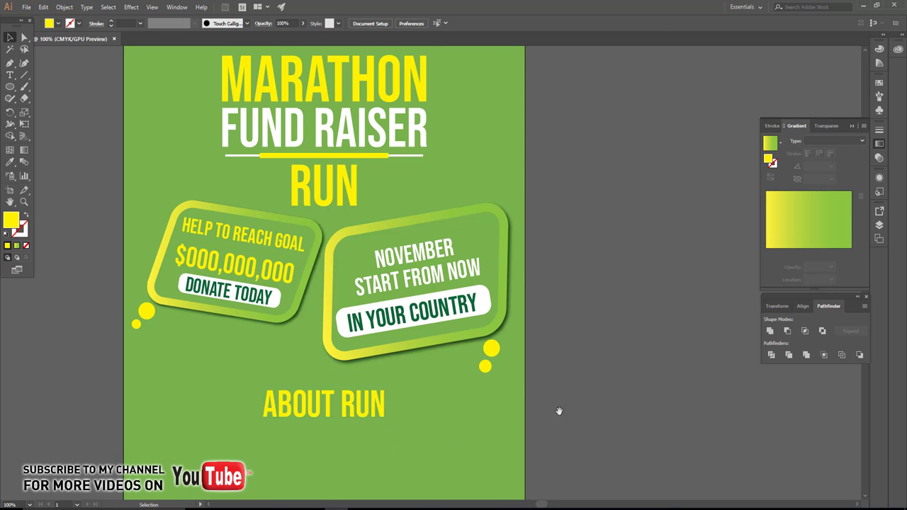
pyautogui.scroll(-5, 558, 411)
pyautogui.moveTo(344, 186); pyautogui.dragTo(344, 227)
pyautogui.press('t')
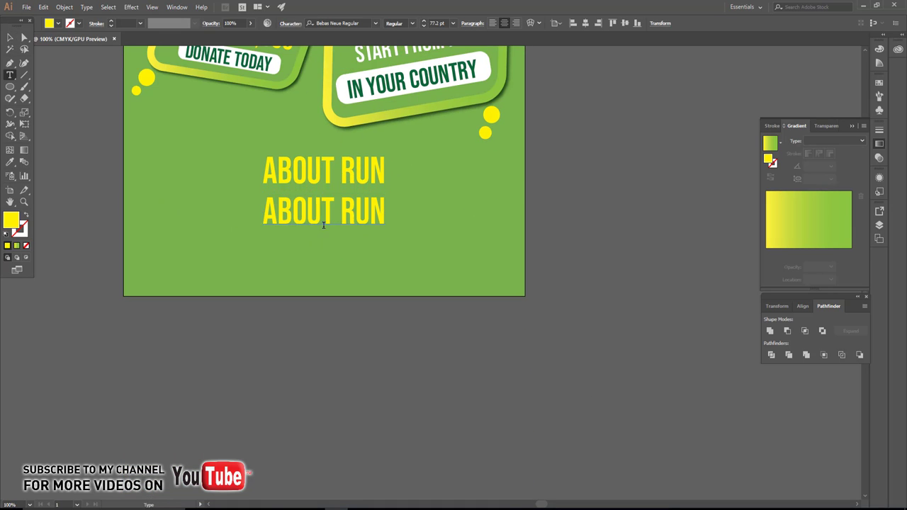
pyautogui.click(323, 225)
pyautogui.hotkey('ctrl', 'a')
pyautogui.write('01')
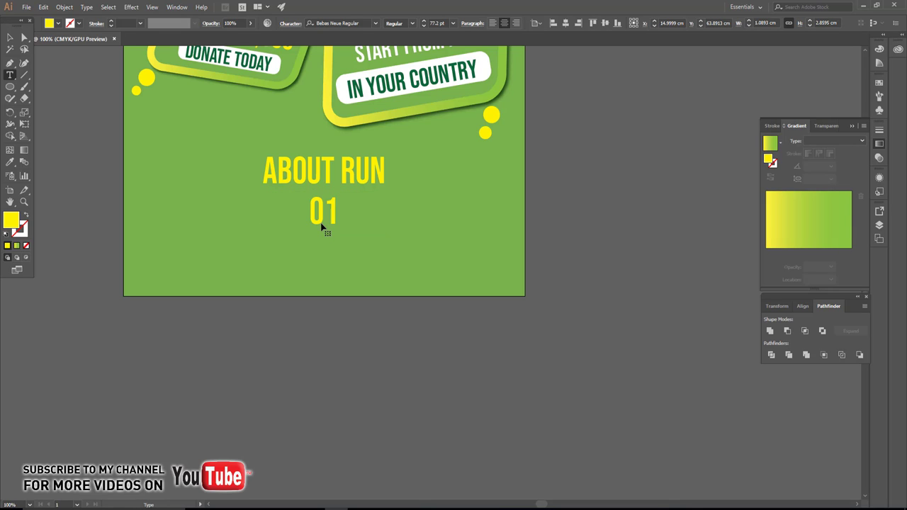
pyautogui.write('23456789')
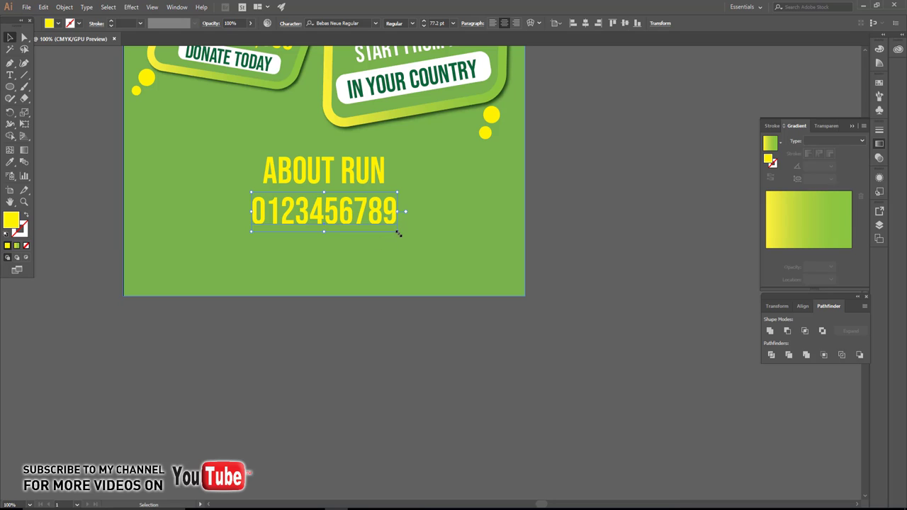
pyautogui.moveTo(398, 234); pyautogui.dragTo(385, 235)
pyautogui.keyDown('shift'); pyautogui.click(376, 214); pyautogui.keyUp('shift')
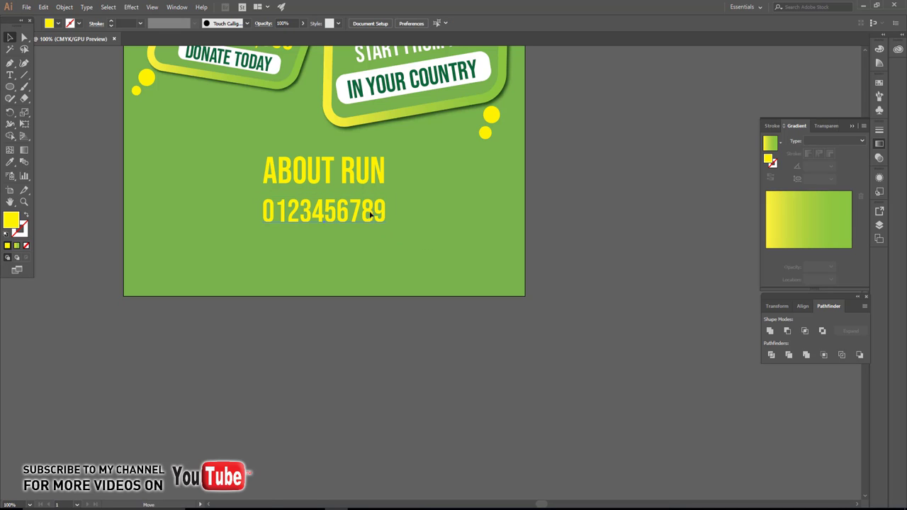
pyautogui.click(370, 214)
pyautogui.click(596, 298)
pyautogui.scroll(-1, 496, 291)
pyautogui.scroll(-1, 440, 256)
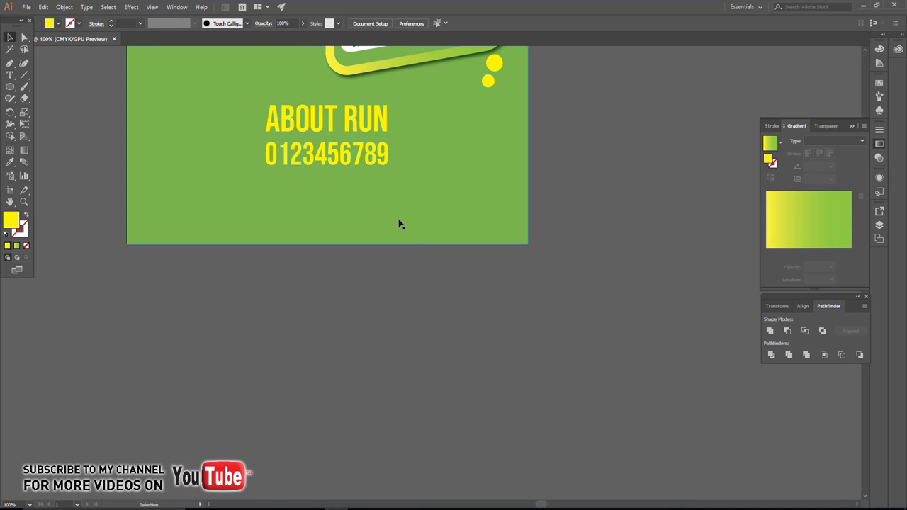
pyautogui.moveTo(353, 161); pyautogui.dragTo(352, 196)
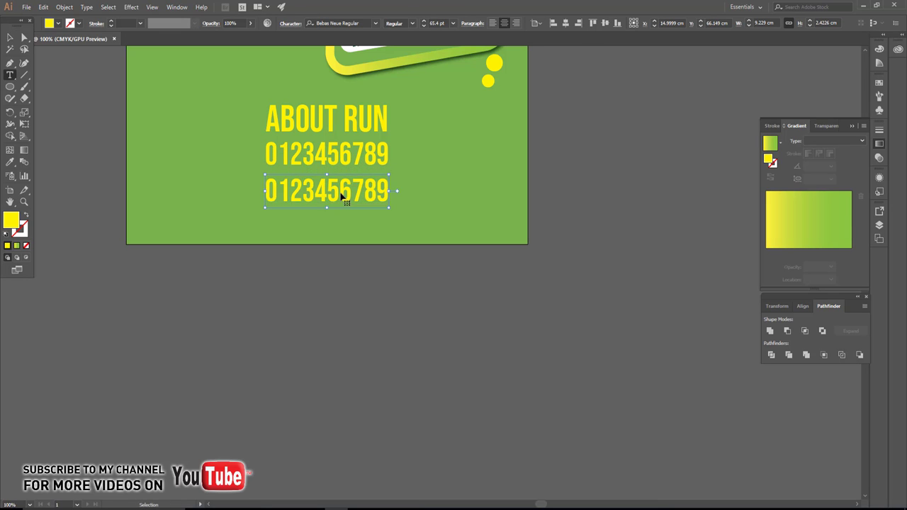
pyautogui.doubleClick(341, 197)
pyautogui.write('VISIT')
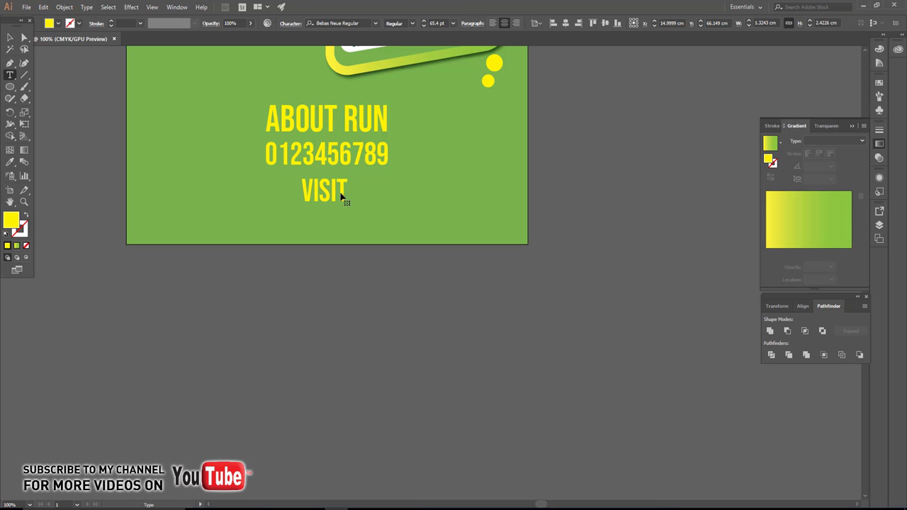
pyautogui.write(' USwww')
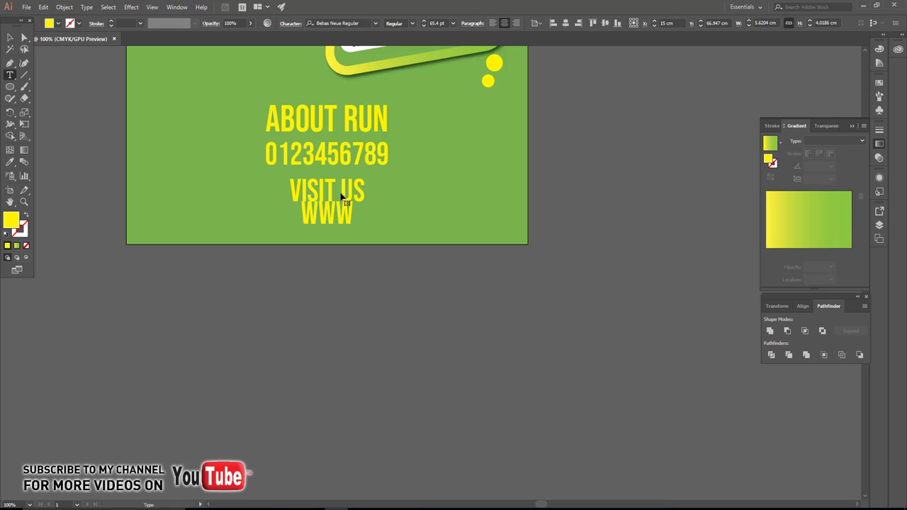
pyautogui.write('.yourdom')
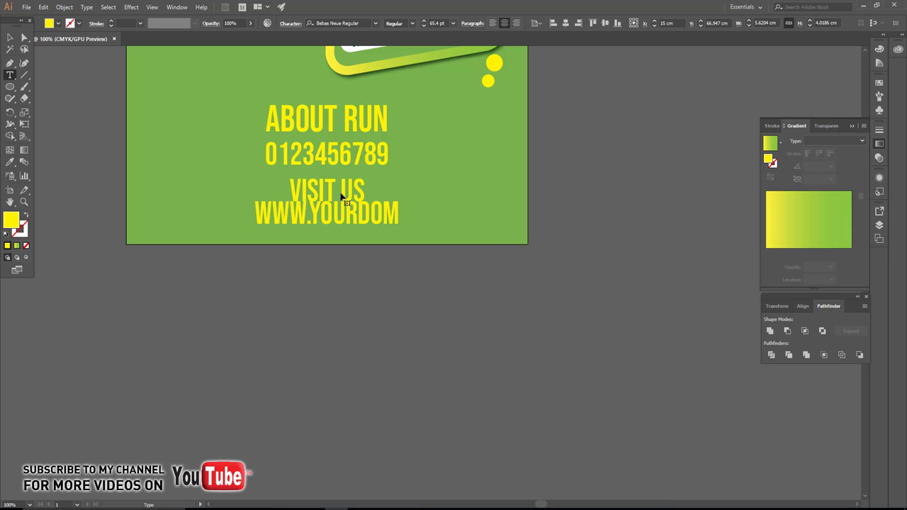
pyautogui.write('ain.com')
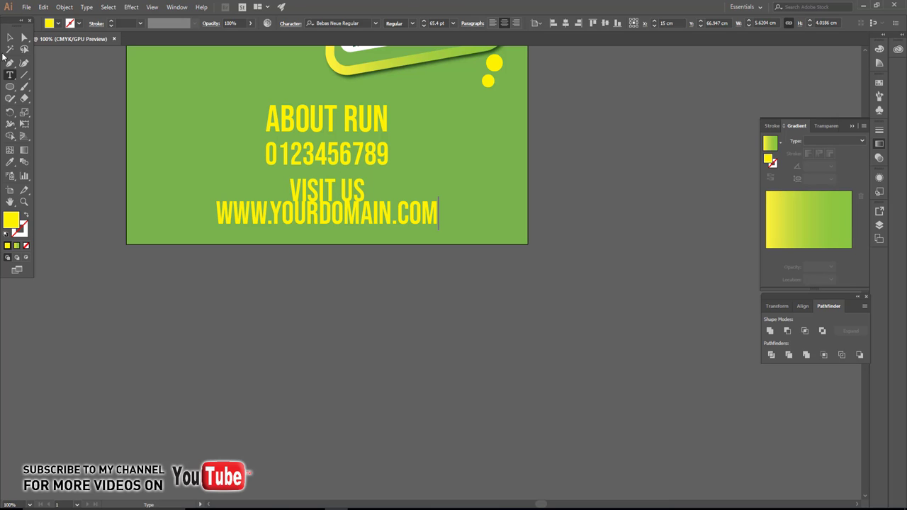
pyautogui.click(10, 37)
pyautogui.moveTo(438, 231); pyautogui.dragTo(401, 239)
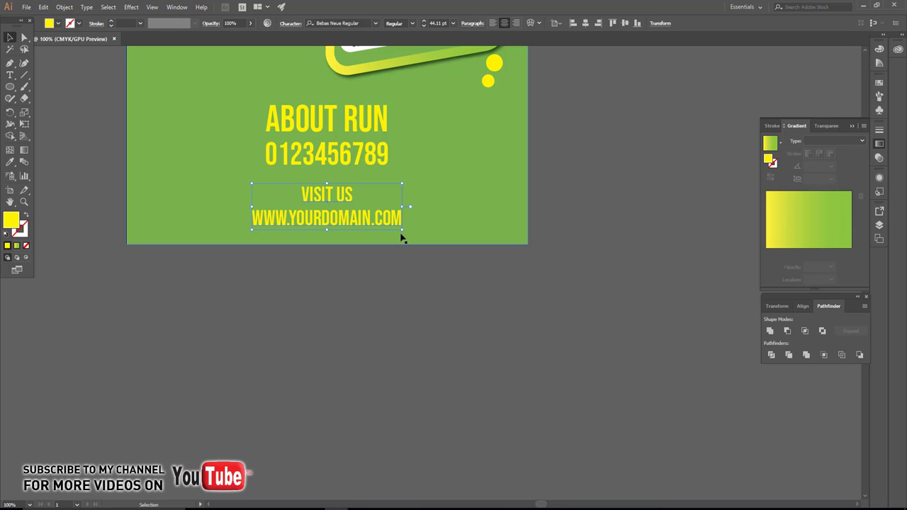
# Make the words VISIT US white and fit the whole flyer in view
pyautogui.press('t')
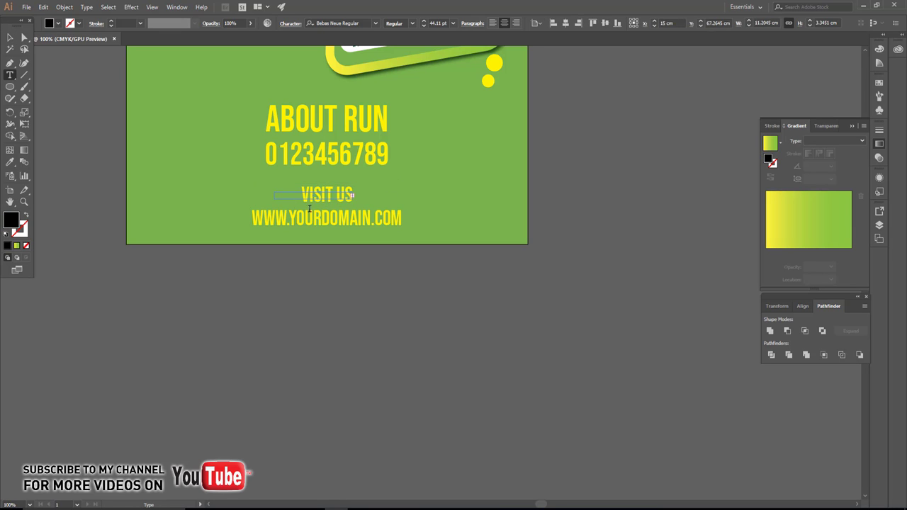
pyautogui.click(307, 194)
pyautogui.moveTo(305, 195); pyautogui.dragTo(359, 201)
pyautogui.click(59, 24)
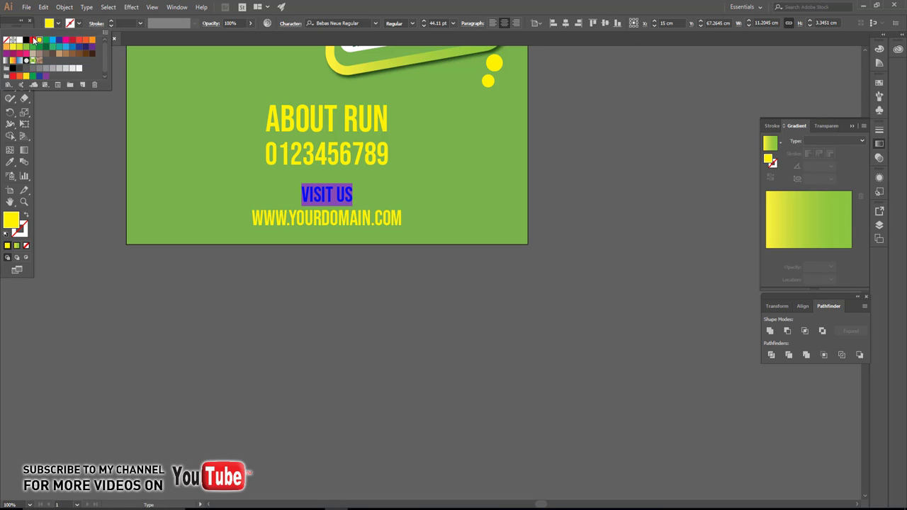
pyautogui.click(19, 42)
pyautogui.press('Escape')
pyautogui.click(11, 39)
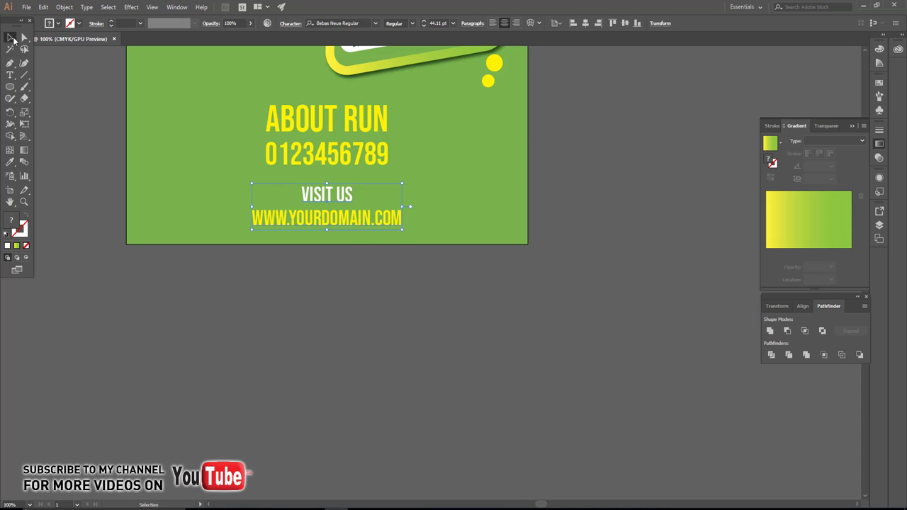
pyautogui.hotkey('ctrl', '0')
pyautogui.click(593, 369)
# Make the ABOUT RUN contact text black
pyautogui.scroll(-3, 546, 401)
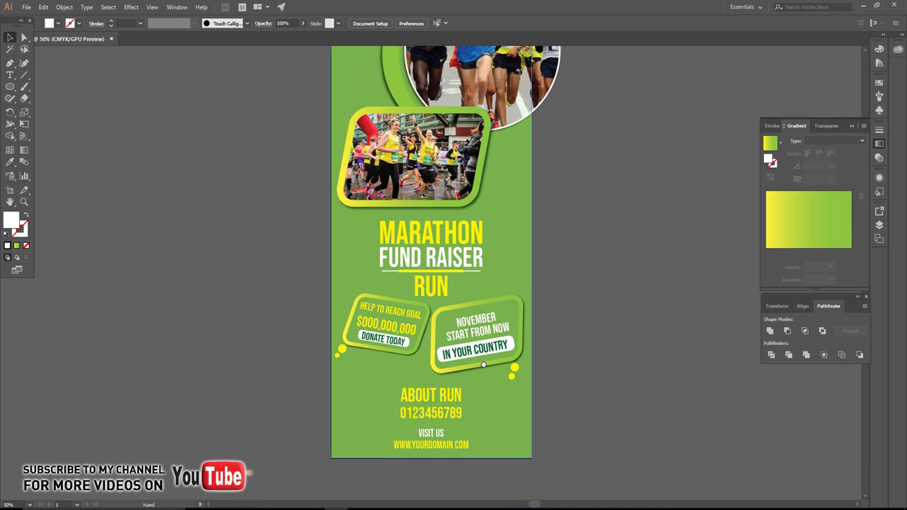
pyautogui.click(440, 374)
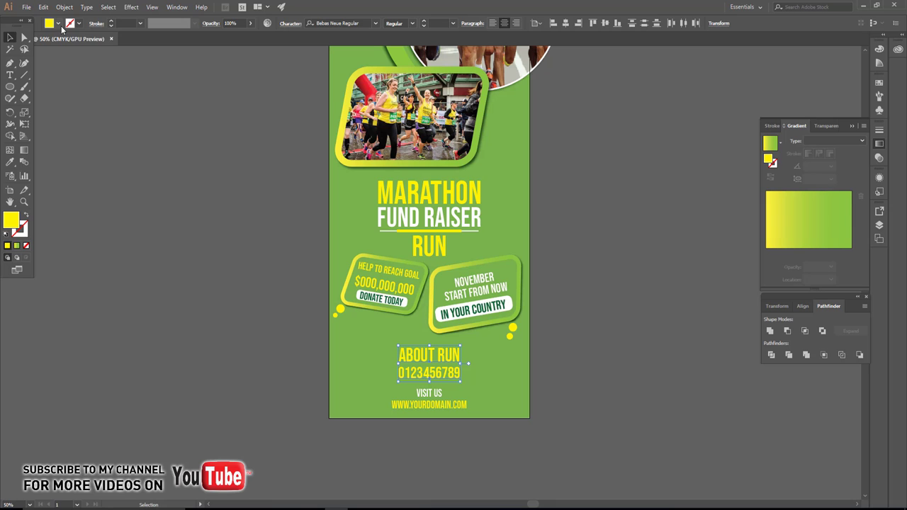
pyautogui.click(58, 23)
pyautogui.click(30, 45)
pyautogui.click(132, 152)
# Open the Icon.ai icon sheet from the recent files list
pyautogui.moveTo(350, 242); pyautogui.dragTo(334, 297)
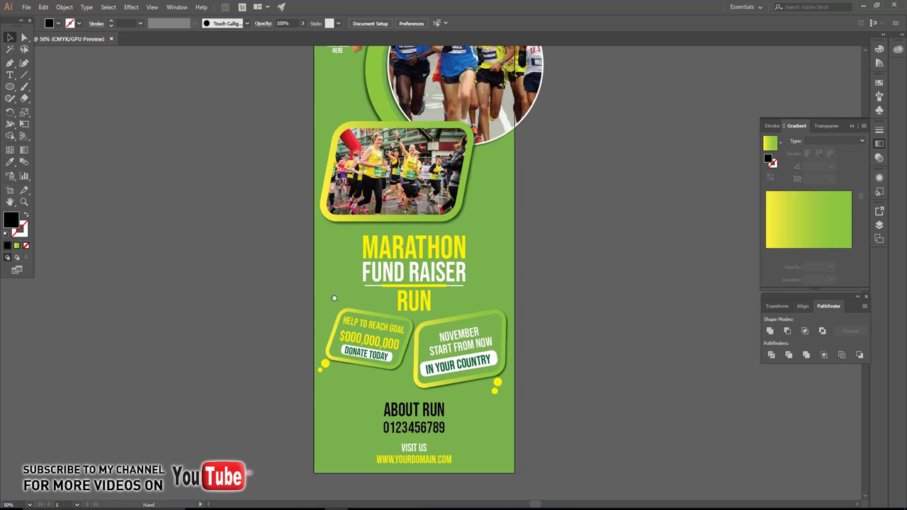
pyautogui.scroll(3, 334, 298)
pyautogui.scroll(-4, 279, 246)
pyautogui.hscroll(2, 279, 246)
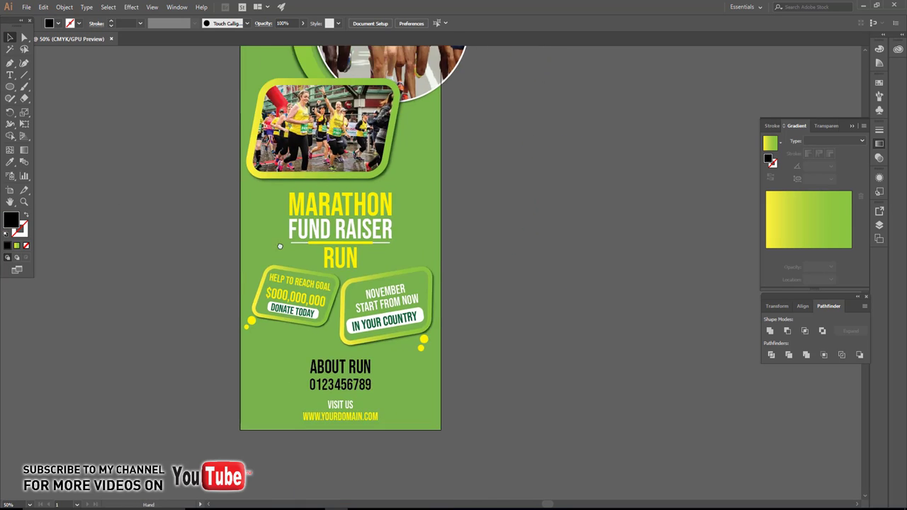
pyautogui.moveTo(279, 246); pyautogui.dragTo(287, 225)
pyautogui.click(26, 6)
pyautogui.moveTo(57, 50)
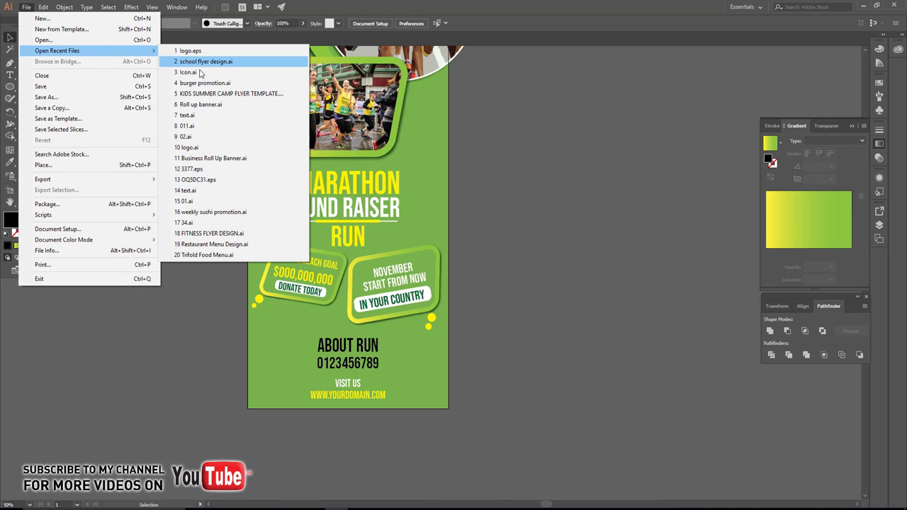
pyautogui.click(199, 73)
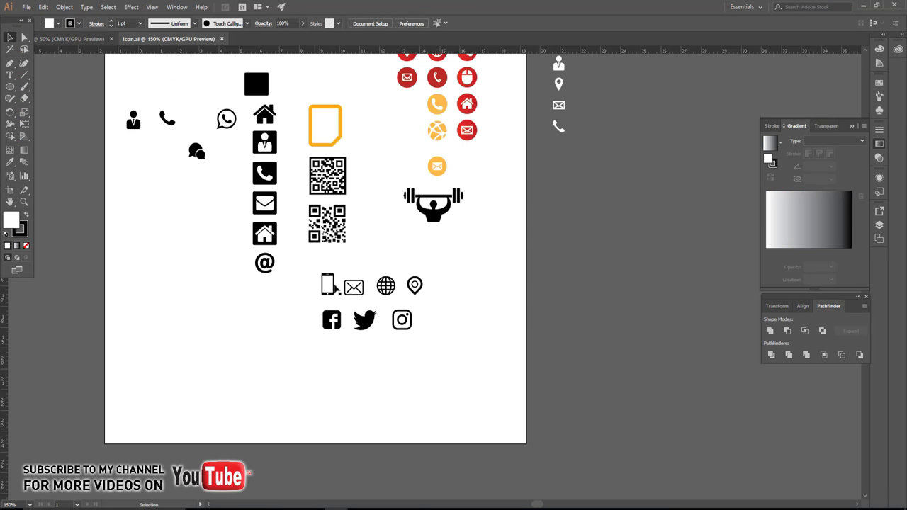
# Place the globe icon beside the web address and colour it yellow
pyautogui.click(71, 38)
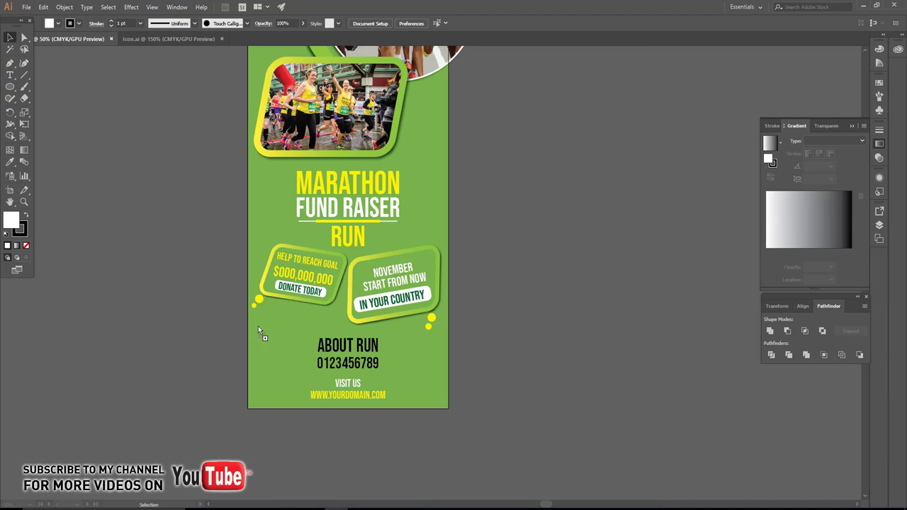
pyautogui.scroll(3, 309, 413)
pyautogui.scroll(3, 310, 413)
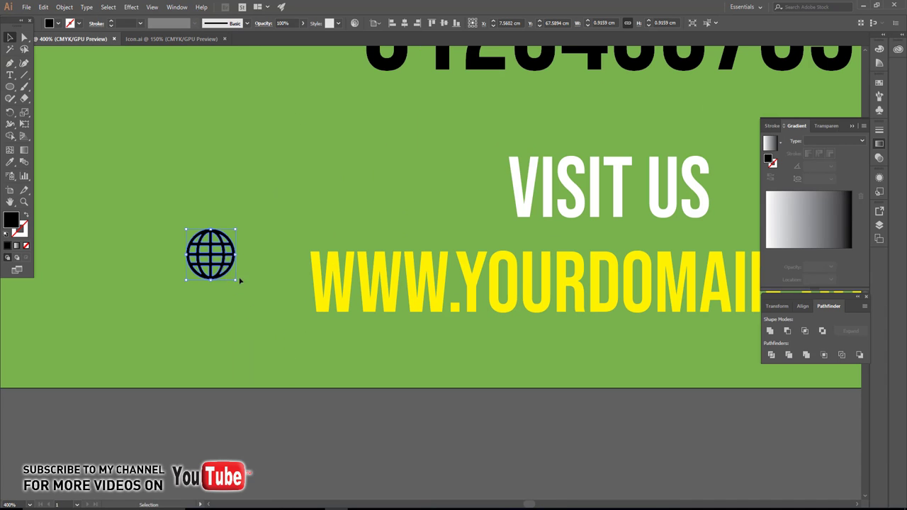
pyautogui.moveTo(228, 275)
pyautogui.mouseDown()
pyautogui.moveTo(285, 300)
pyautogui.moveTo(284, 314)
pyautogui.mouseUp()
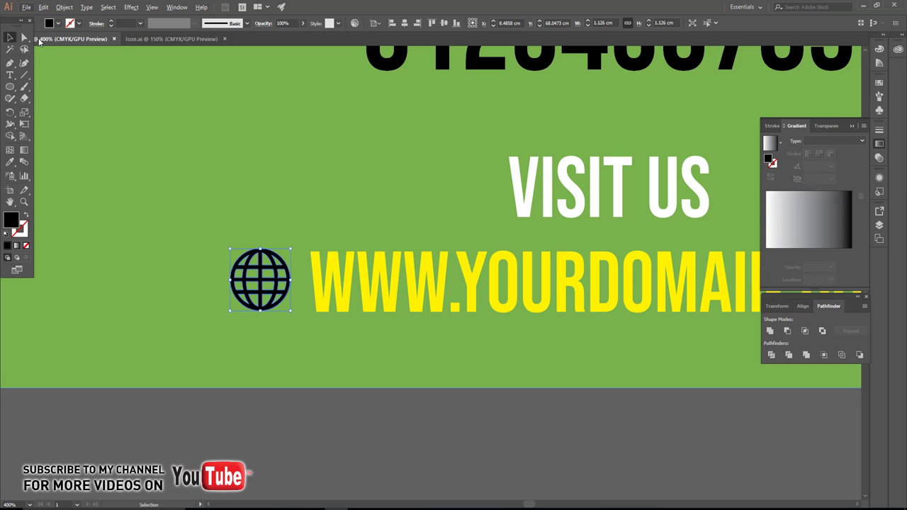
pyautogui.click(59, 24)
pyautogui.click(39, 40)
pyautogui.click(233, 416)
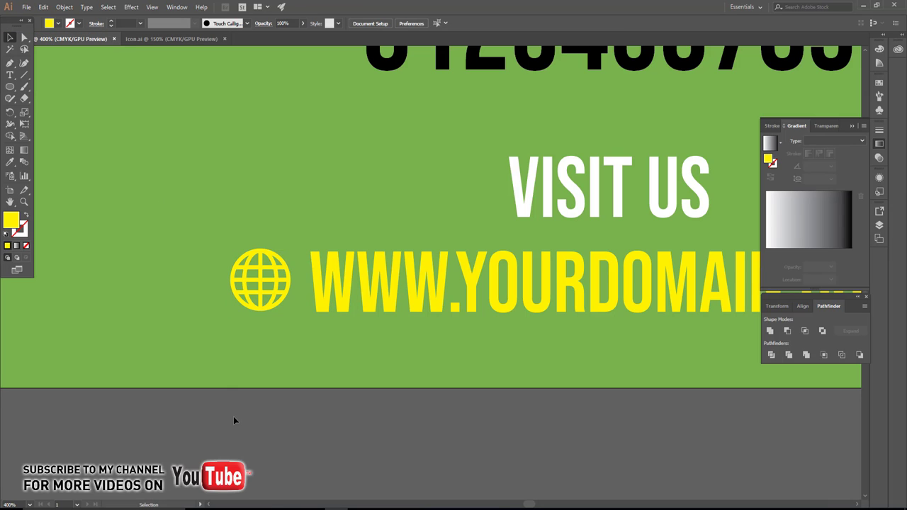
pyautogui.click(151, 41)
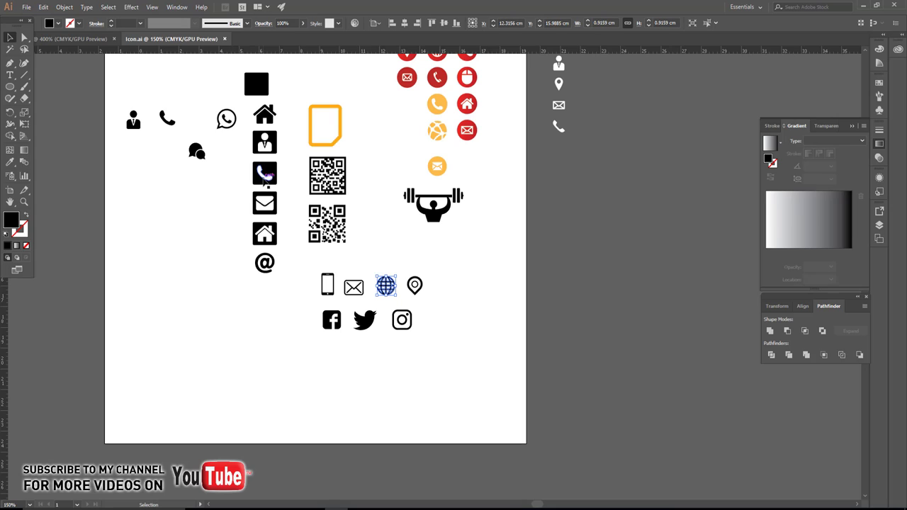
pyautogui.scroll(2, 274, 180)
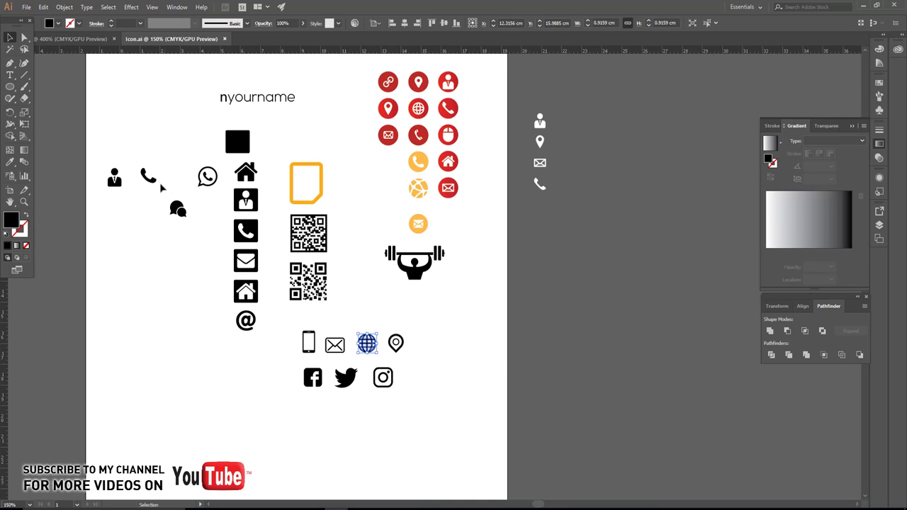
pyautogui.moveTo(152, 180)
pyautogui.mouseDown()
pyautogui.moveTo(247, 228)
pyautogui.moveTo(310, 418)
pyautogui.mouseUp()
pyautogui.click(100, 40)
pyautogui.hotkey('ctrl', 'v')
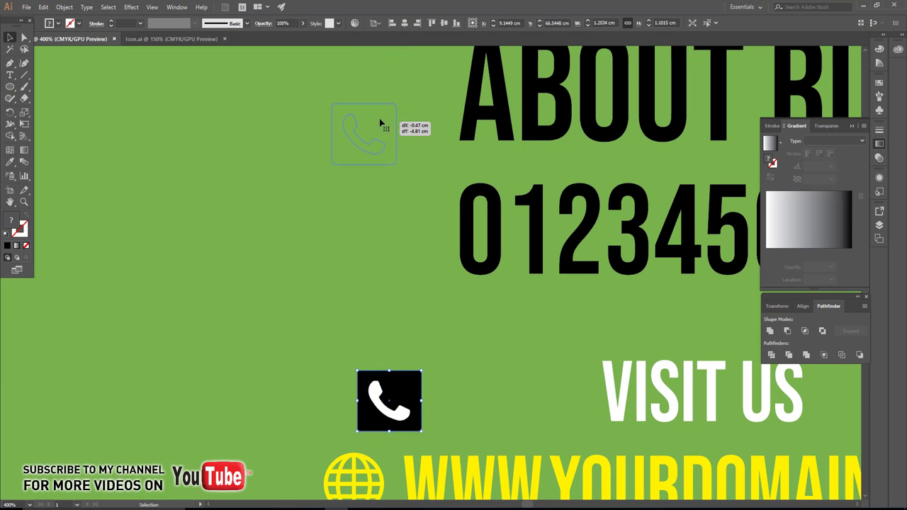
pyautogui.moveTo(419, 395)
pyautogui.mouseDown()
pyautogui.moveTo(351, 159)
pyautogui.moveTo(367, 226)
pyautogui.mouseUp()
pyautogui.scroll(-2, 352, 159)
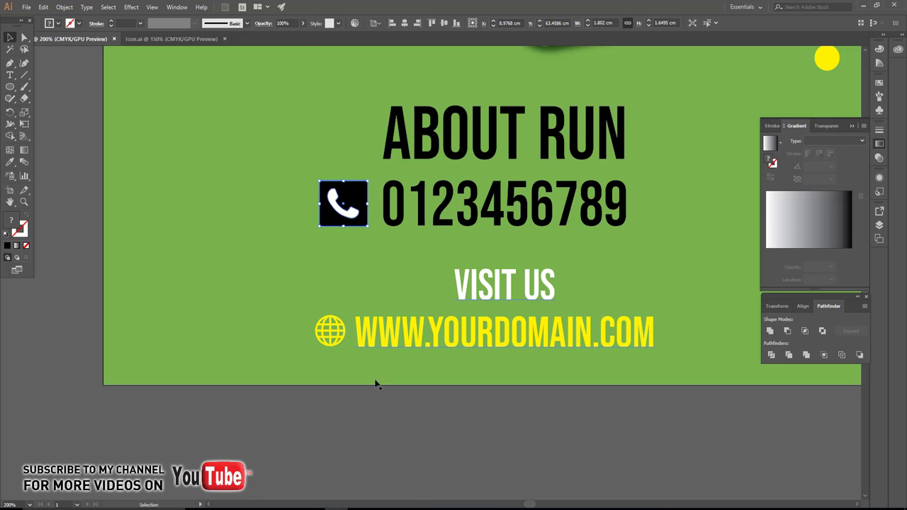
pyautogui.click(389, 411)
pyautogui.hotkey('ctrl', '-')
pyautogui.hotkey('ctrl', '-')
pyautogui.hotkey('ctrl', '-')
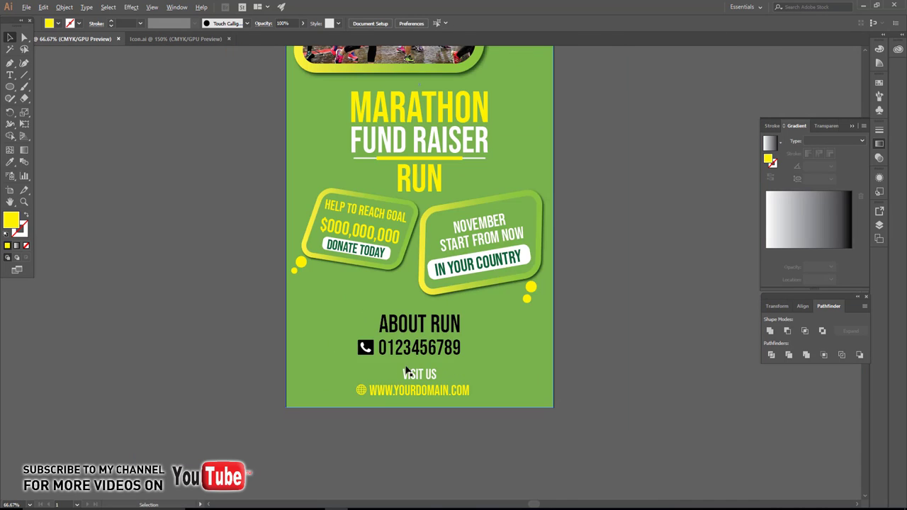
# Group the circular runner photo parts
pyautogui.scroll(5, 411, 275)
pyautogui.scroll(5, 411, 275)
pyautogui.click(365, 173)
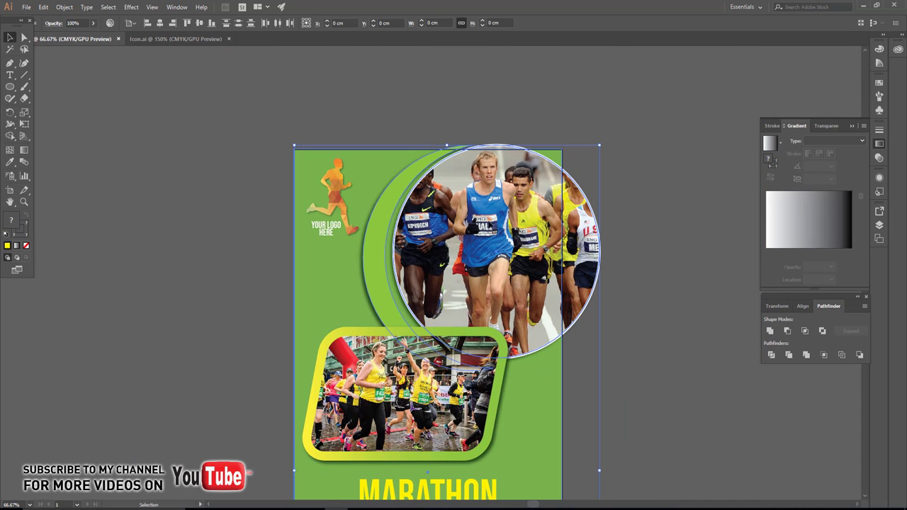
pyautogui.click(64, 7)
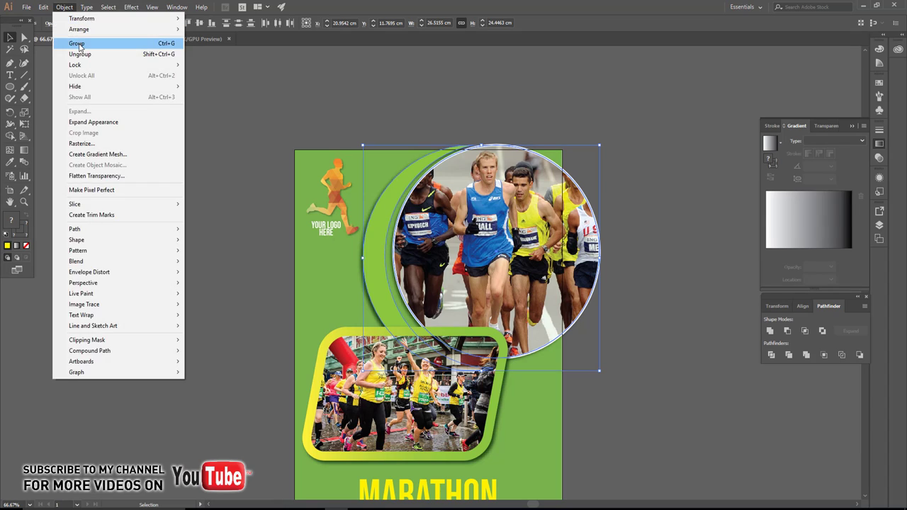
pyautogui.click(76, 43)
pyautogui.click(202, 180)
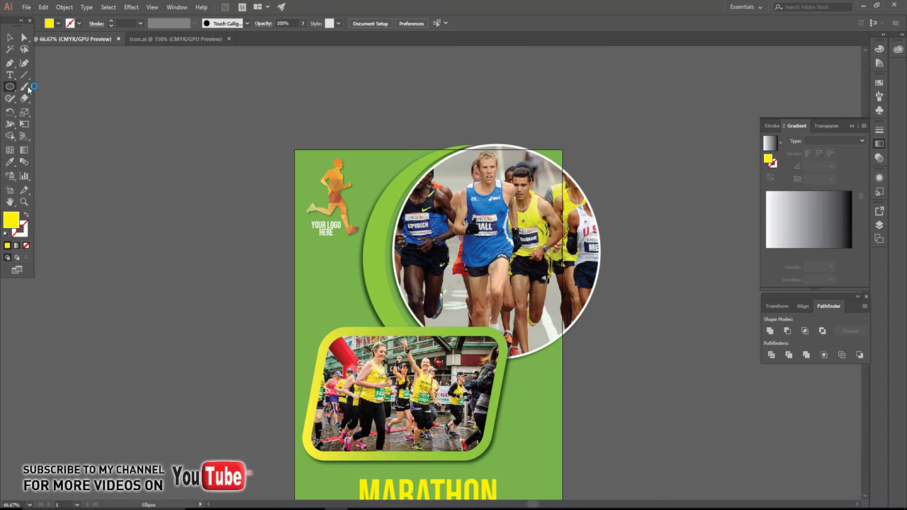
# Clip the photo group with a rectangle over the flyer's upper-right area as a clipping mask
pyautogui.moveTo(9, 88); pyautogui.dragTo(57, 86)
pyautogui.moveTo(350, 151); pyautogui.dragTo(562, 380)
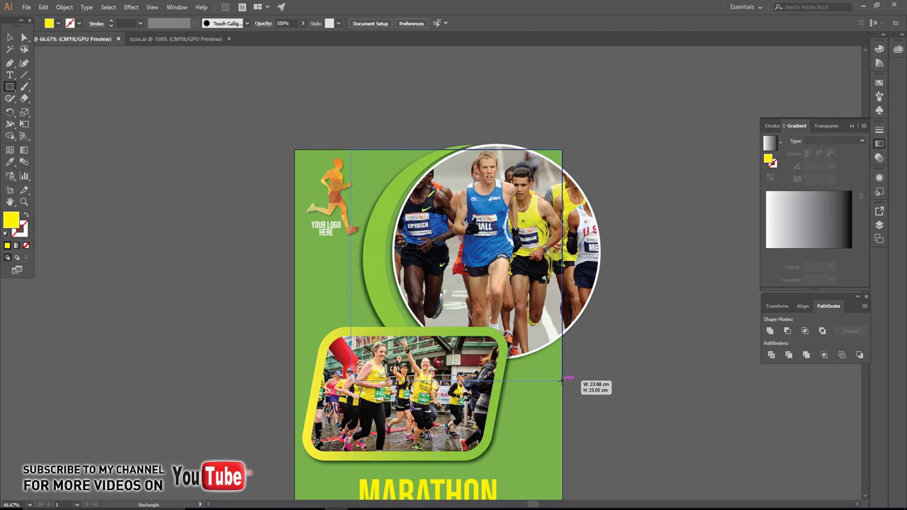
pyautogui.click(11, 37)
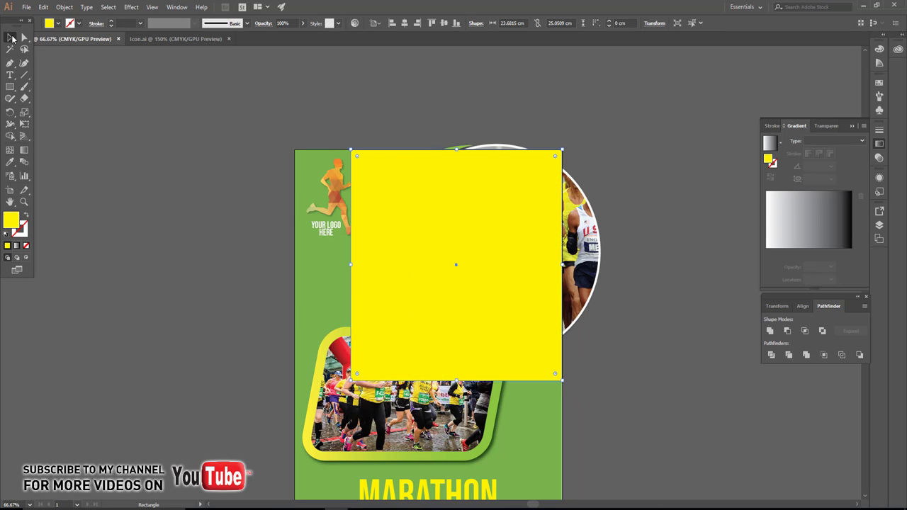
pyautogui.keyDown('shift'); pyautogui.click(581, 234); pyautogui.keyUp('shift')
pyautogui.rightClick(486, 228)
pyautogui.click(524, 298)
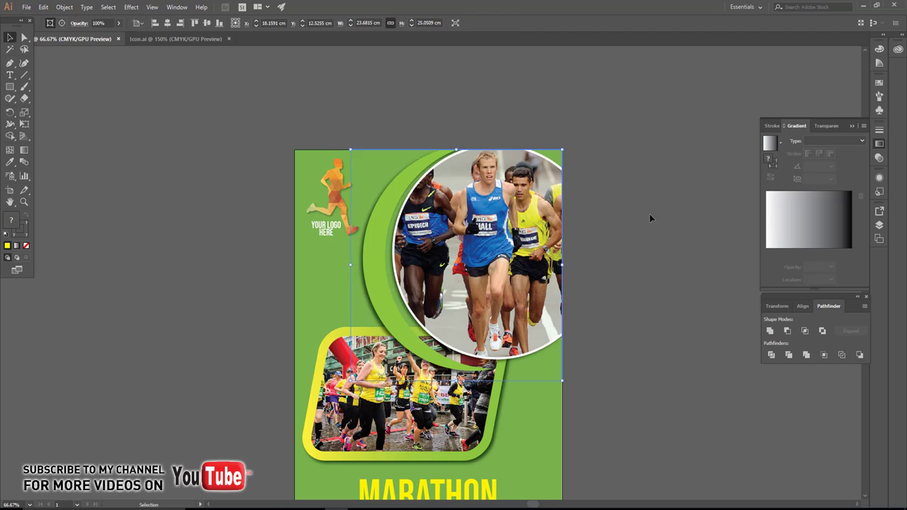
pyautogui.hotkey('ctrl', 'shift', 'a')
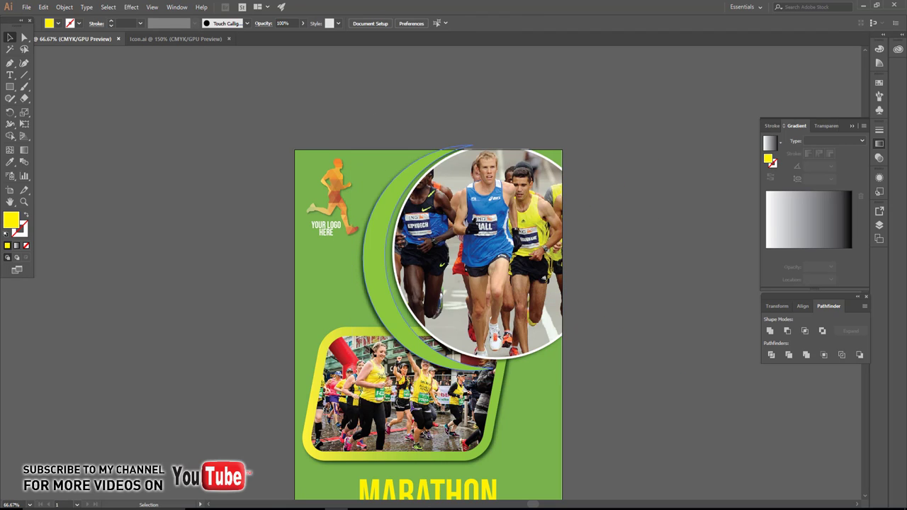
pyautogui.moveTo(260, 415); pyautogui.dragTo(299, 320)
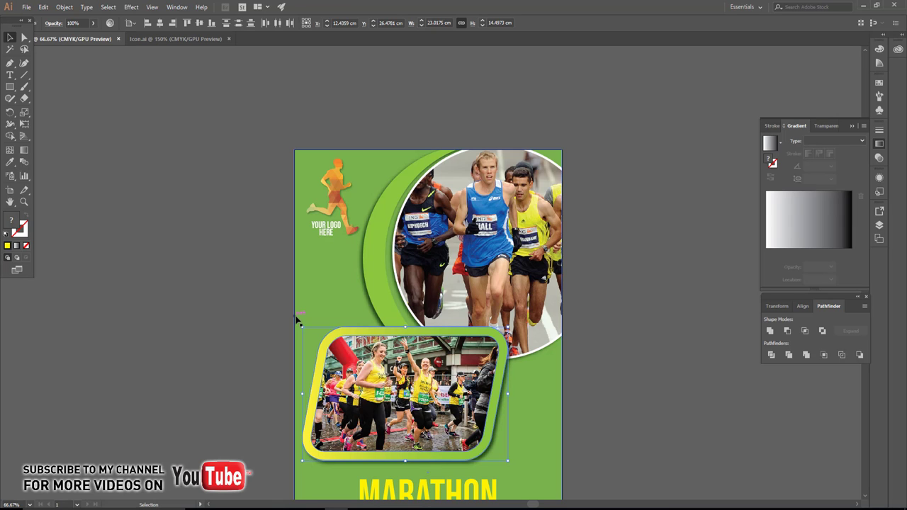
pyautogui.scroll(-4, 605, 322)
pyautogui.click(605, 321)
pyautogui.scroll(-2, 606, 322)
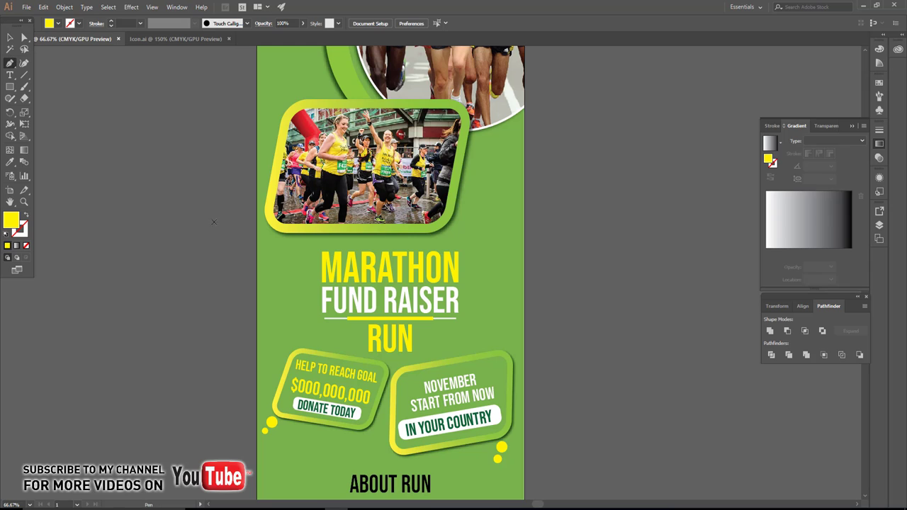
# Set the fill to None and the stroke to black
pyautogui.click(58, 23)
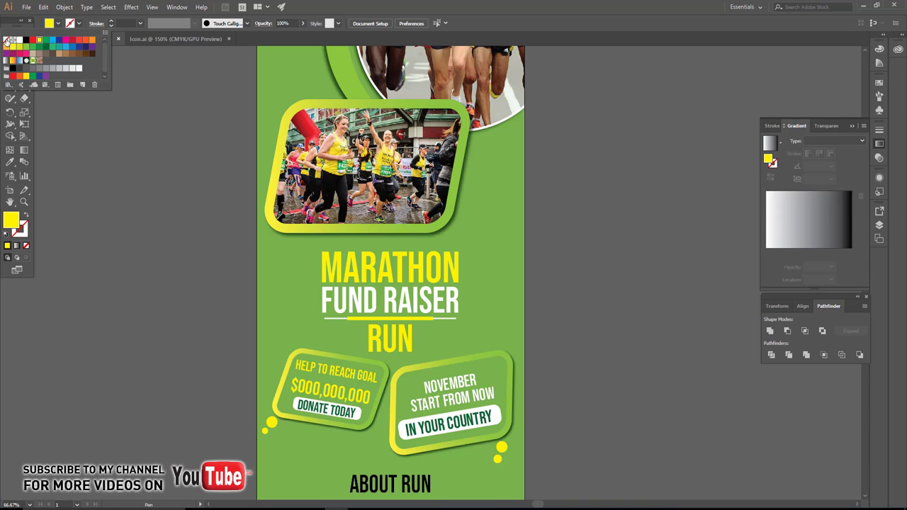
pyautogui.click(6, 41)
pyautogui.click(78, 23)
pyautogui.click(26, 40)
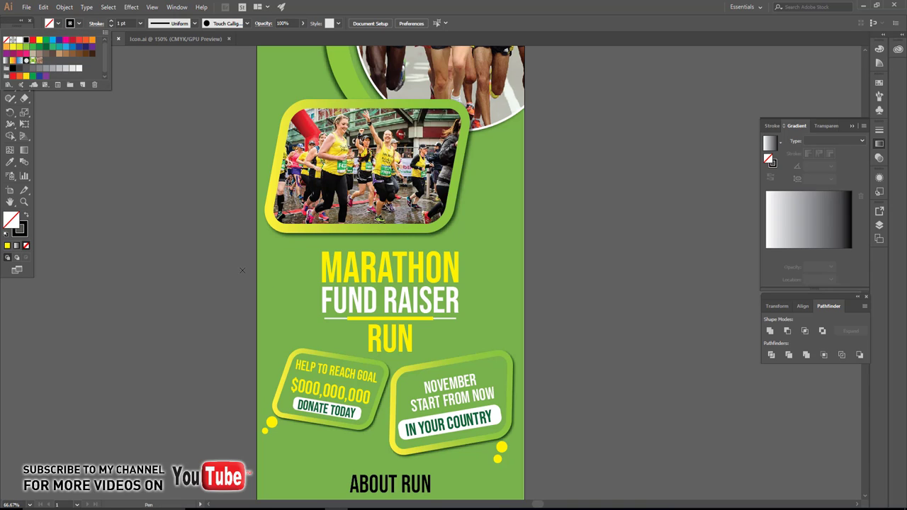
# Start a Pen curve at the flyer's left edge, sweeping up across the MARATHON headline
pyautogui.click(257, 282)
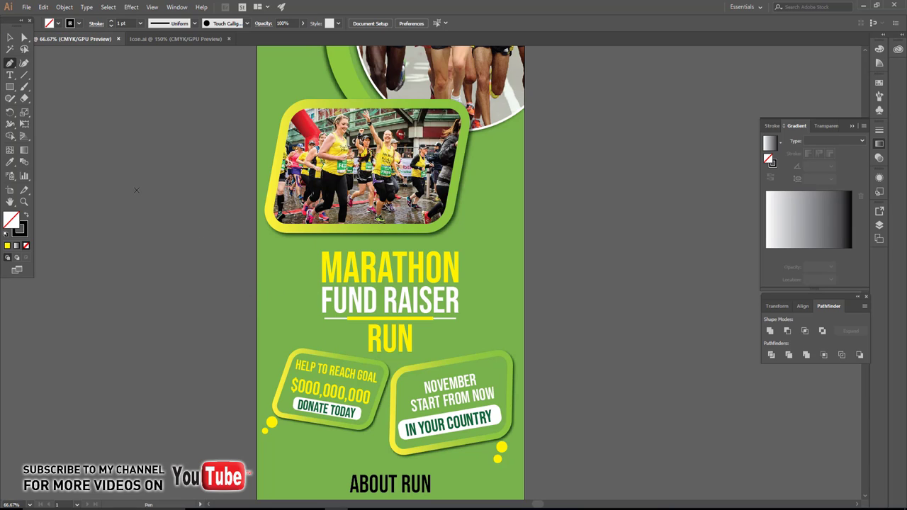
pyautogui.click(257, 286)
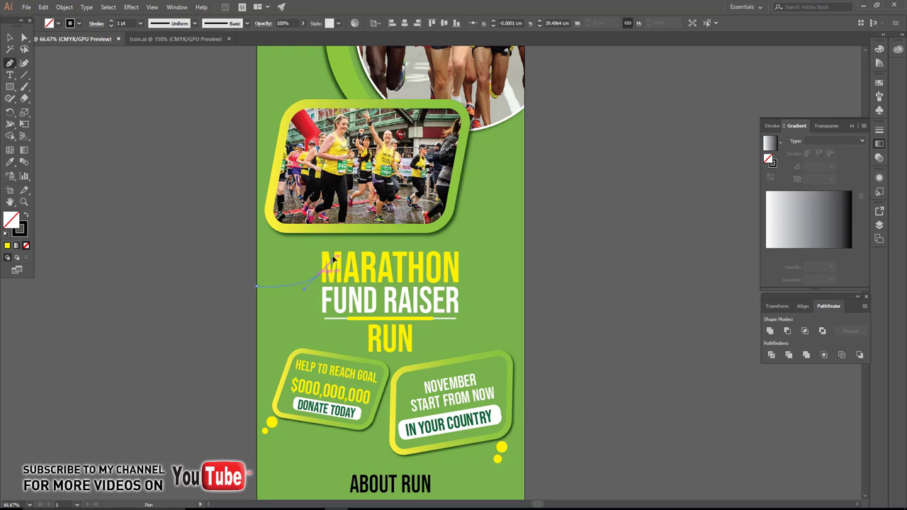
pyautogui.moveTo(345, 234); pyautogui.dragTo(419, 248)
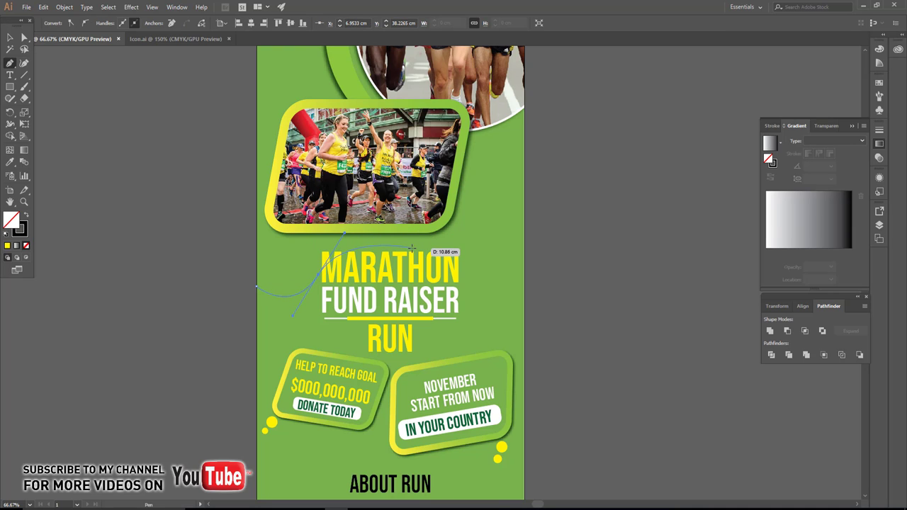
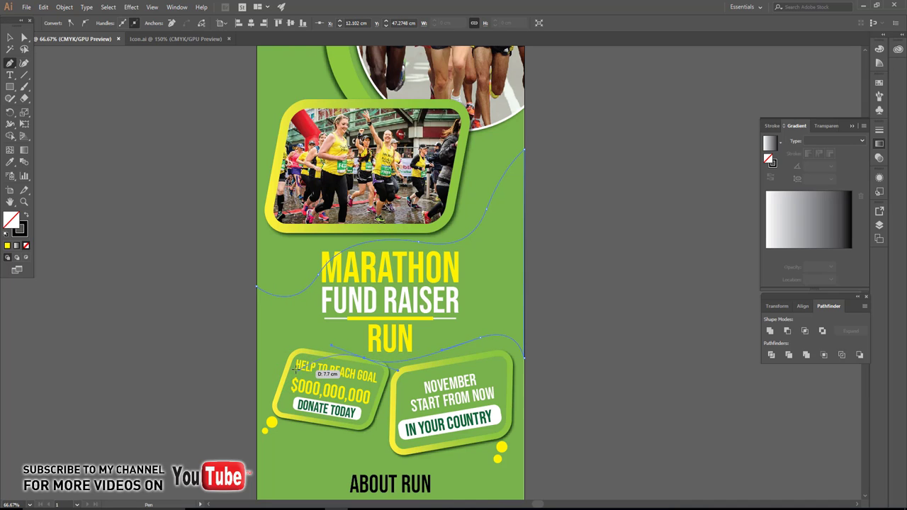
# Add the last curved anchor and close the wave outline at its start point
pyautogui.moveTo(263, 421); pyautogui.dragTo(254, 428)
pyautogui.click(258, 423)
pyautogui.keyDown('ctrl'); pyautogui.click(257, 287); pyautogui.keyUp('ctrl')
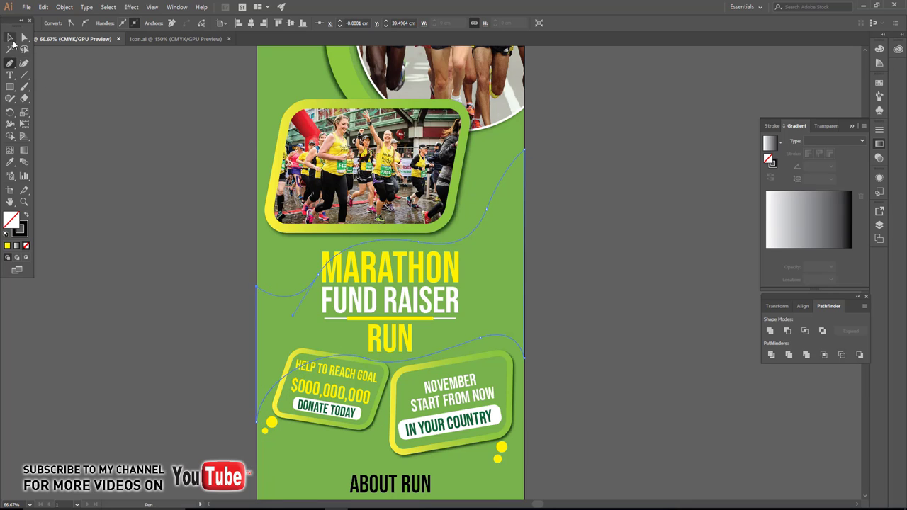
# Fill the new wave shape with the banner's green using the Eyedropper
pyautogui.click(10, 37)
pyautogui.click(282, 297)
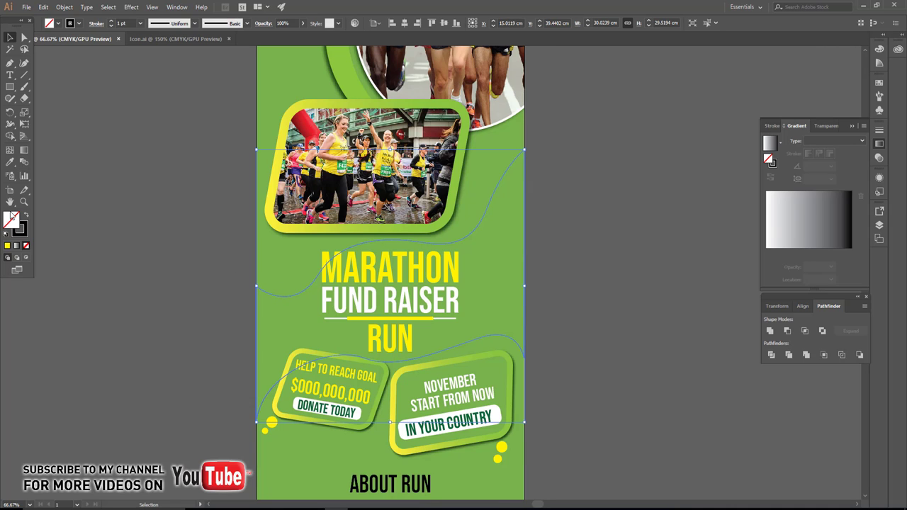
pyautogui.click(10, 163)
pyautogui.click(285, 256)
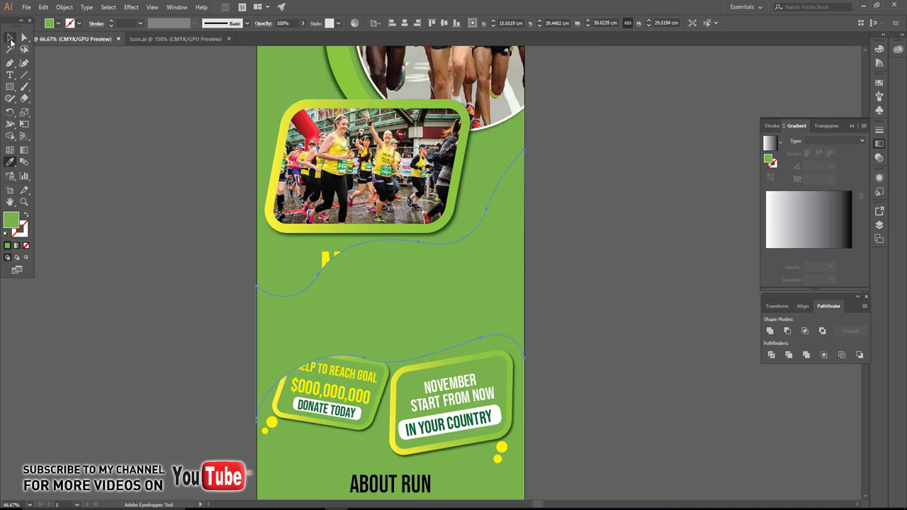
# Change the wave's fill to hex 528426 and send it behind the title and boxes
pyautogui.click(10, 37)
pyautogui.doubleClick(10, 220)
pyautogui.click(416, 254)
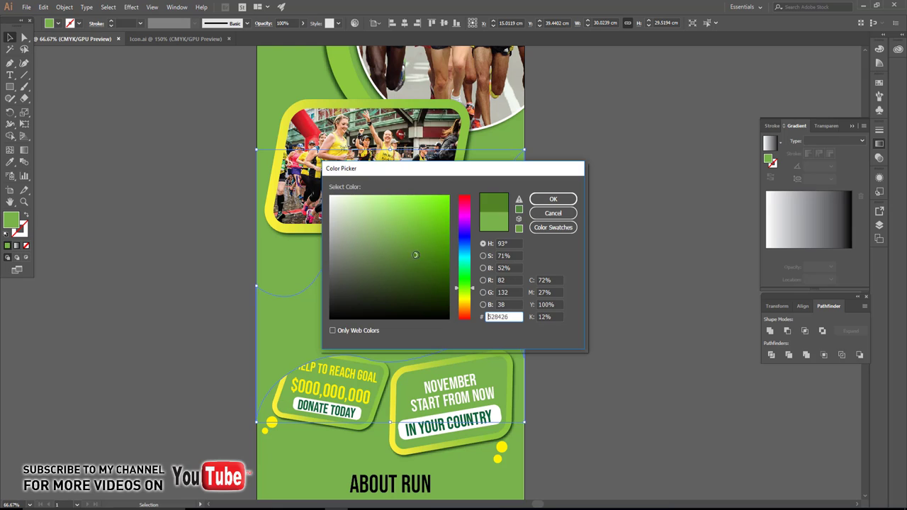
pyautogui.click(543, 204)
pyautogui.rightClick(494, 290)
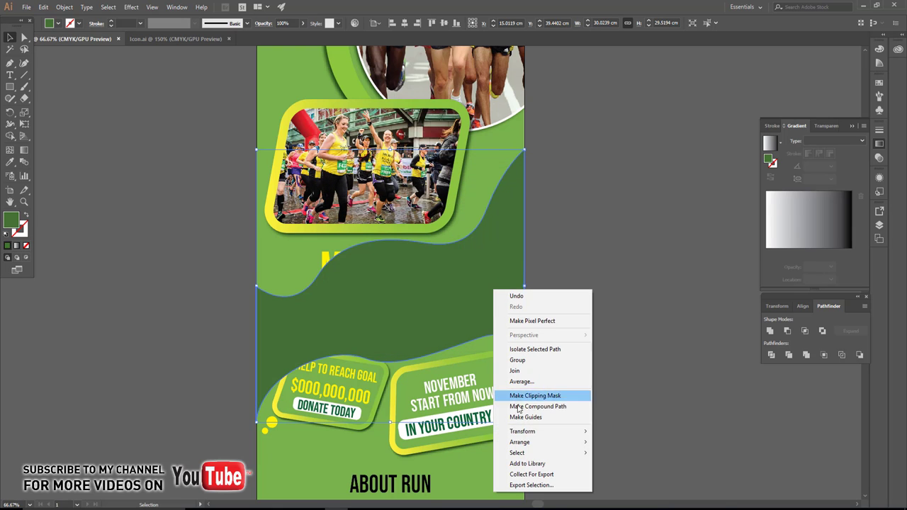
pyautogui.moveTo(520, 443)
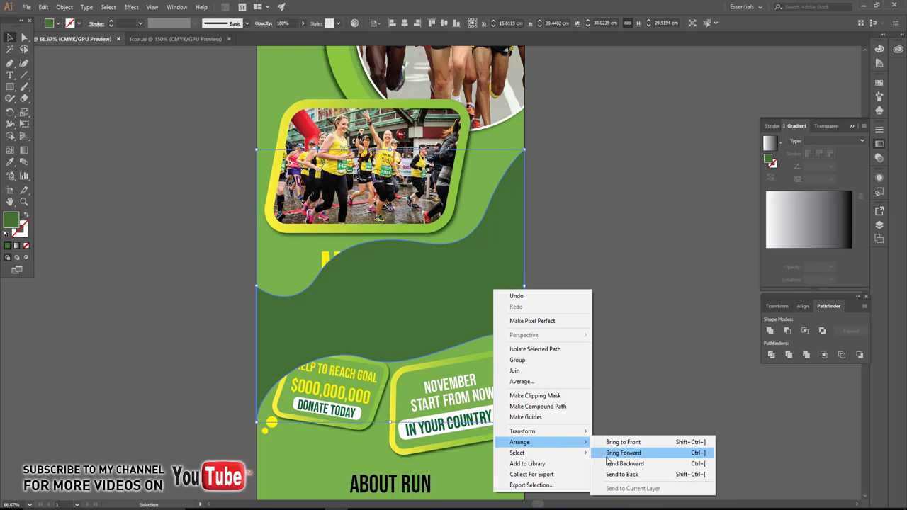
pyautogui.click(611, 465)
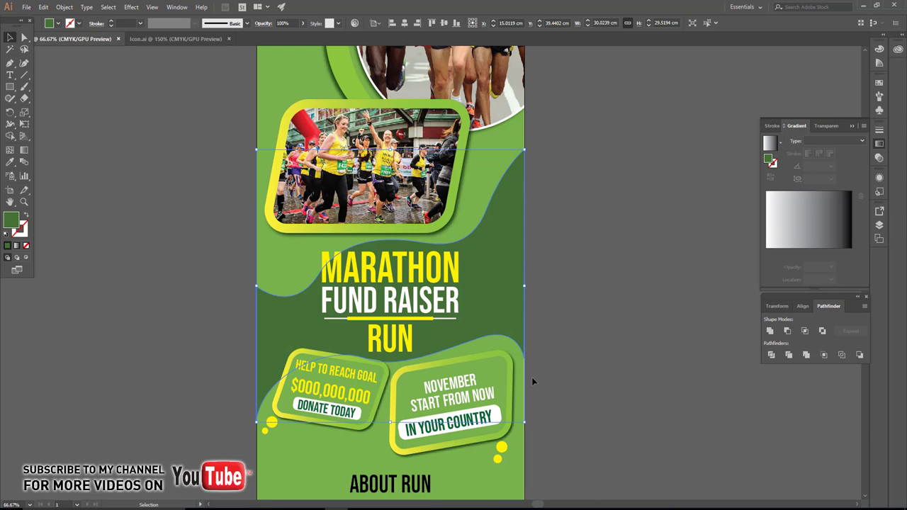
# Drag the wave's bottom edge down past the phone number and website boxes
pyautogui.click(122, 170)
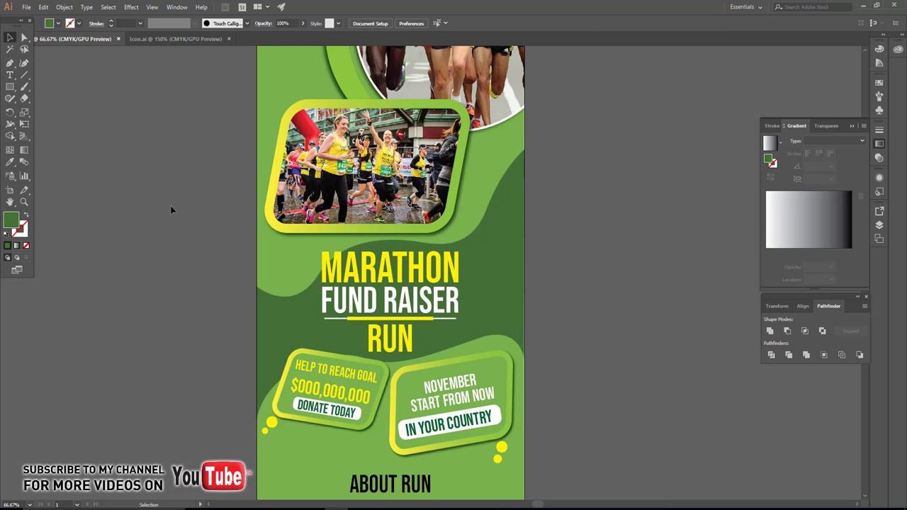
pyautogui.moveTo(439, 370); pyautogui.dragTo(375, 282)
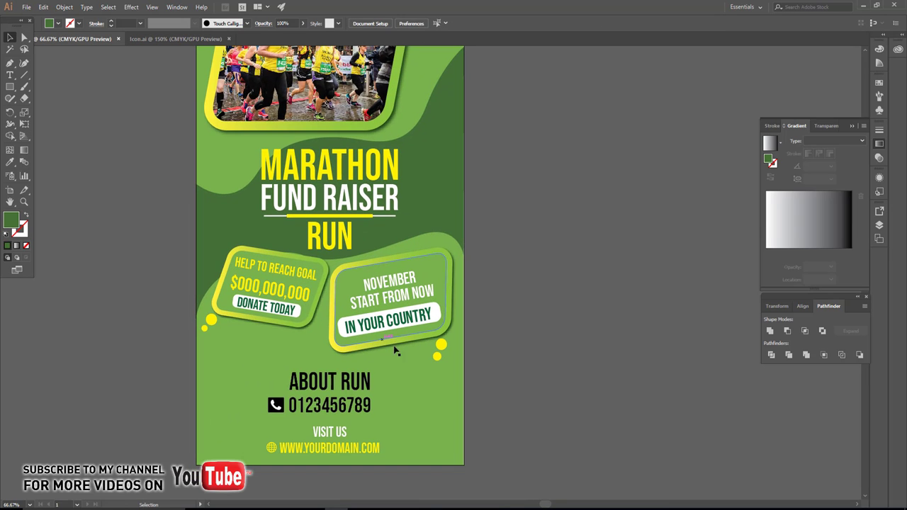
pyautogui.click(332, 318)
pyautogui.moveTo(329, 321); pyautogui.dragTo(330, 345)
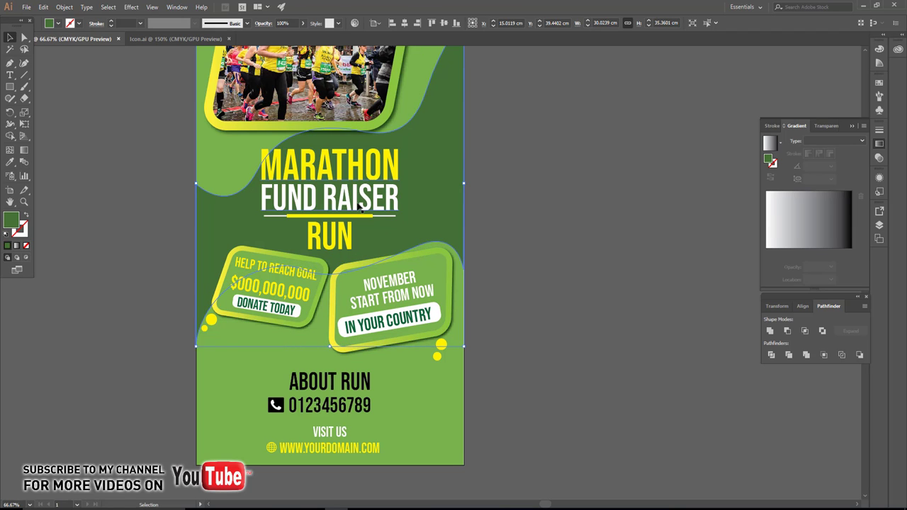
pyautogui.scroll(2, 337, 297)
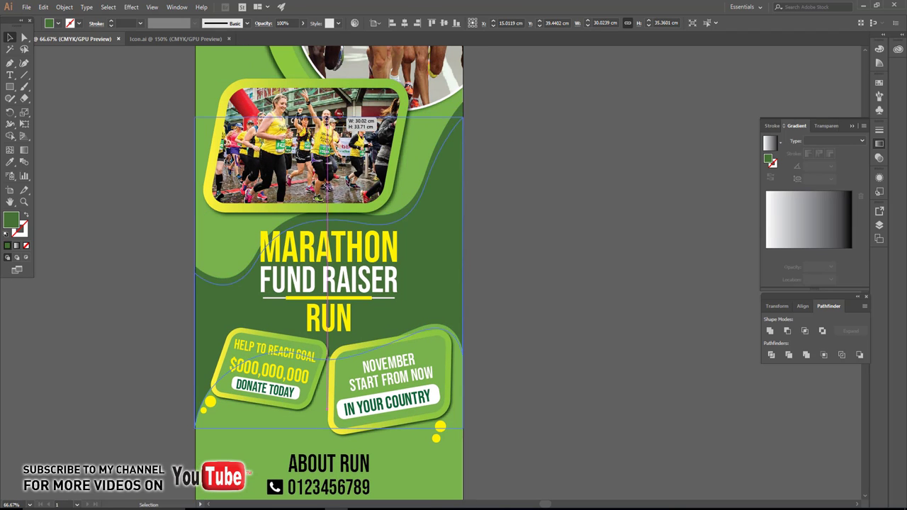
pyautogui.click(543, 242)
pyautogui.scroll(-2, 497, 239)
pyautogui.click(451, 241)
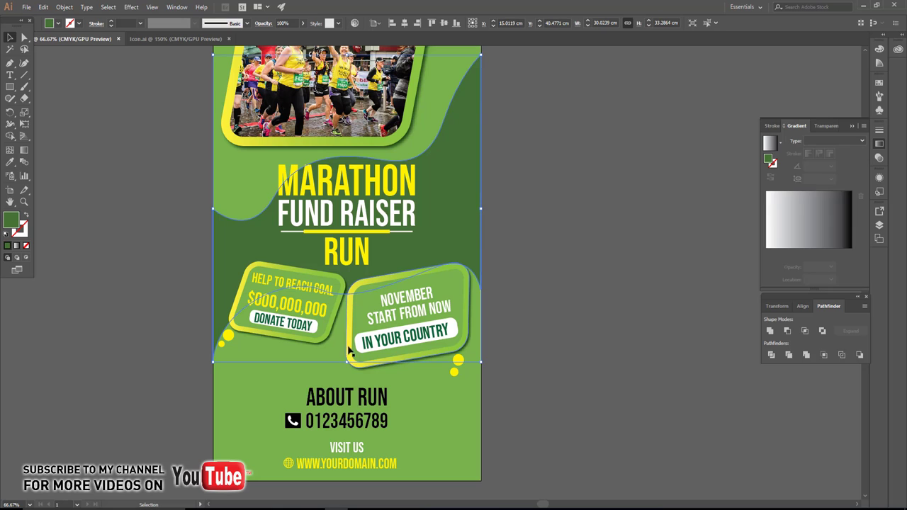
pyautogui.moveTo(348, 361); pyautogui.dragTo(348, 370)
# Stretch the wave's top edge higher behind the photo, to about 35.47 cm tall
pyautogui.click(537, 231)
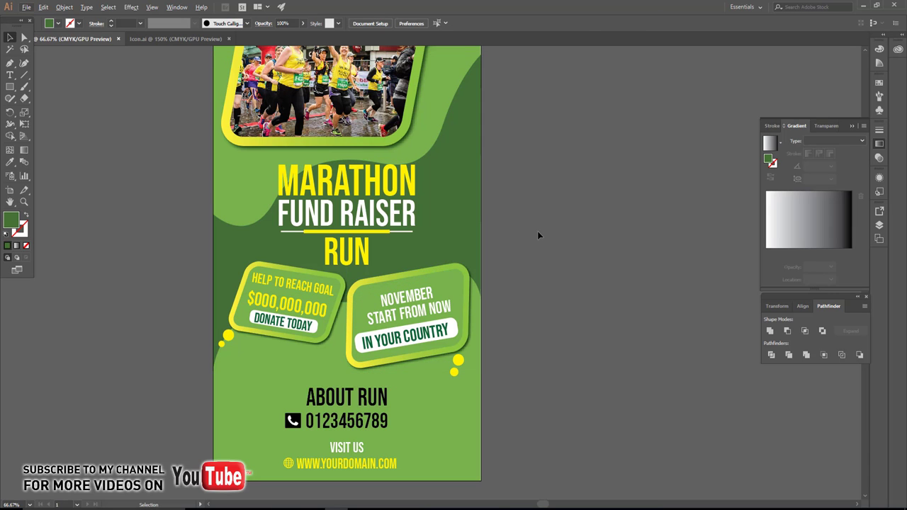
pyautogui.click(447, 180)
pyautogui.scroll(2, 447, 180)
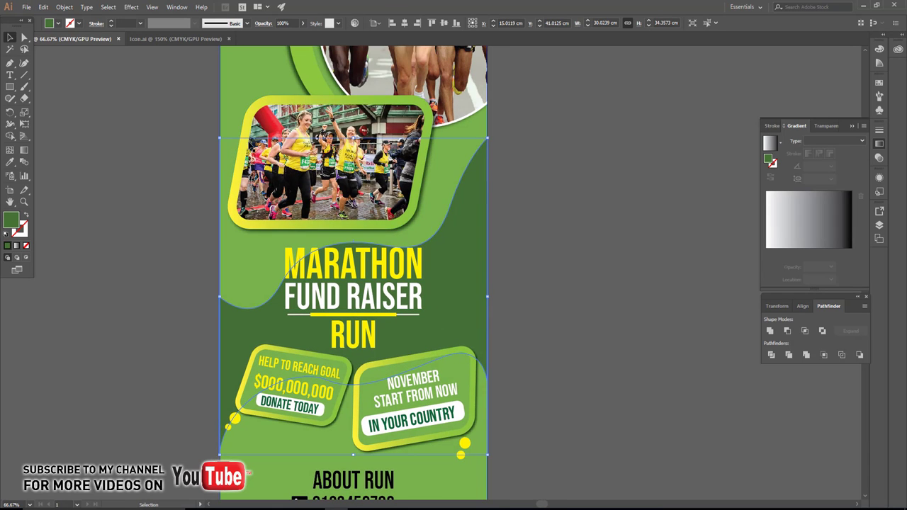
pyautogui.moveTo(356, 137); pyautogui.dragTo(354, 127)
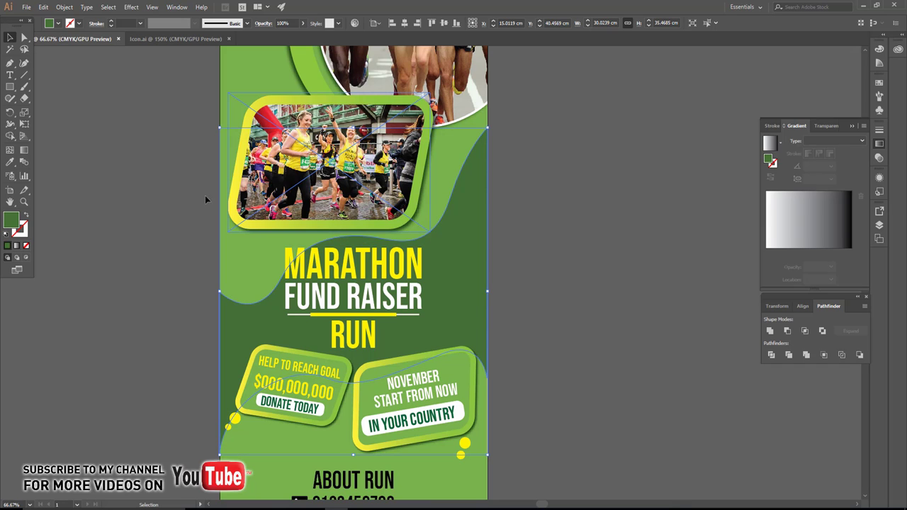
# Move the left-curve anchor and adjust its handles into a smooth sweep under the photo
pyautogui.click(24, 38)
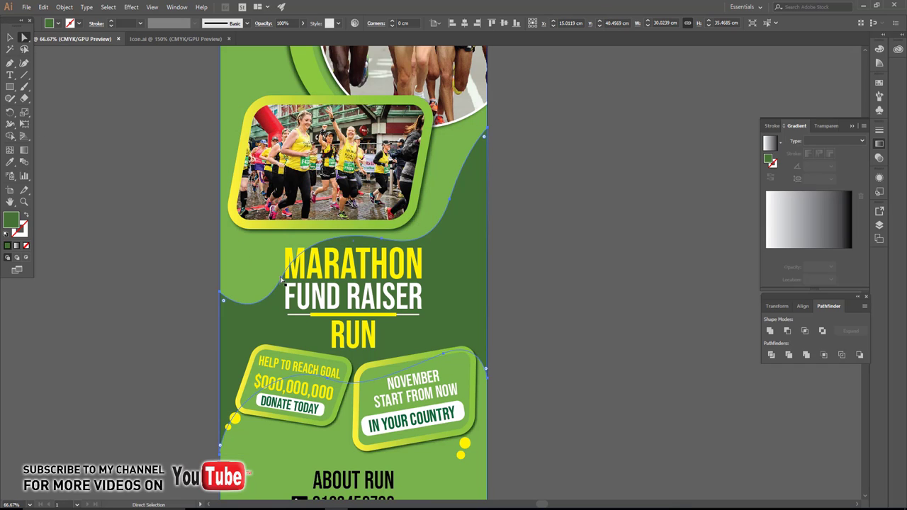
pyautogui.moveTo(282, 280); pyautogui.dragTo(261, 275)
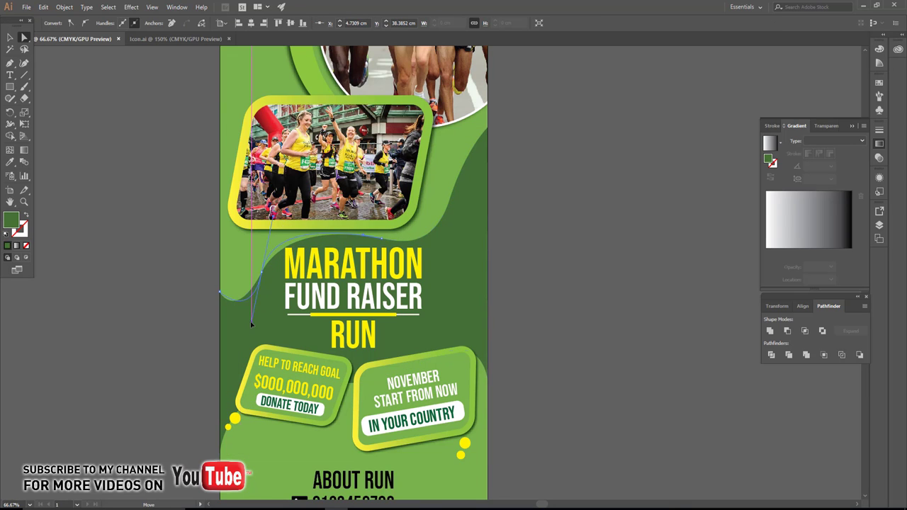
pyautogui.moveTo(238, 325); pyautogui.dragTo(252, 321)
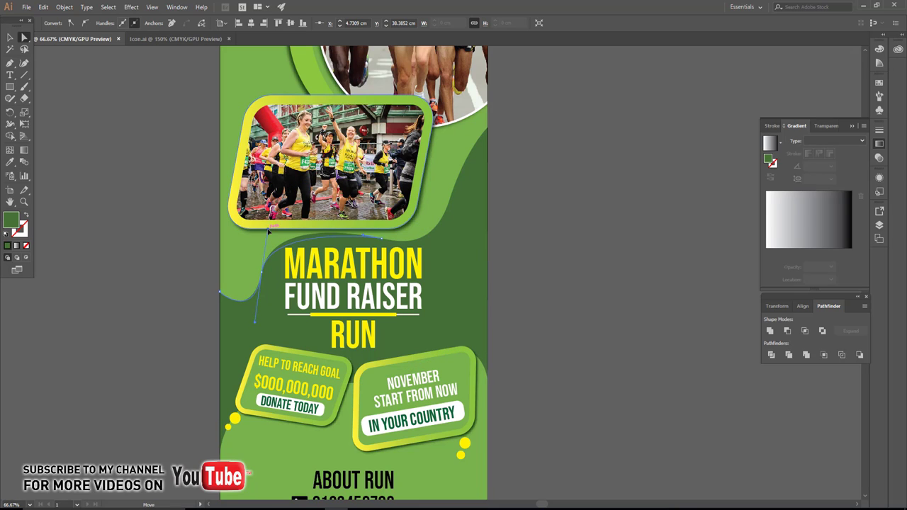
pyautogui.moveTo(270, 232)
pyautogui.mouseDown()
pyautogui.moveTo(262, 227)
pyautogui.moveTo(279, 250)
pyautogui.mouseUp()
# Deselect the wave and fit the whole banner in the window
pyautogui.press('v')
pyautogui.hotkey('ctrl', '-')
pyautogui.hotkey('ctrl', 'shift', 'a')
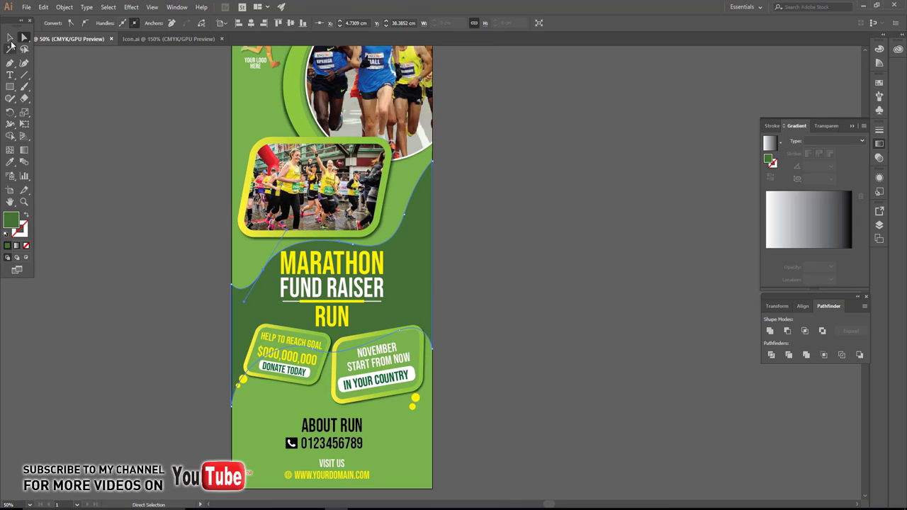
pyautogui.hotkey('ctrl', '0')
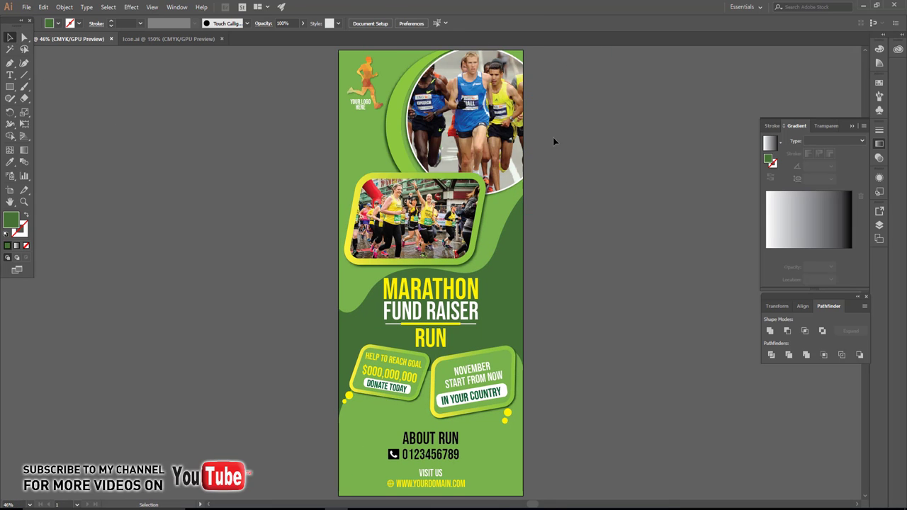